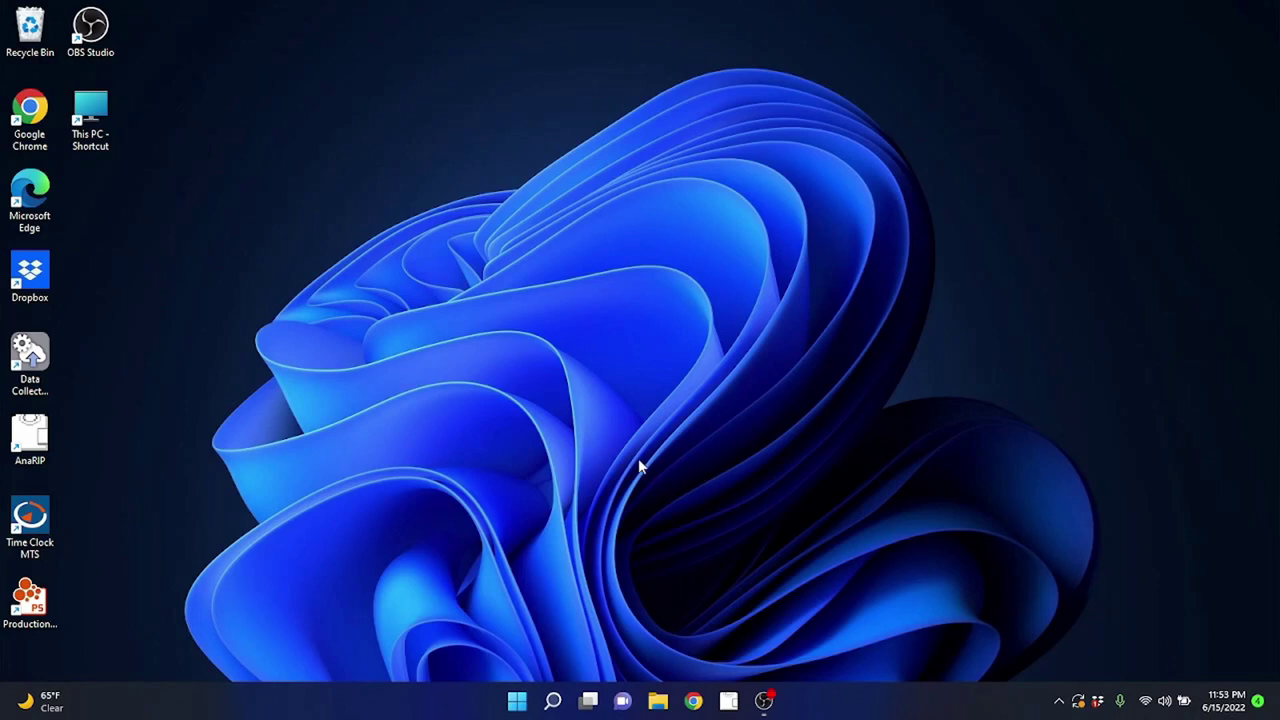
mouse_move(552, 704)
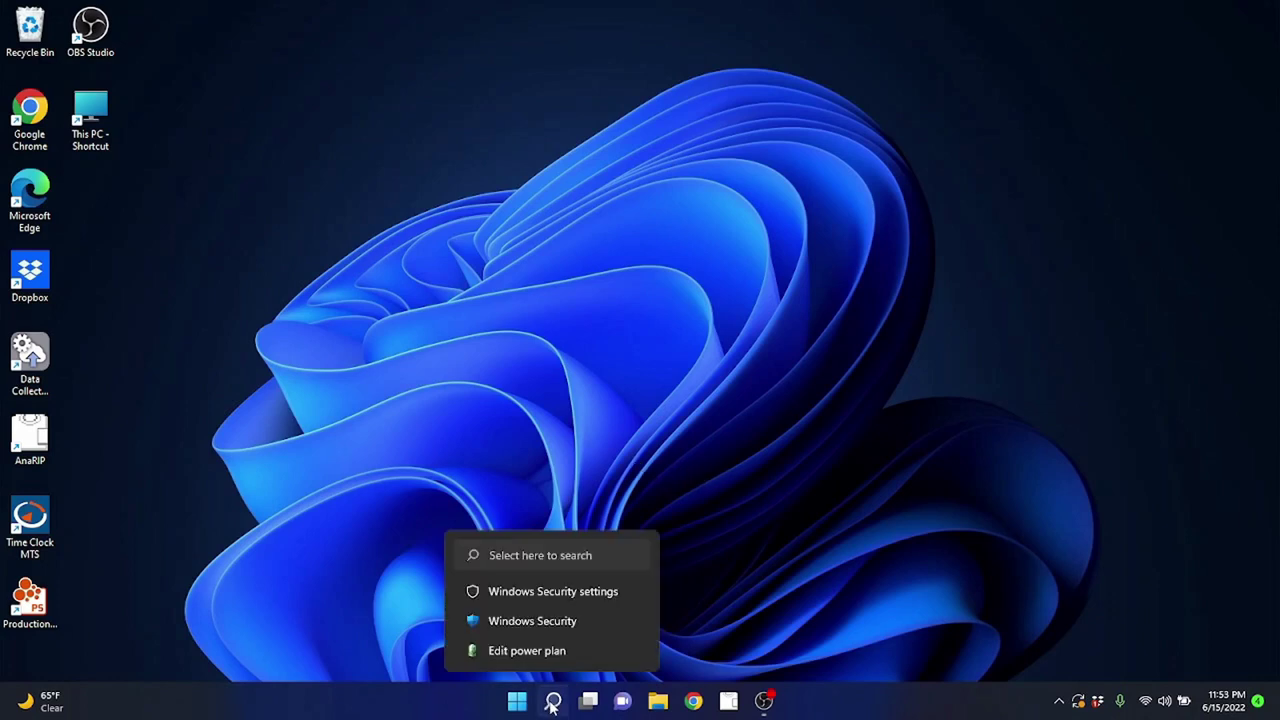
left_click(577, 621)
mouse_move(556, 701)
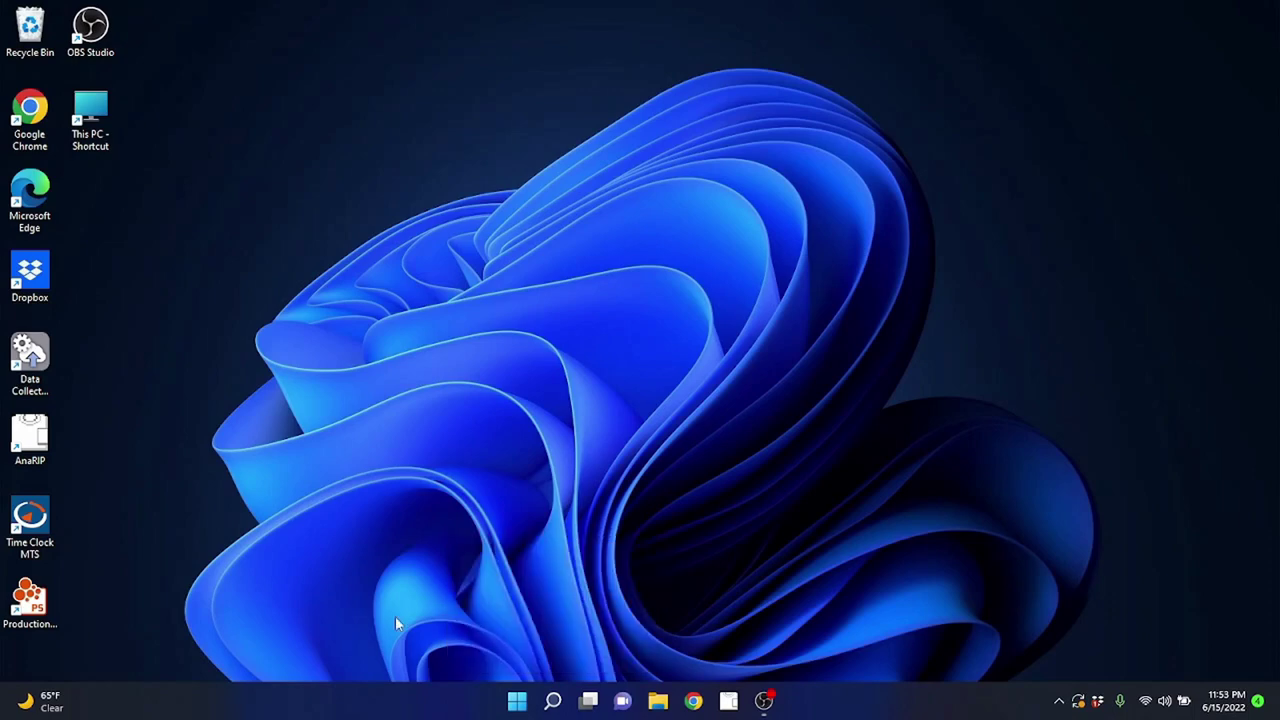
left_click(517, 700)
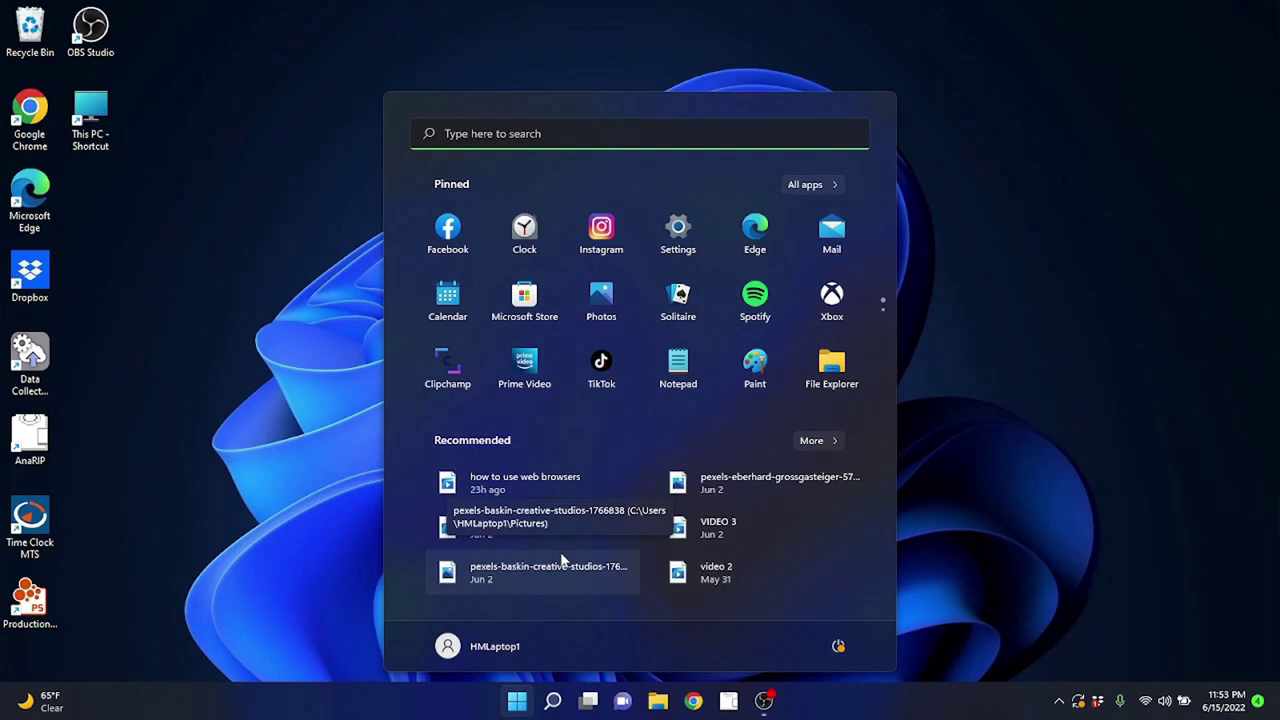
Search Windows for "security" and go through the Windows Security settings to the Virus & threat protection area.
left_click(554, 704)
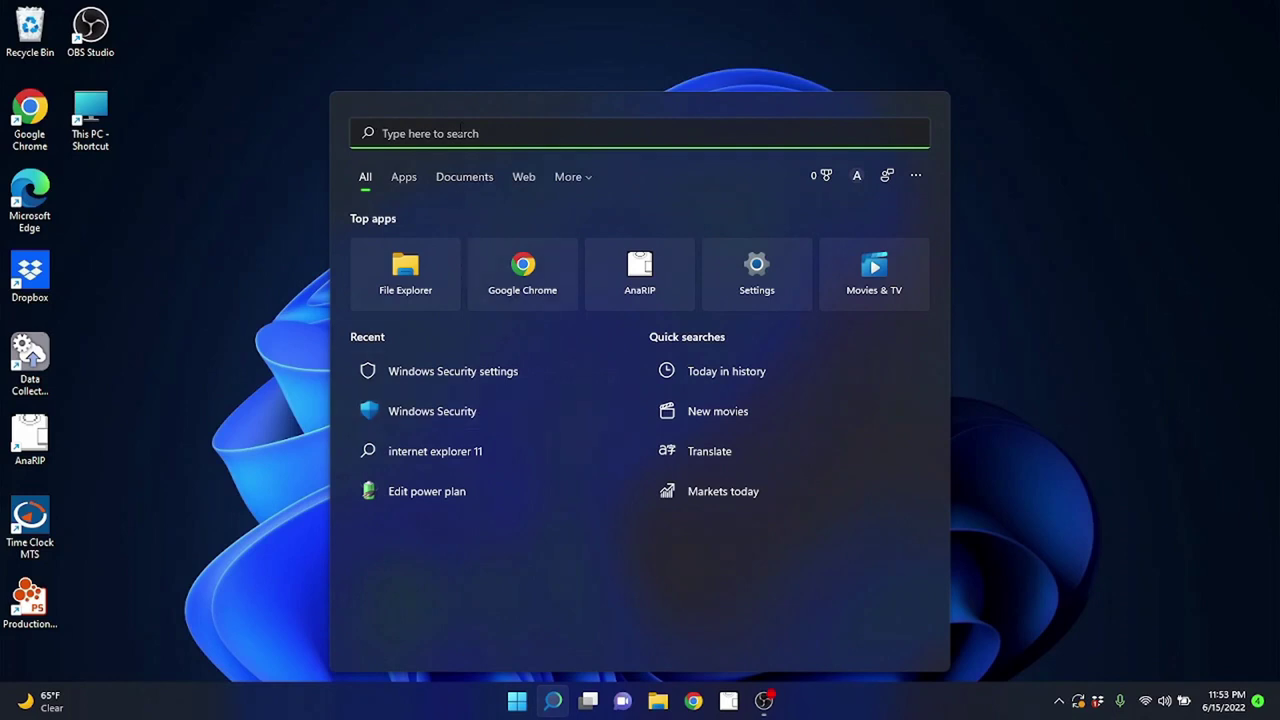
type("security")
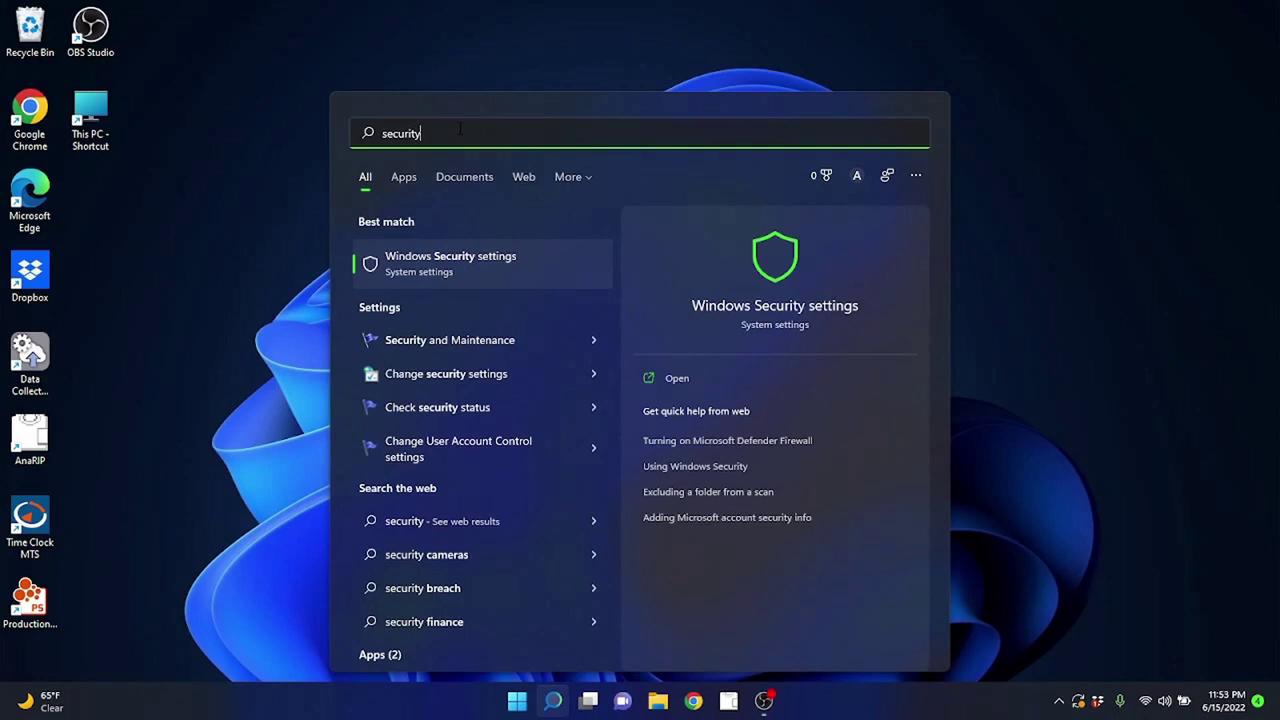
left_click(461, 260)
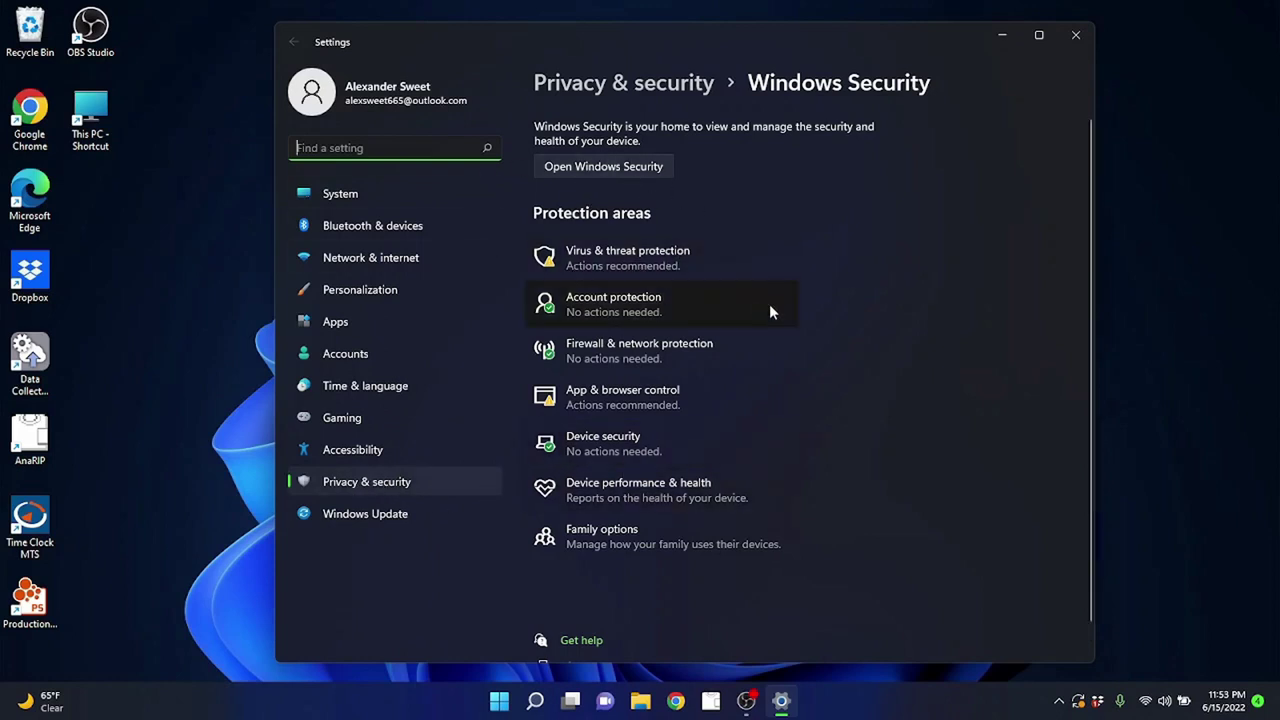
left_click(655, 261)
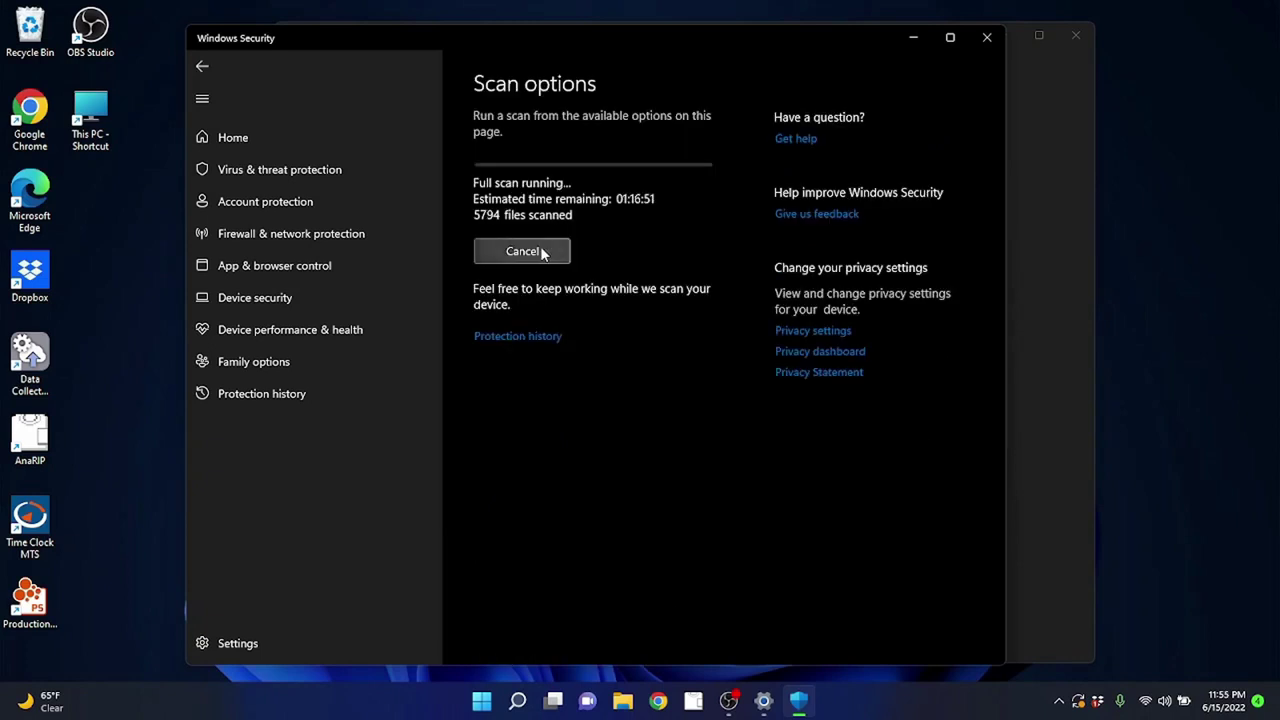
Cancel the running full scan and close both the Windows Security and Settings windows.
left_click(548, 248)
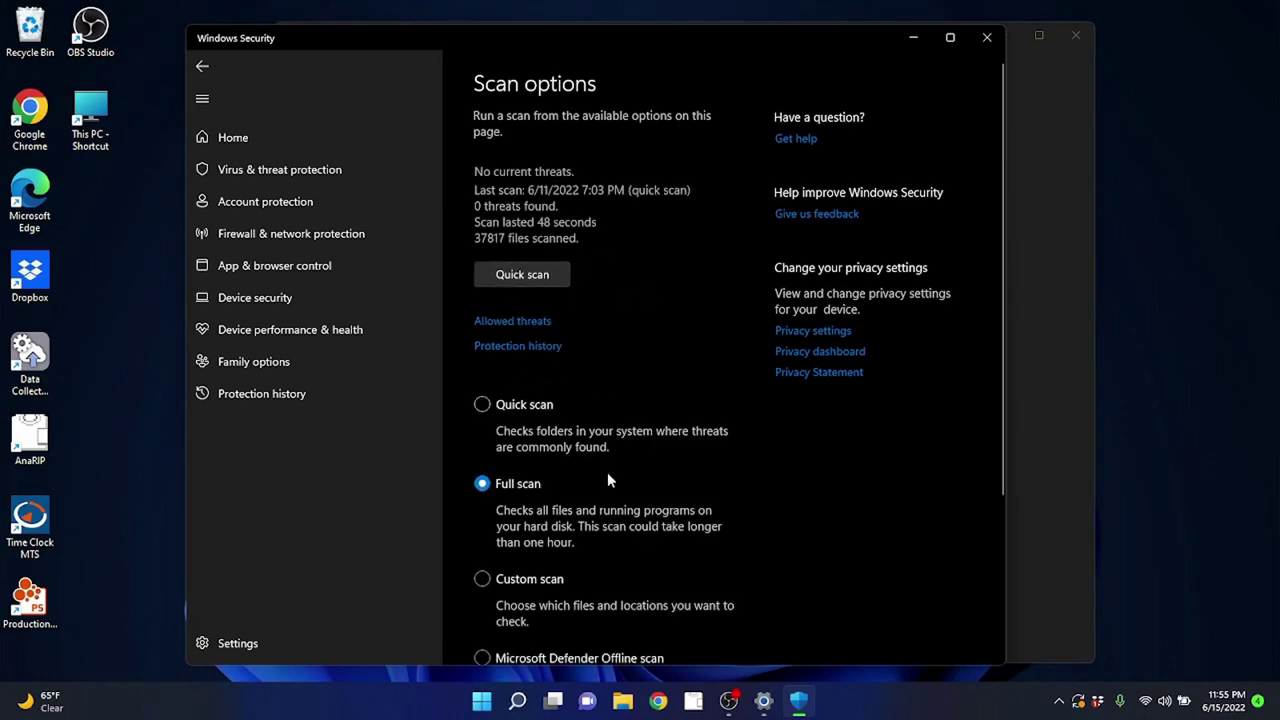
scroll(600, 480, "down", 3)
scroll(555, 365, "up", 2)
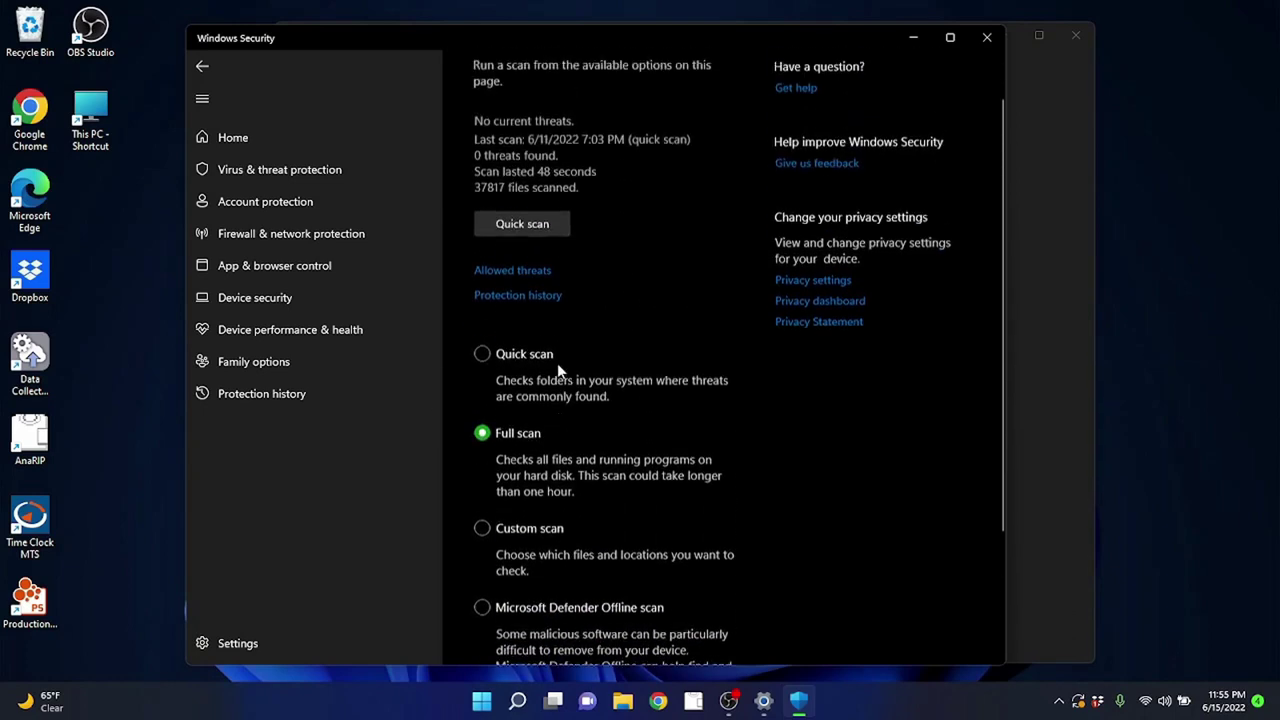
scroll(557, 363, "up", 1)
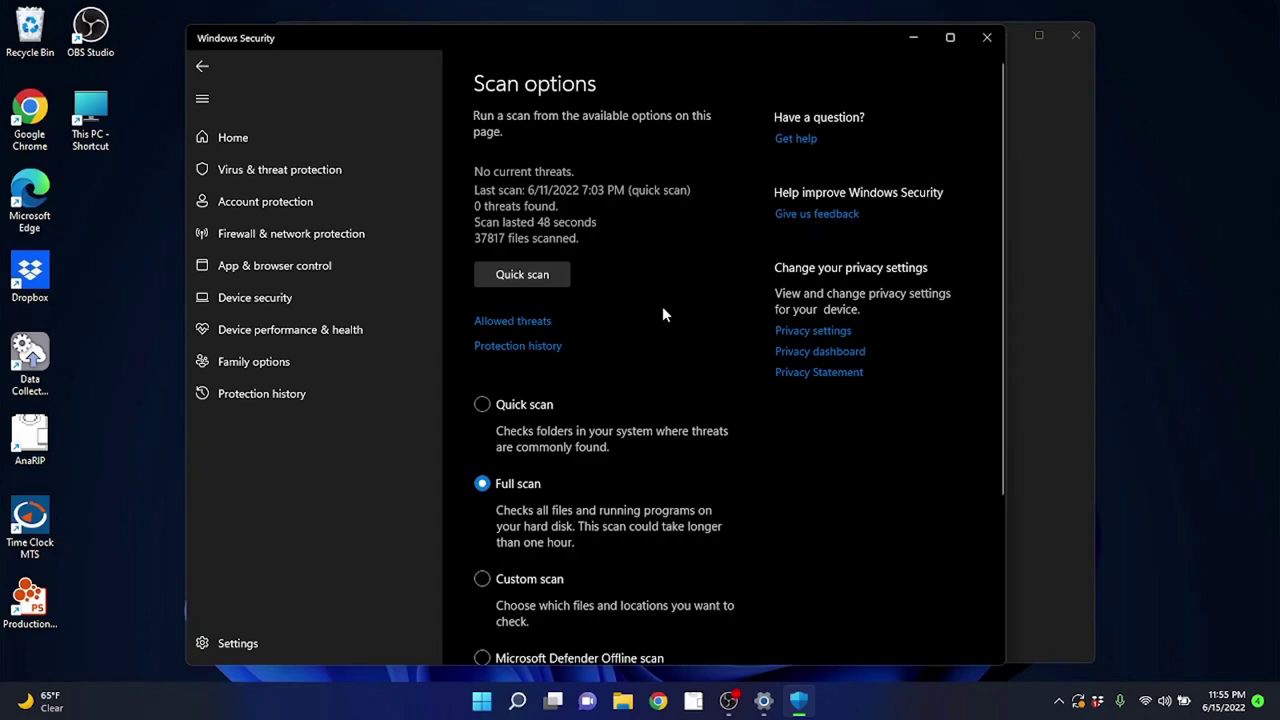
left_click(985, 40)
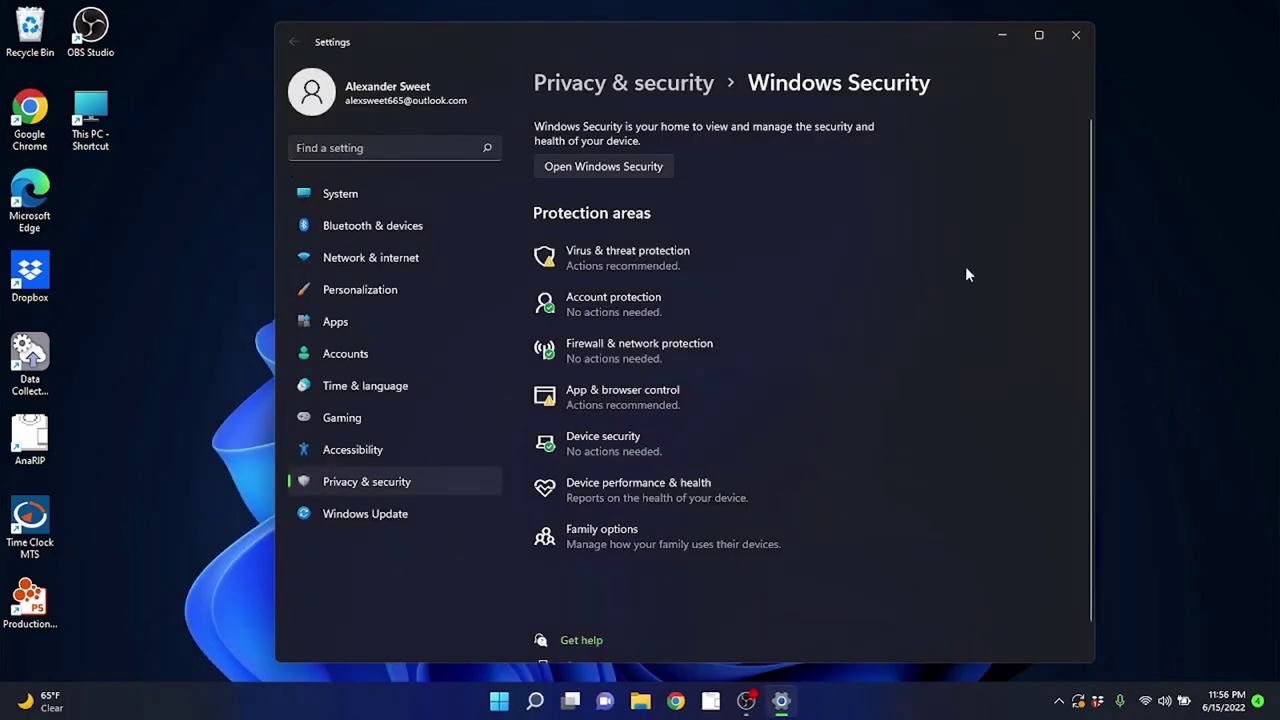
left_click(1077, 37)
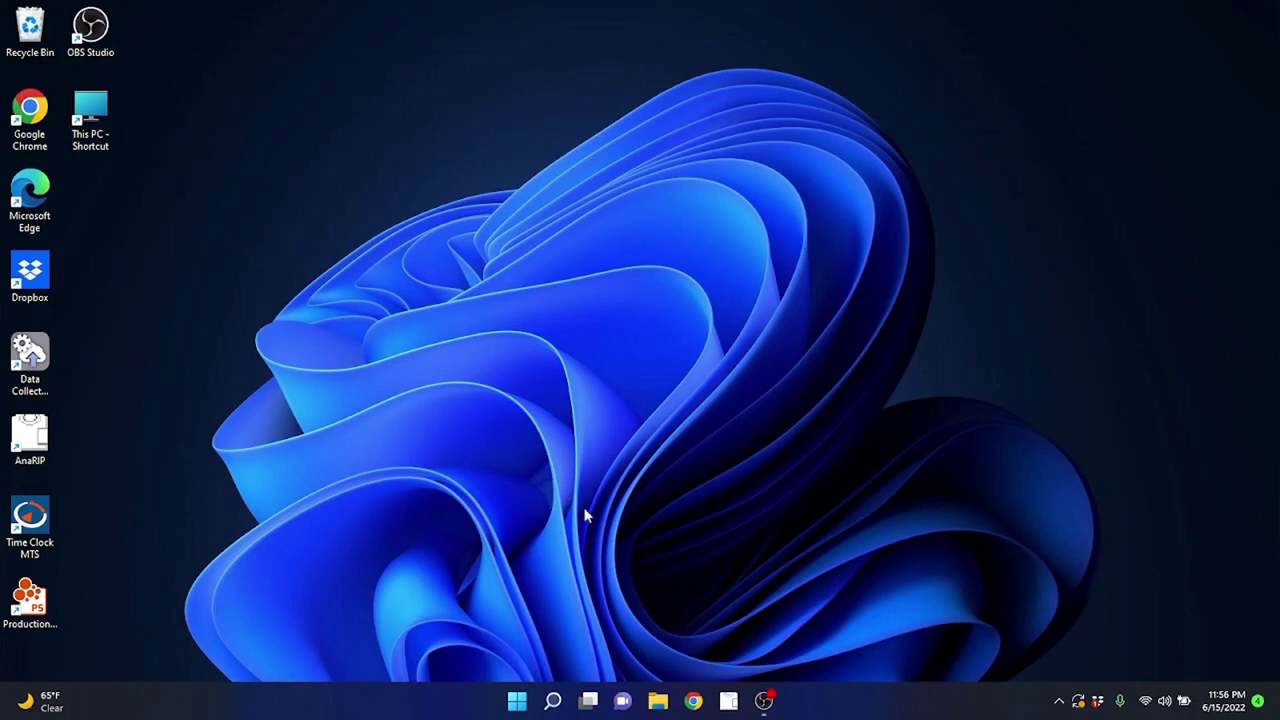
Open File Explorer and go to Local Disk (C:) under This PC.
left_click(658, 703)
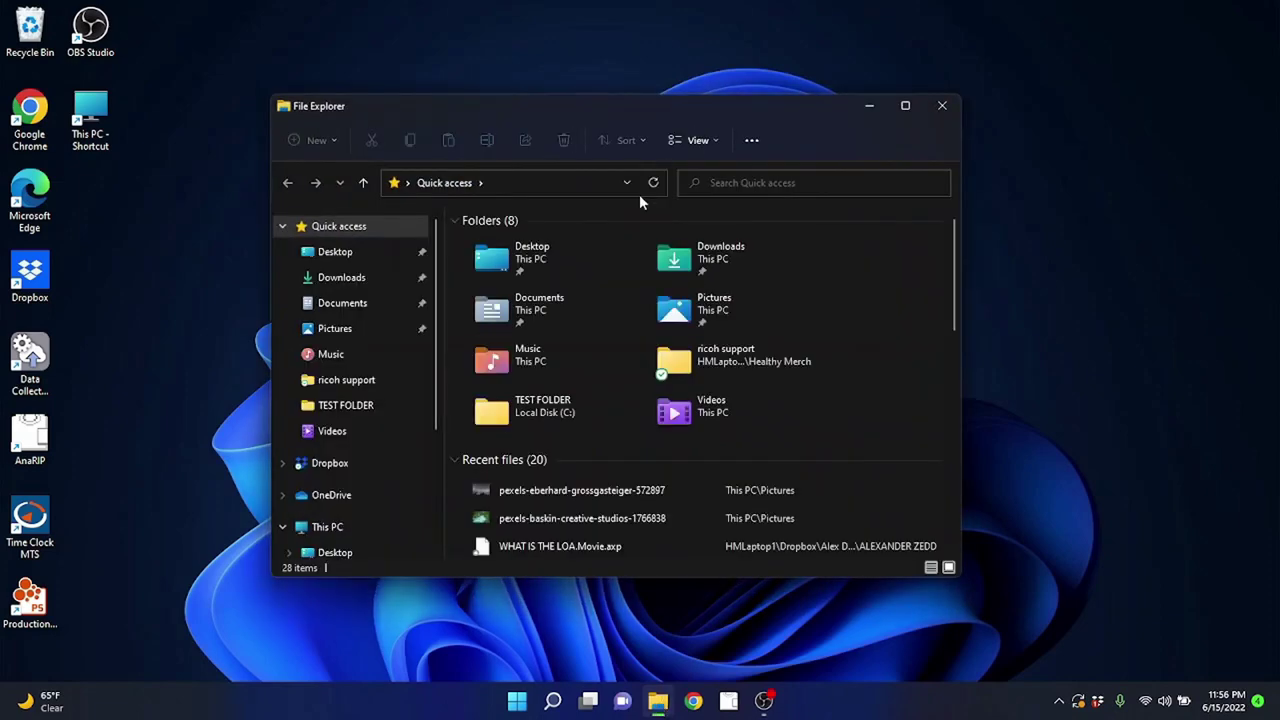
left_click_drag(715, 108, 714, 57)
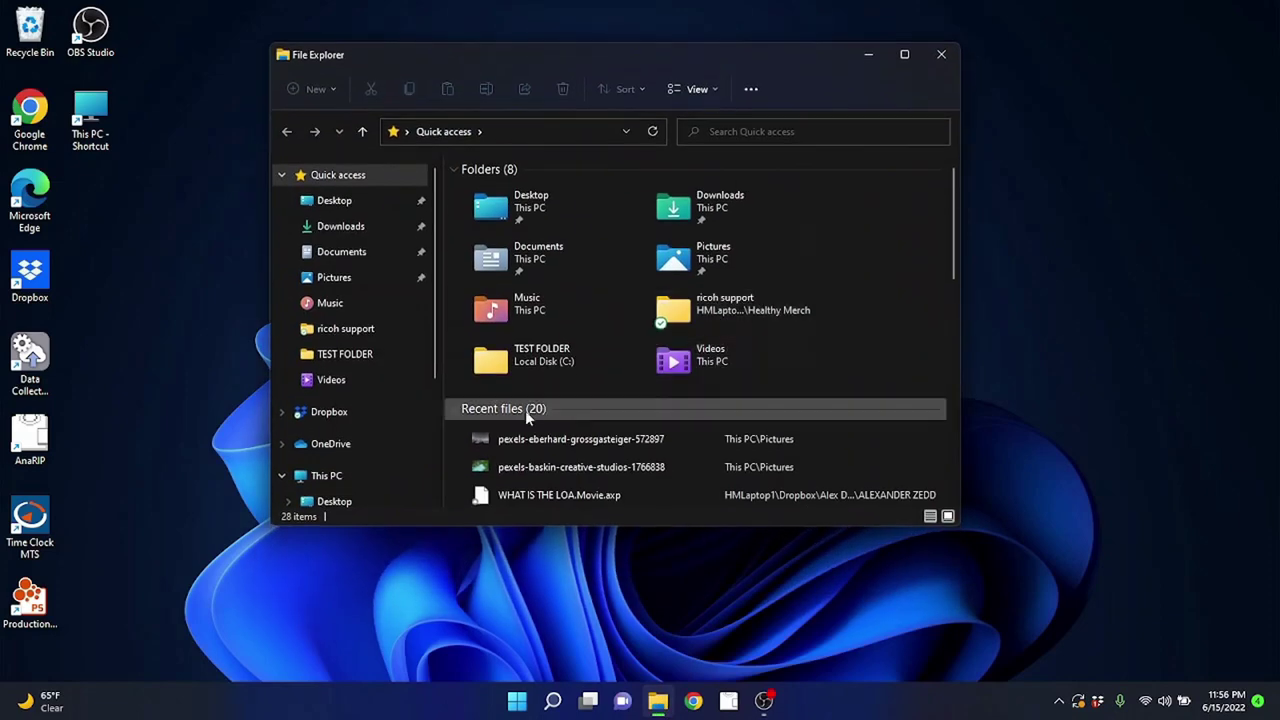
left_click(347, 472)
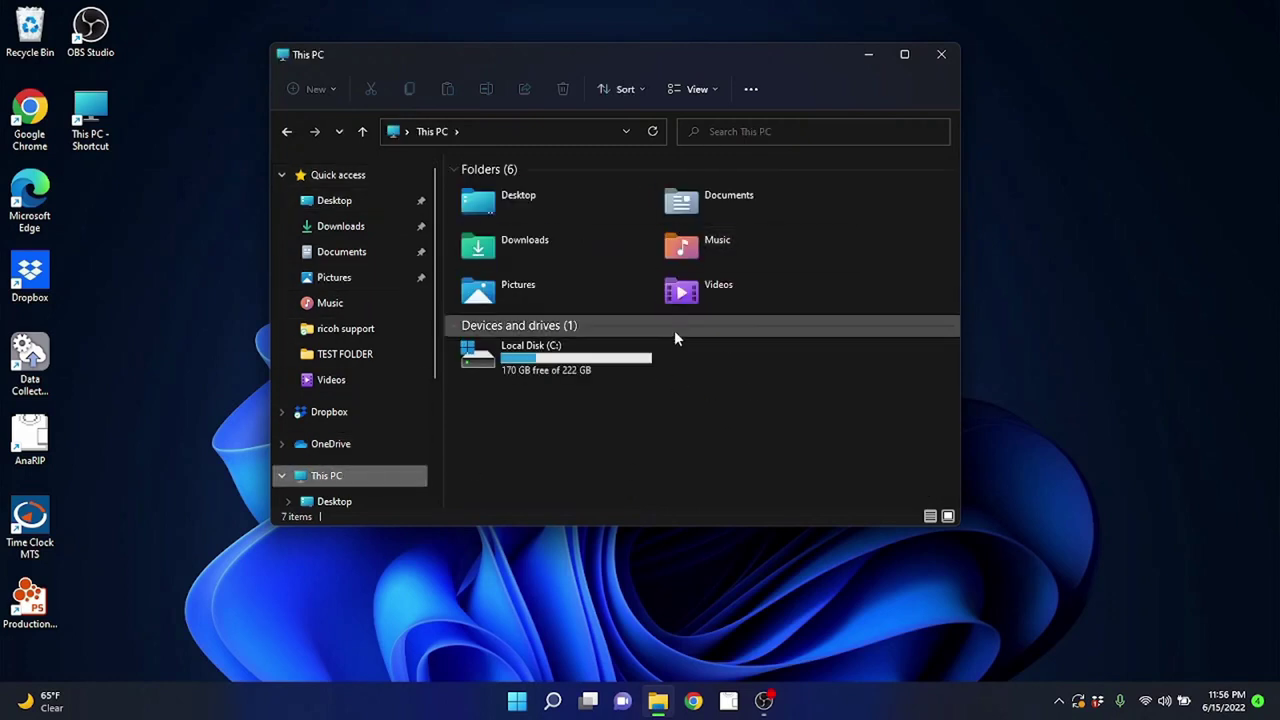
scroll(375, 381, "down", 3)
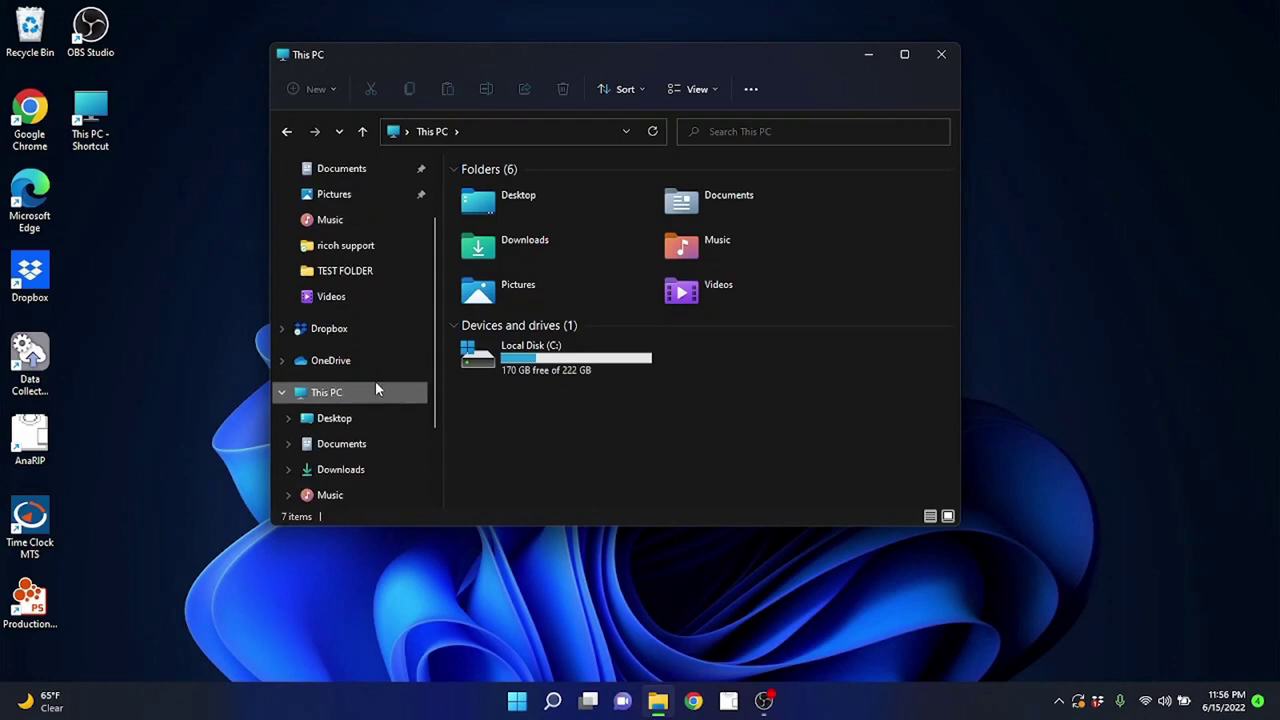
scroll(377, 404, "down", 1)
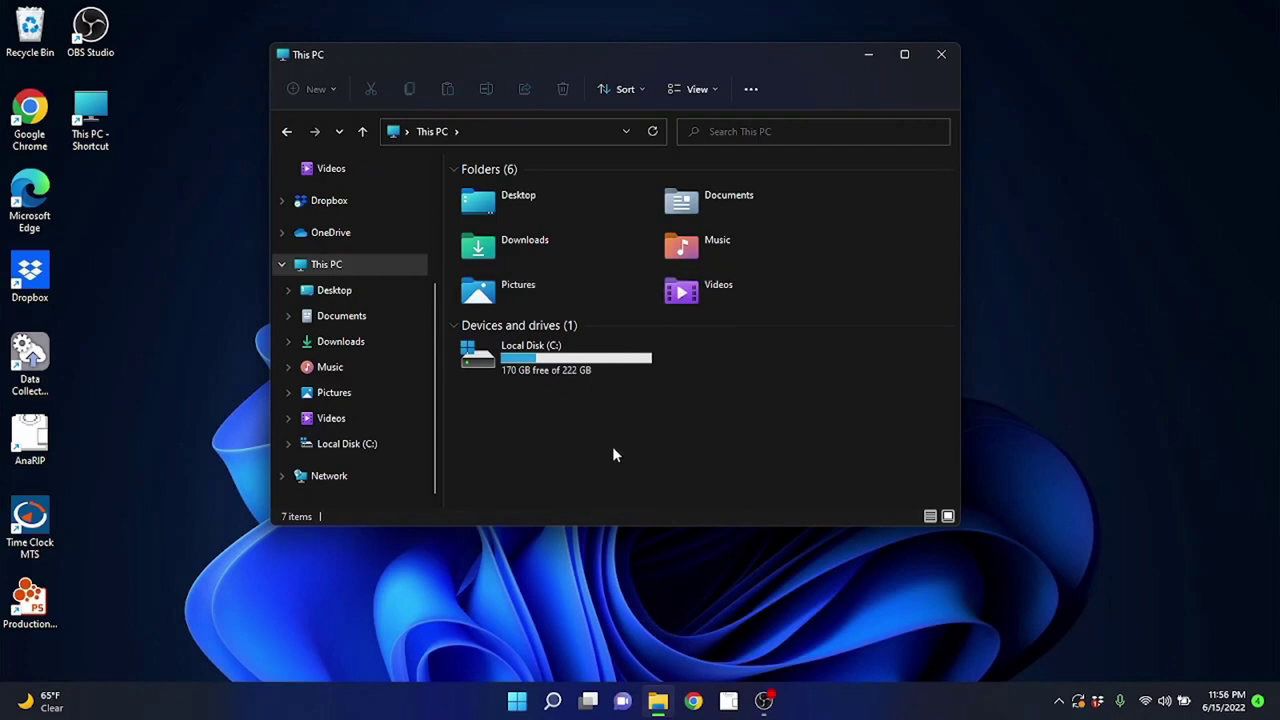
double_click(542, 369)
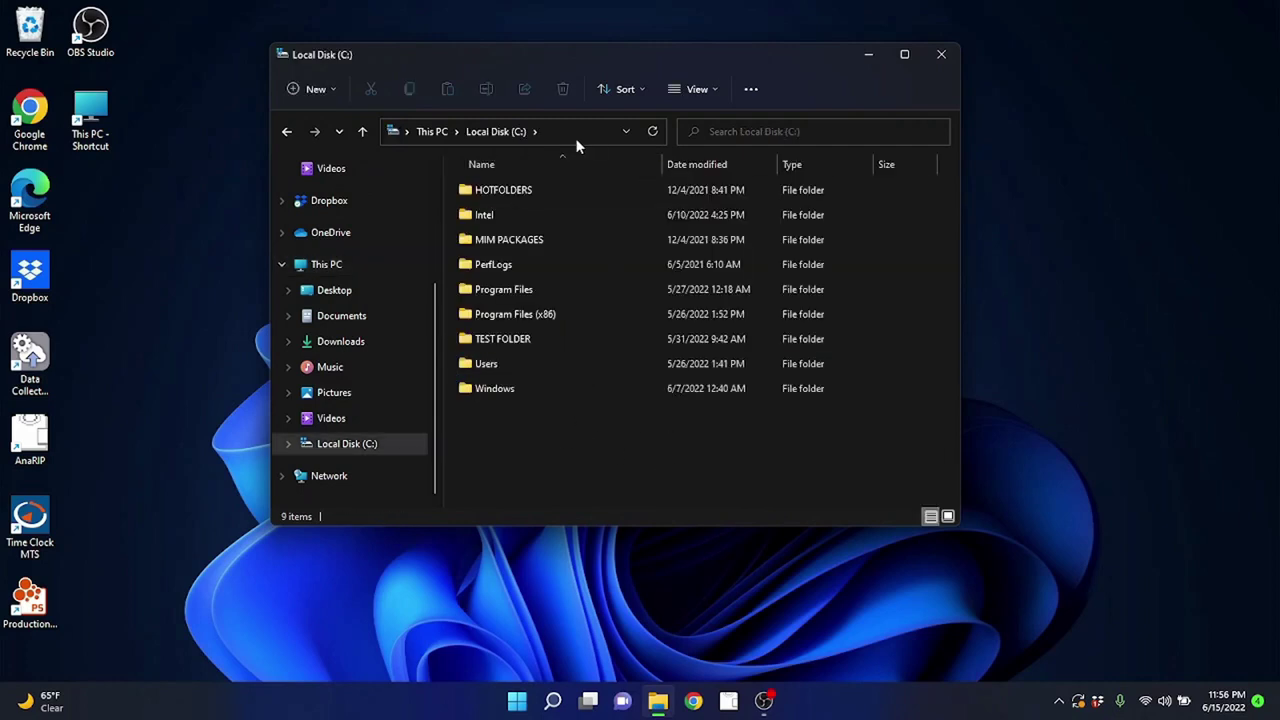
Open the HMLaptop1 user folder inside the Users folder.
double_click(522, 360)
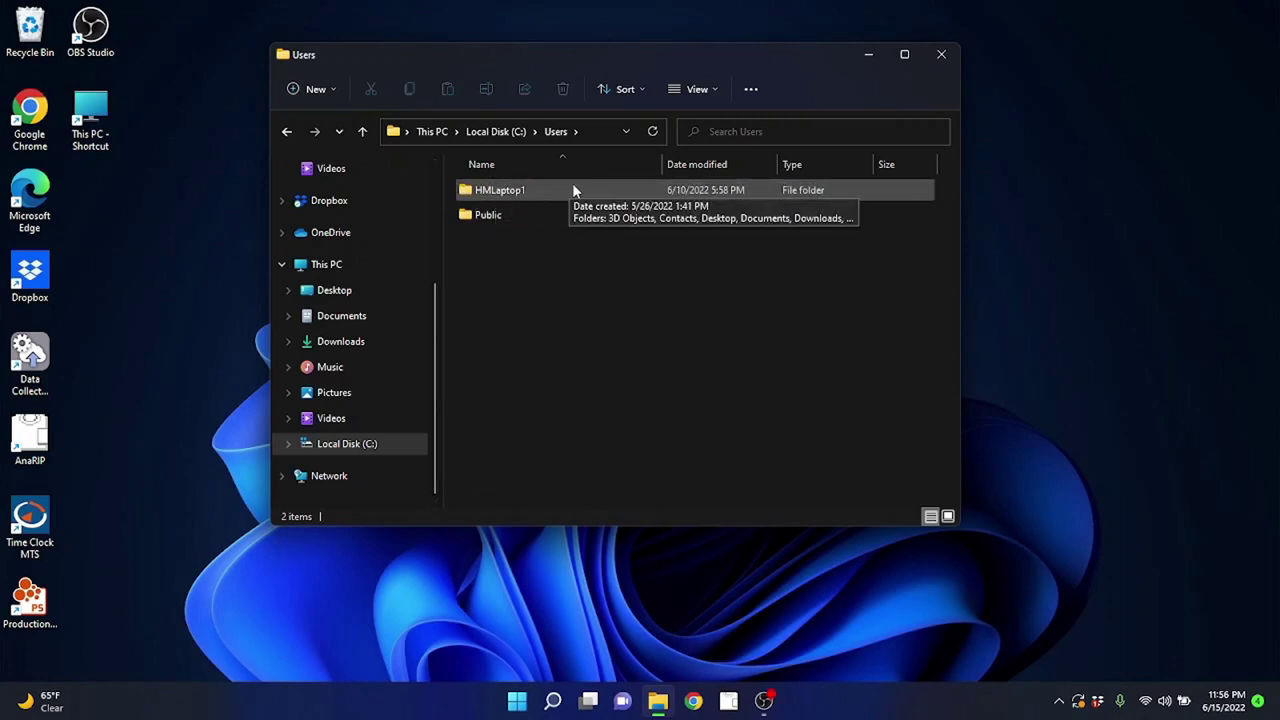
left_click(514, 191)
double_click(514, 191)
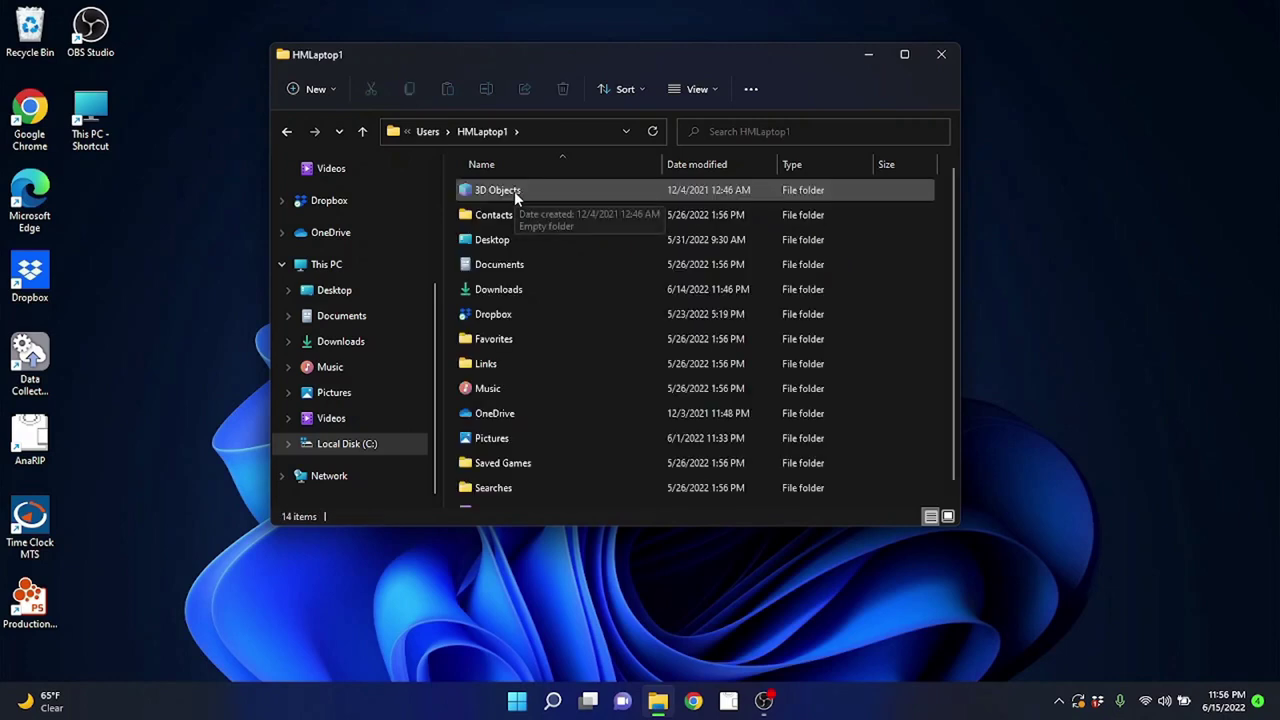
Turn on the display of hidden items in the HMLaptop1 folder.
scroll(575, 309, "down", 1)
scroll(575, 307, "up", 1)
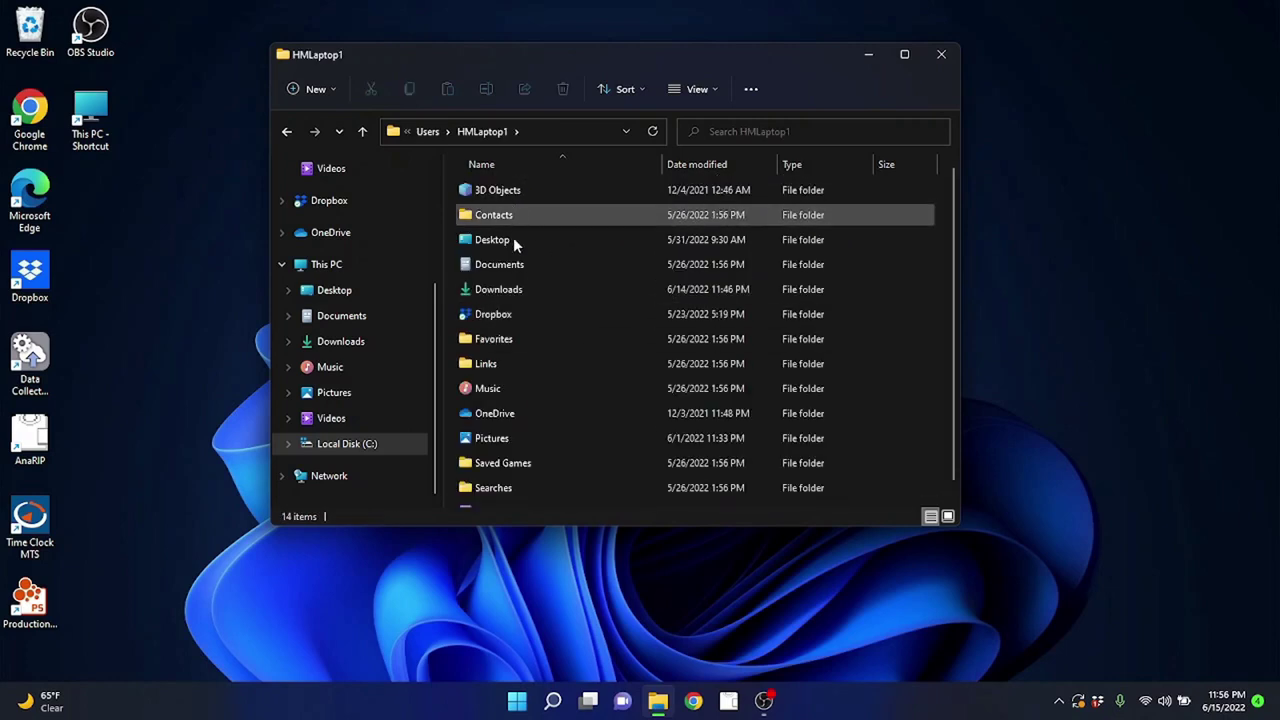
scroll(531, 400, "down", 1)
scroll(547, 393, "up", 1)
left_click(707, 89)
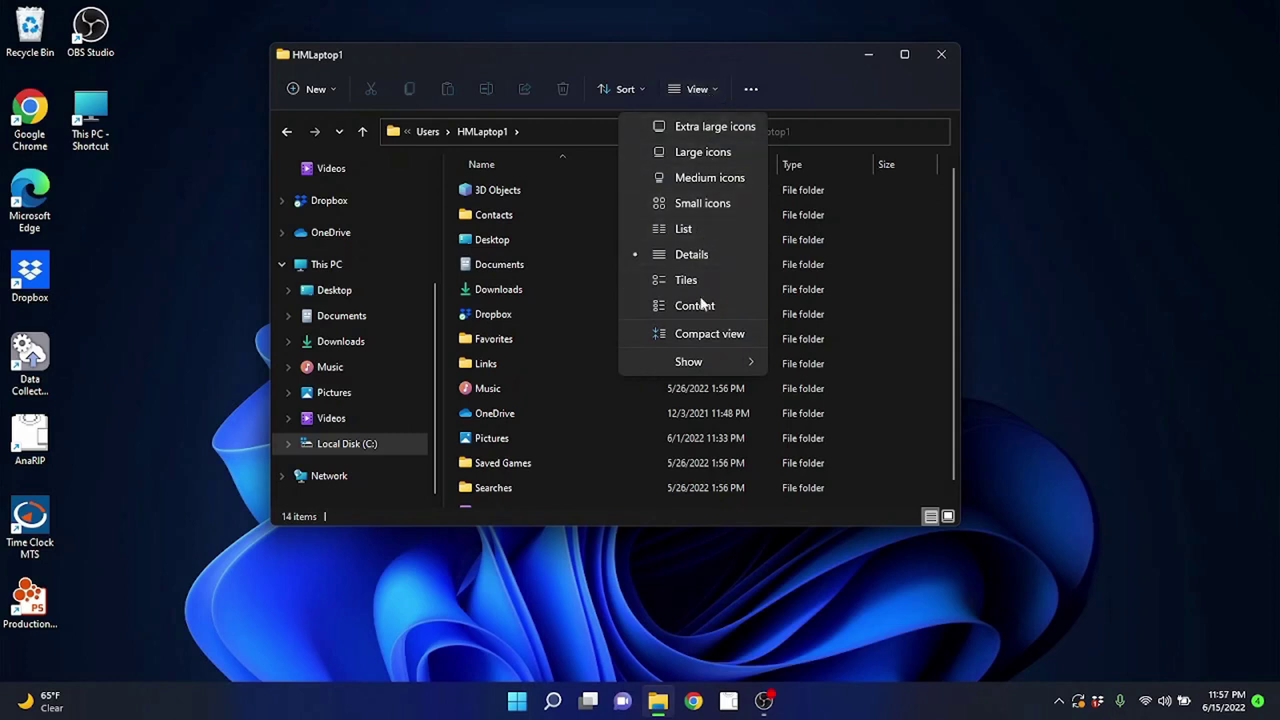
mouse_move(705, 365)
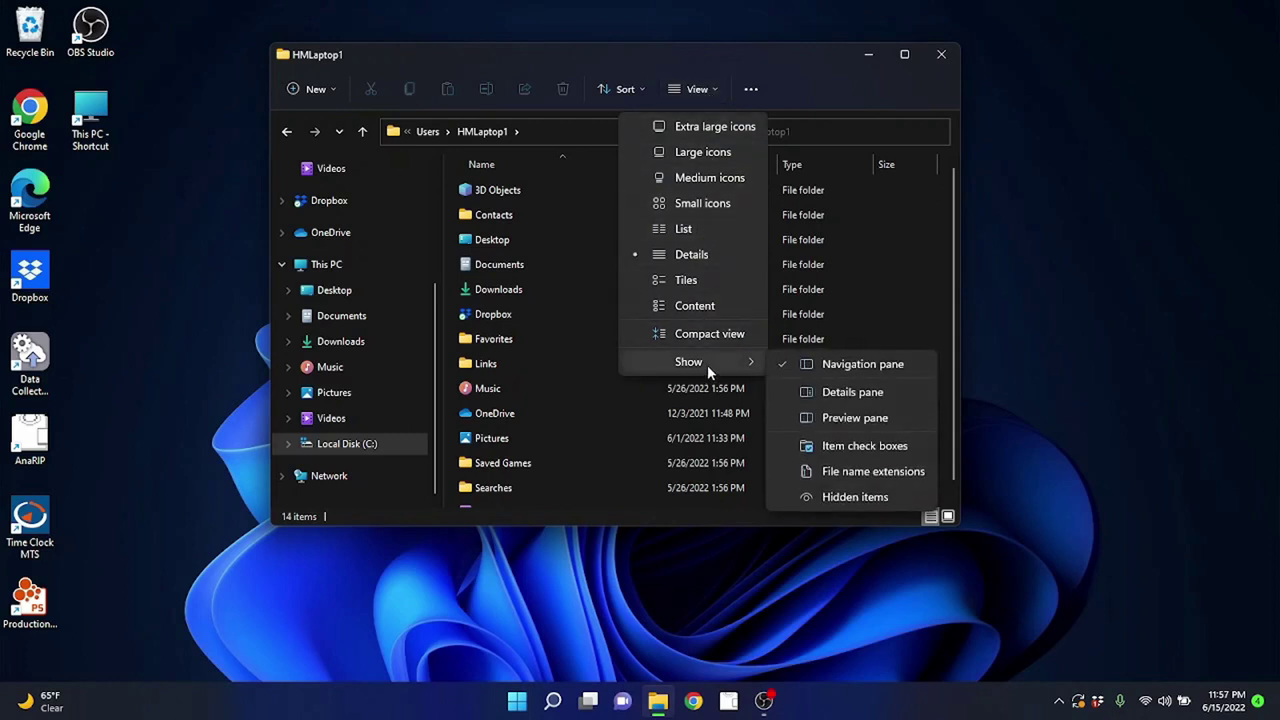
left_click(840, 498)
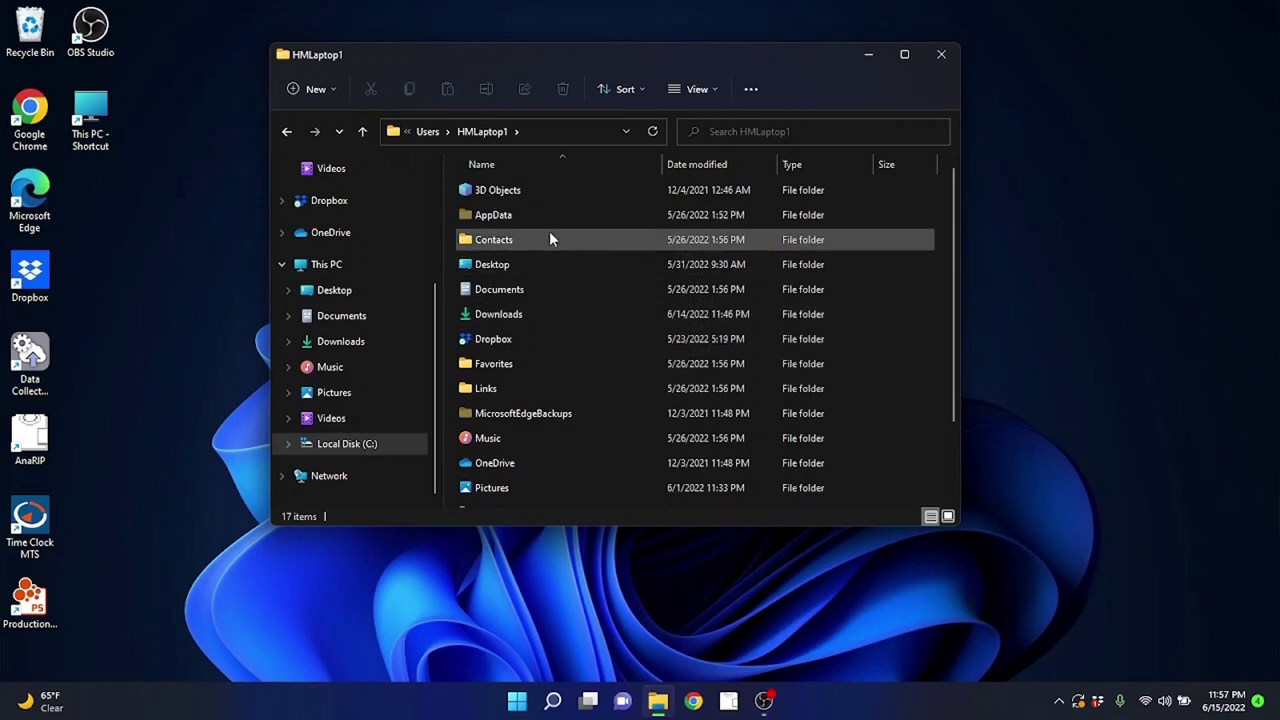
Open the Temp folder located inside AppData > Local of the user folder.
scroll(580, 451, "down", 2)
scroll(580, 451, "up", 2)
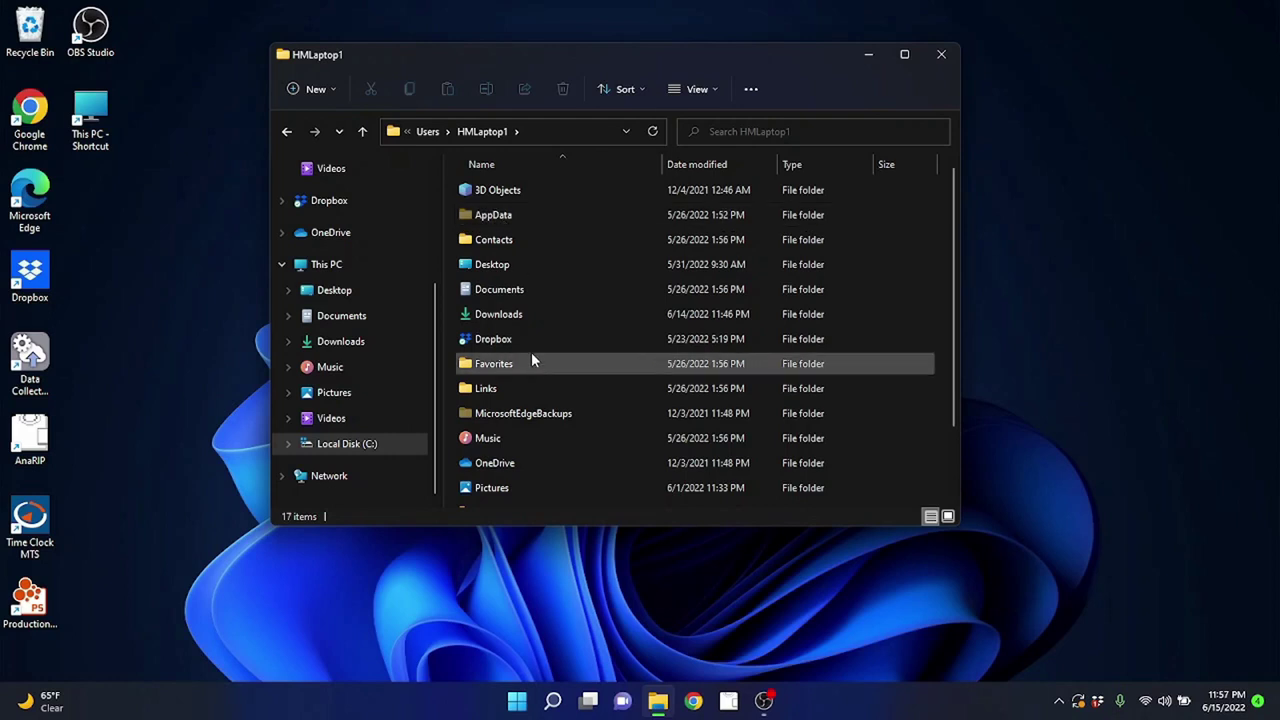
double_click(521, 213)
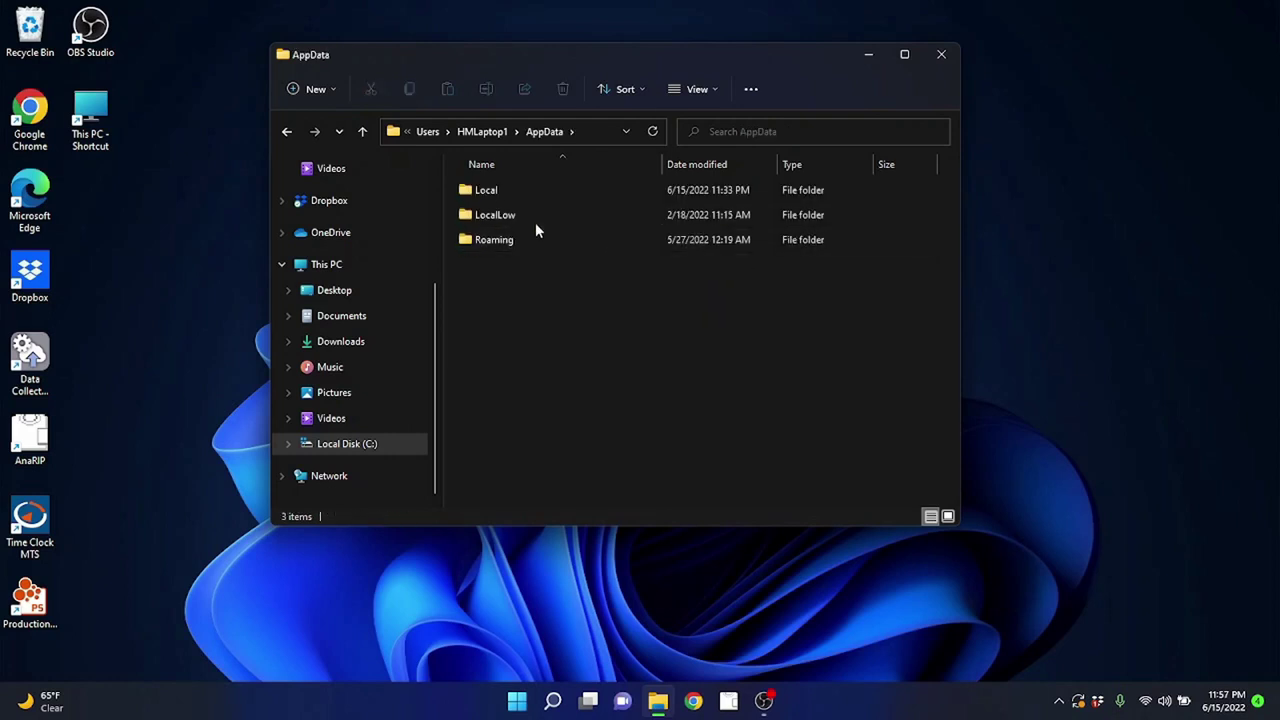
double_click(505, 190)
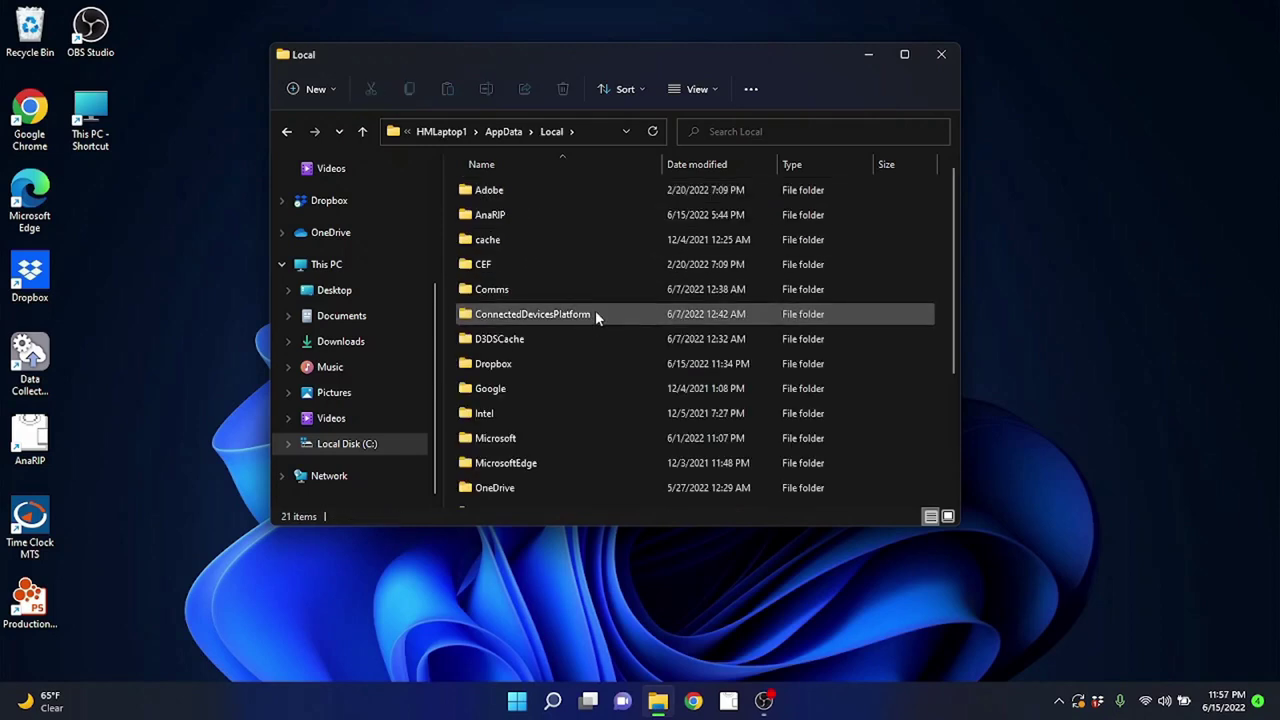
scroll(595, 313, "down", 3)
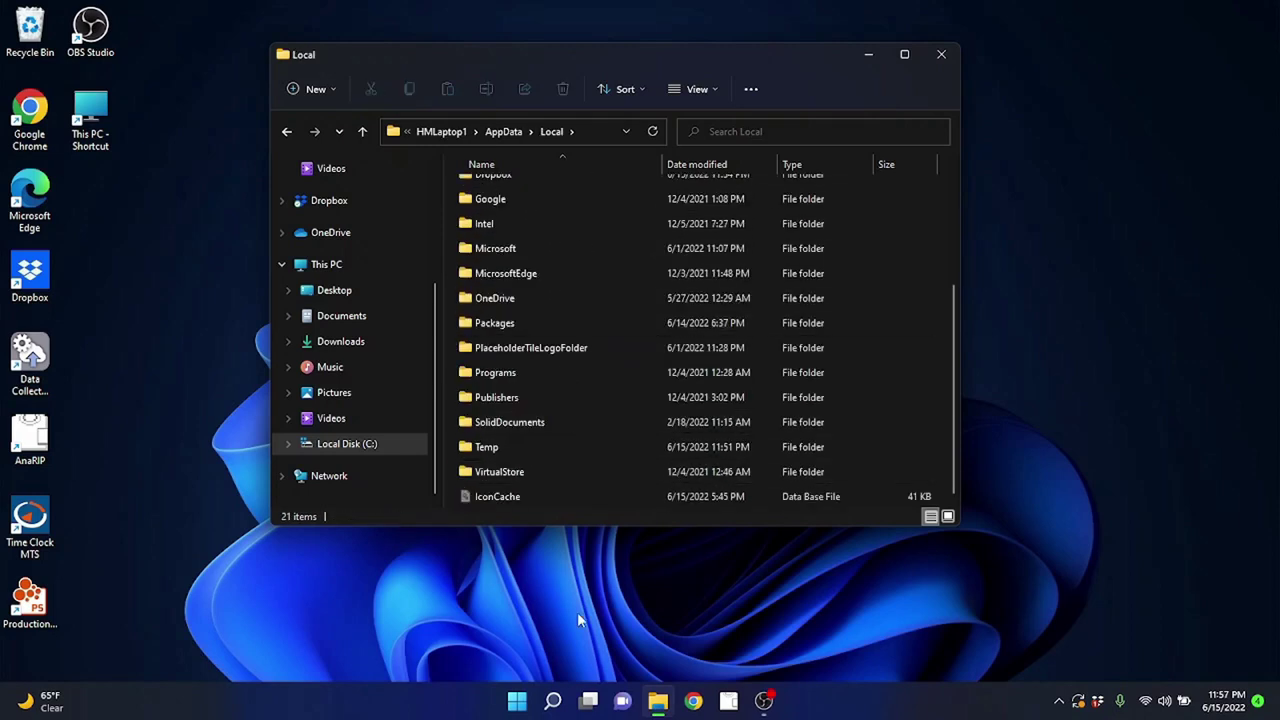
mouse_move(508, 452)
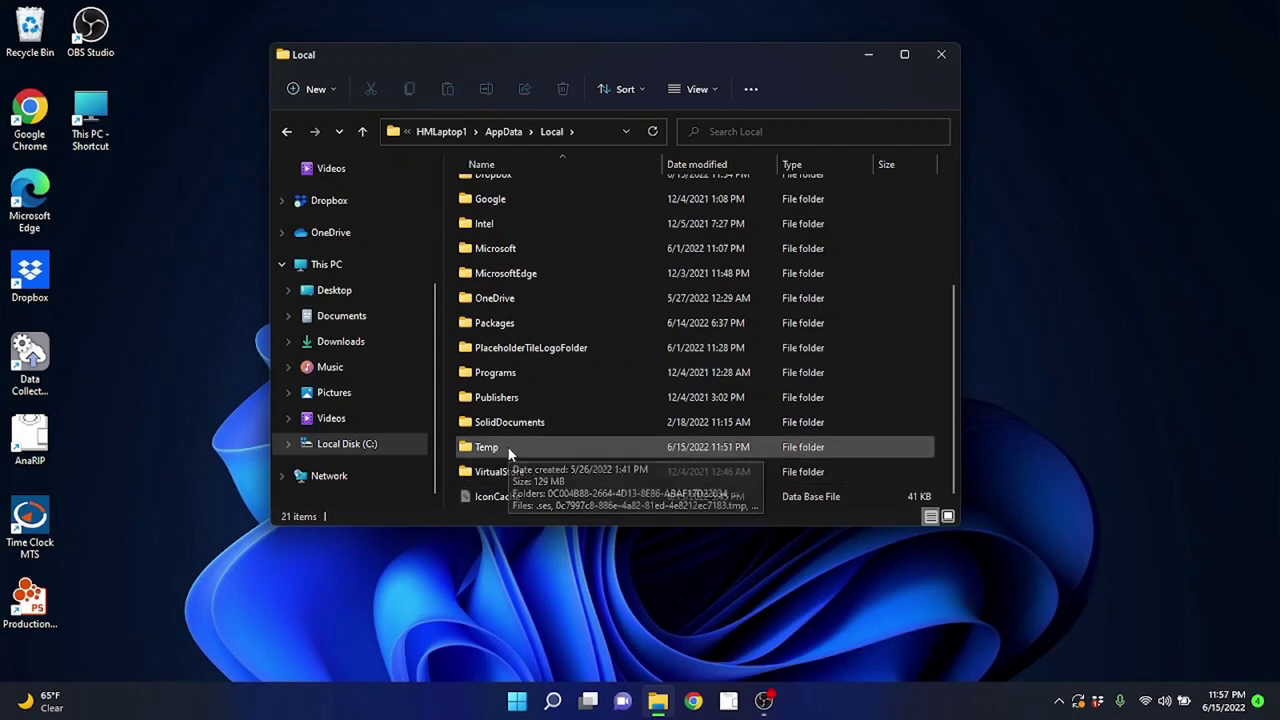
double_click(508, 450)
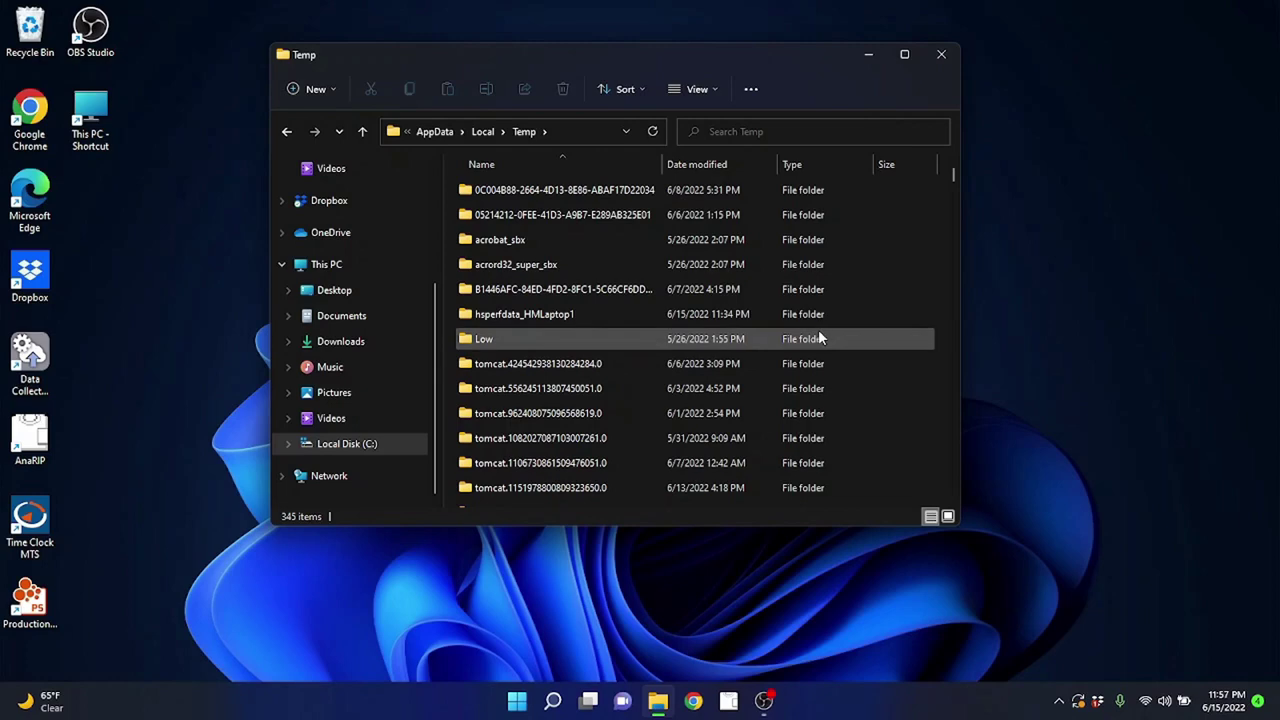
Look through the full list of folders and files inside the Temp folder.
scroll(775, 321, "down", 3)
scroll(761, 321, "down", 15)
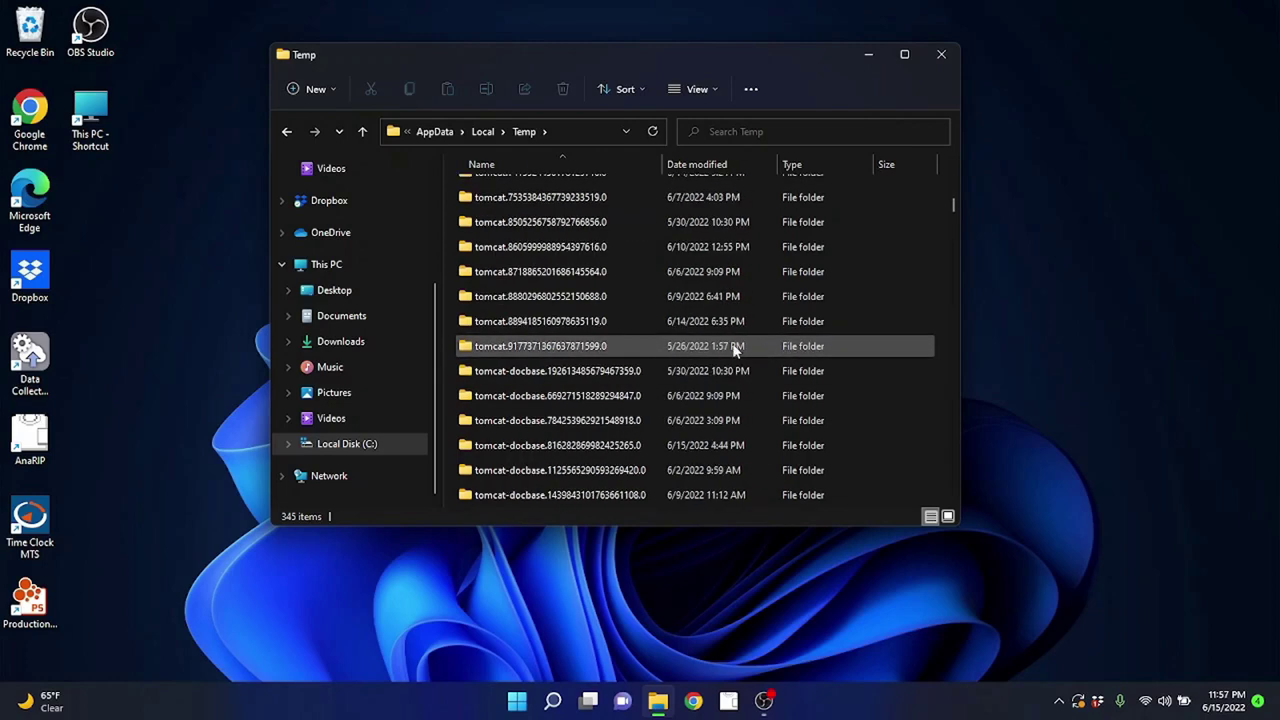
scroll(745, 355, "down", 15)
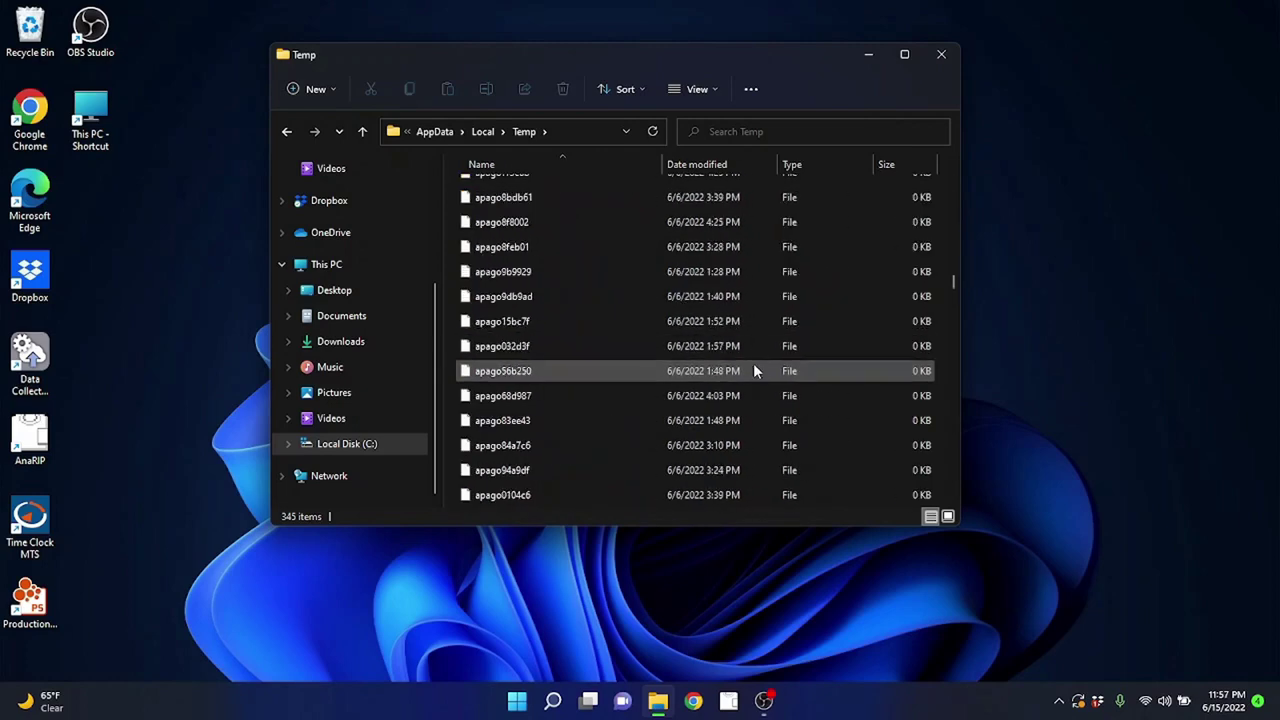
scroll(747, 363, "down", 15)
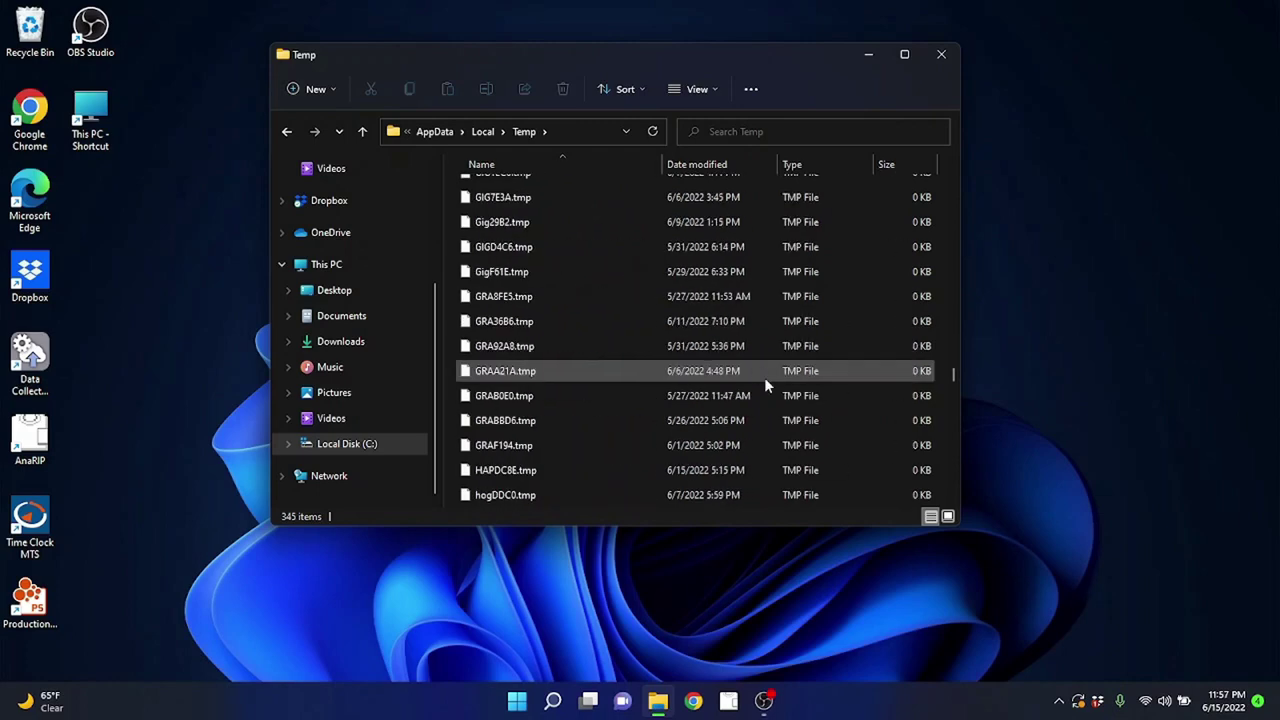
scroll(776, 401, "down", 10)
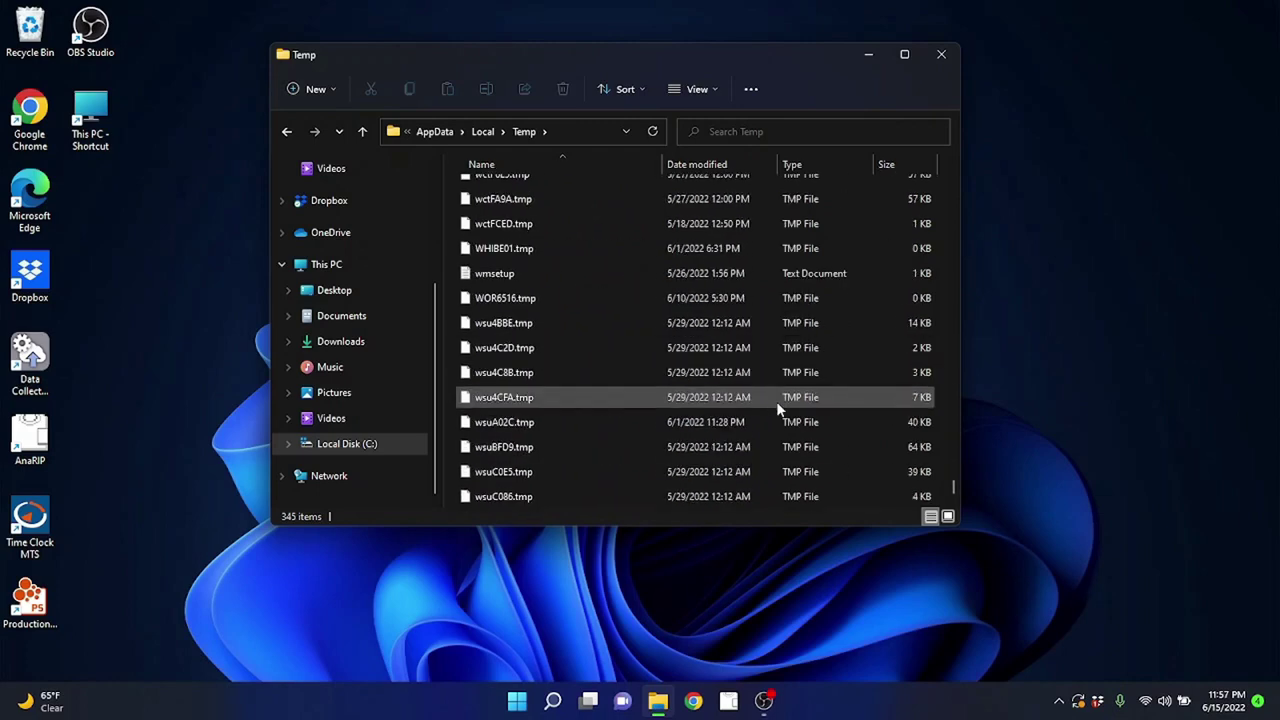
scroll(935, 465, "up", 5)
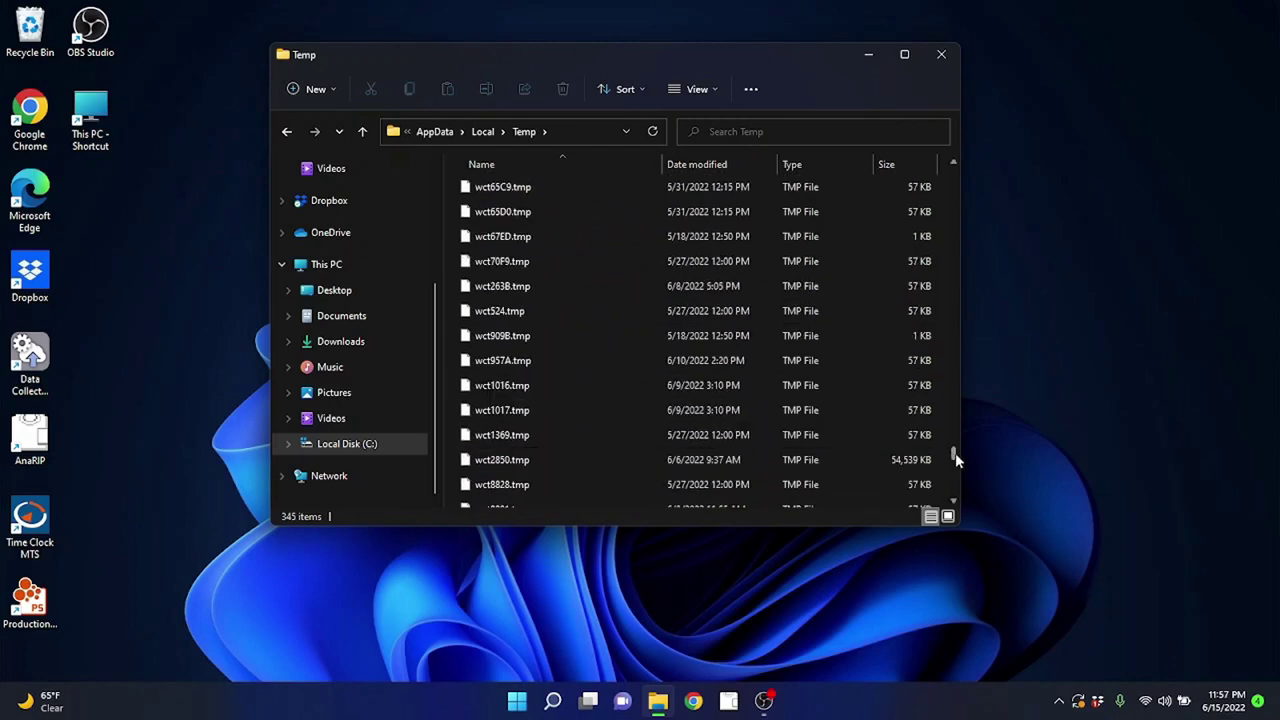
left_click_drag(955, 458, 955, 172)
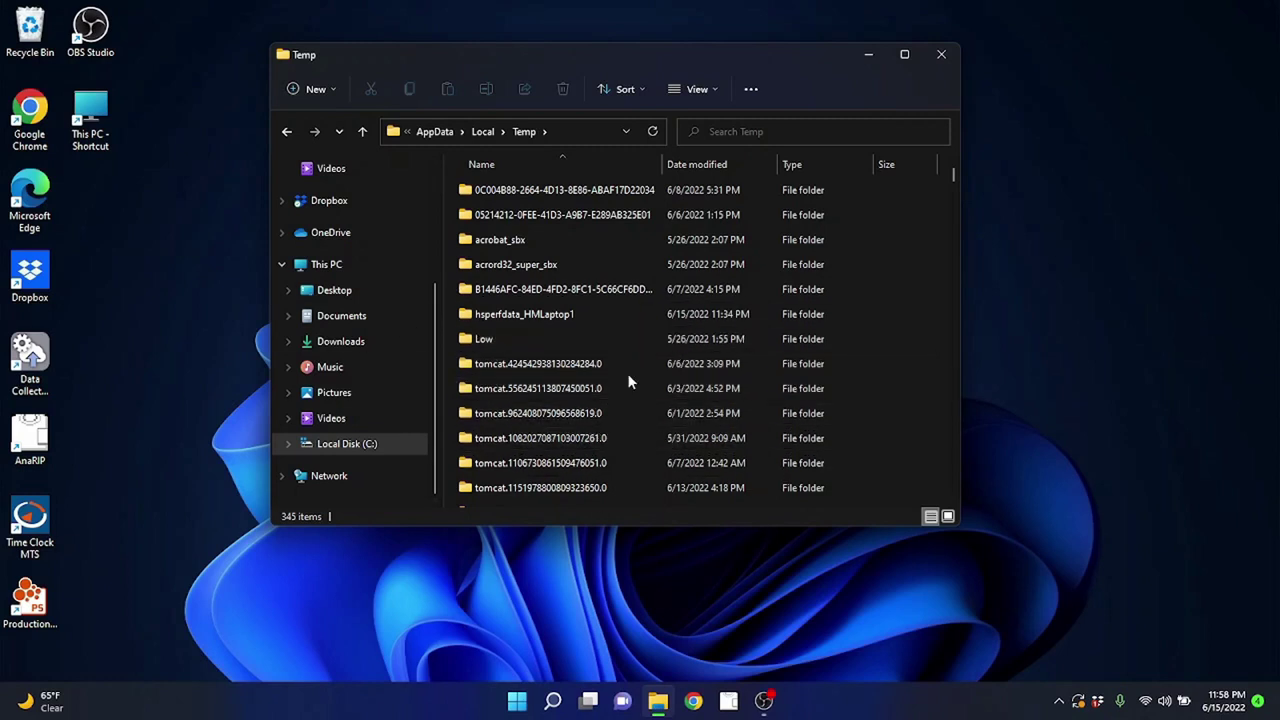
Select every item in the Temp folder and delete them all.
left_click(510, 240)
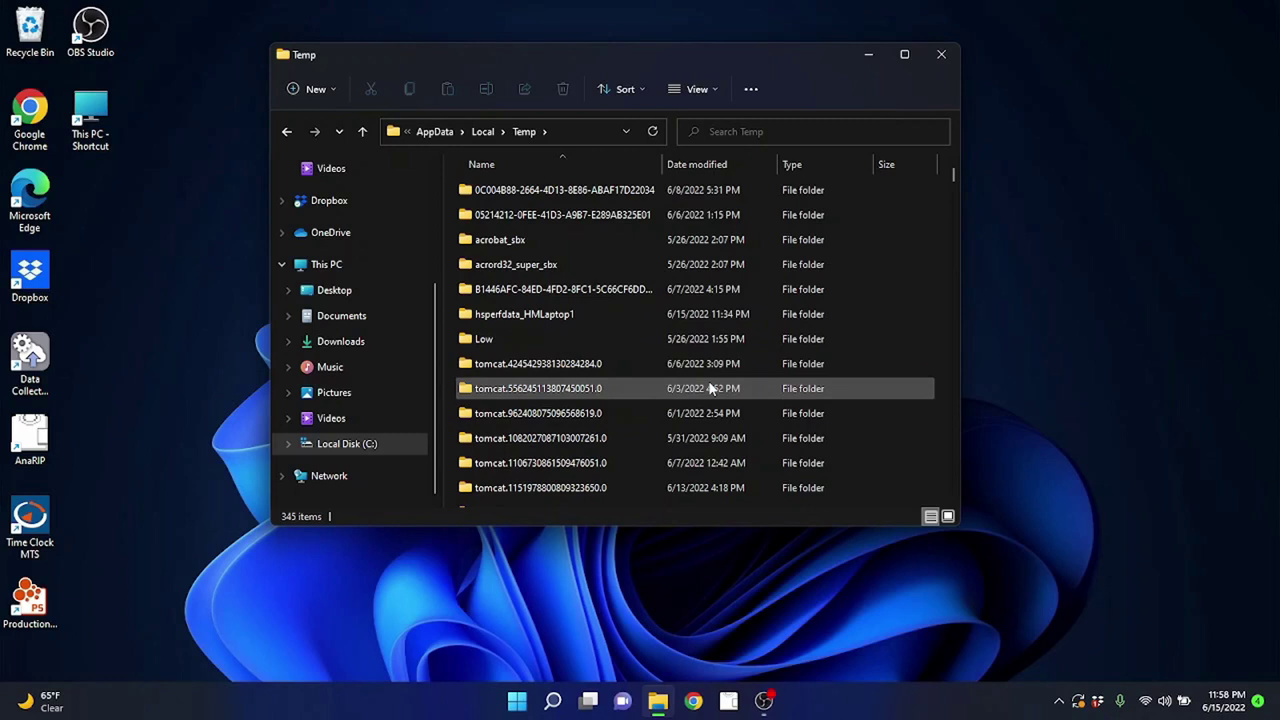
key("ctrl+a")
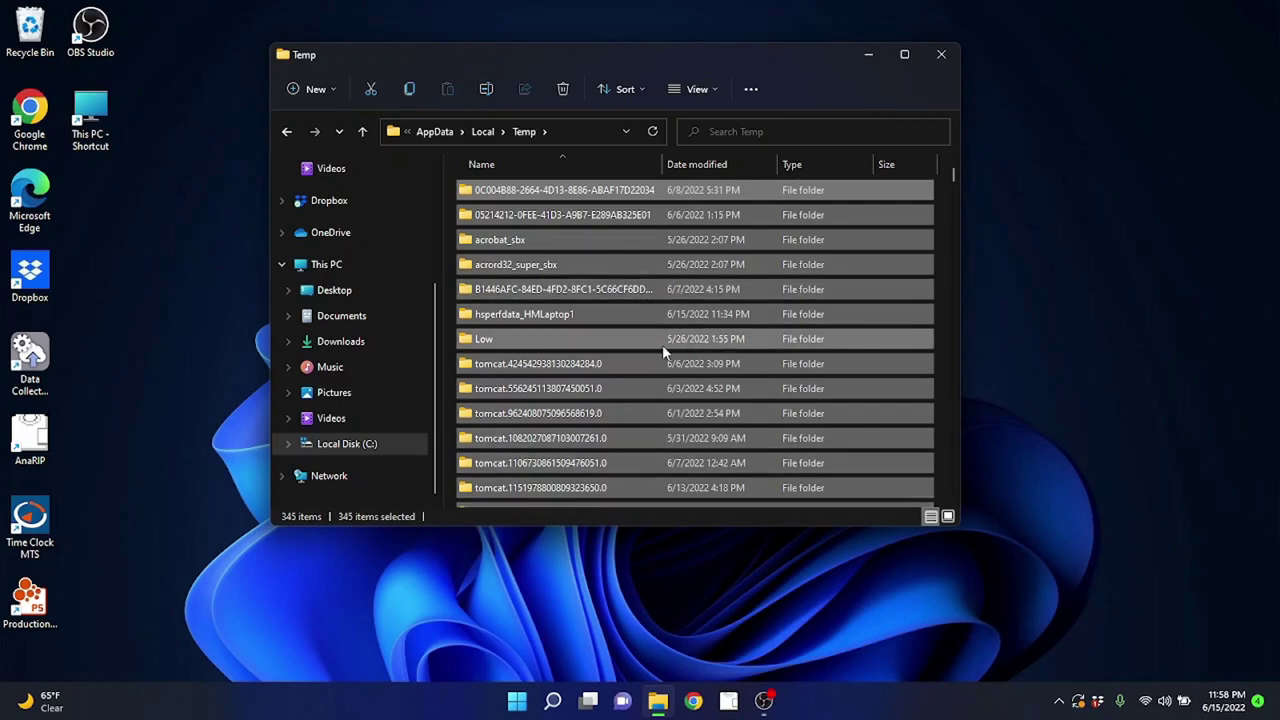
scroll(680, 365, "down", 10)
scroll(688, 375, "down", 5)
scroll(755, 410, "up", 9)
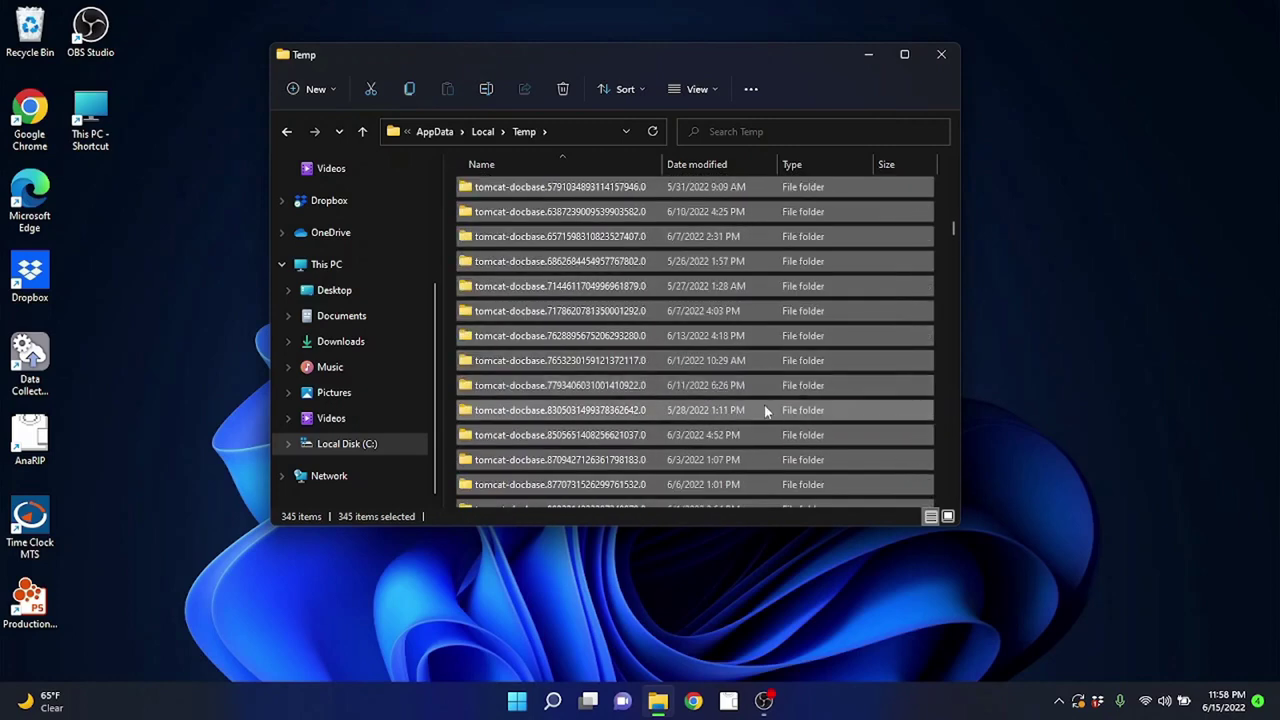
scroll(755, 410, "up", 8)
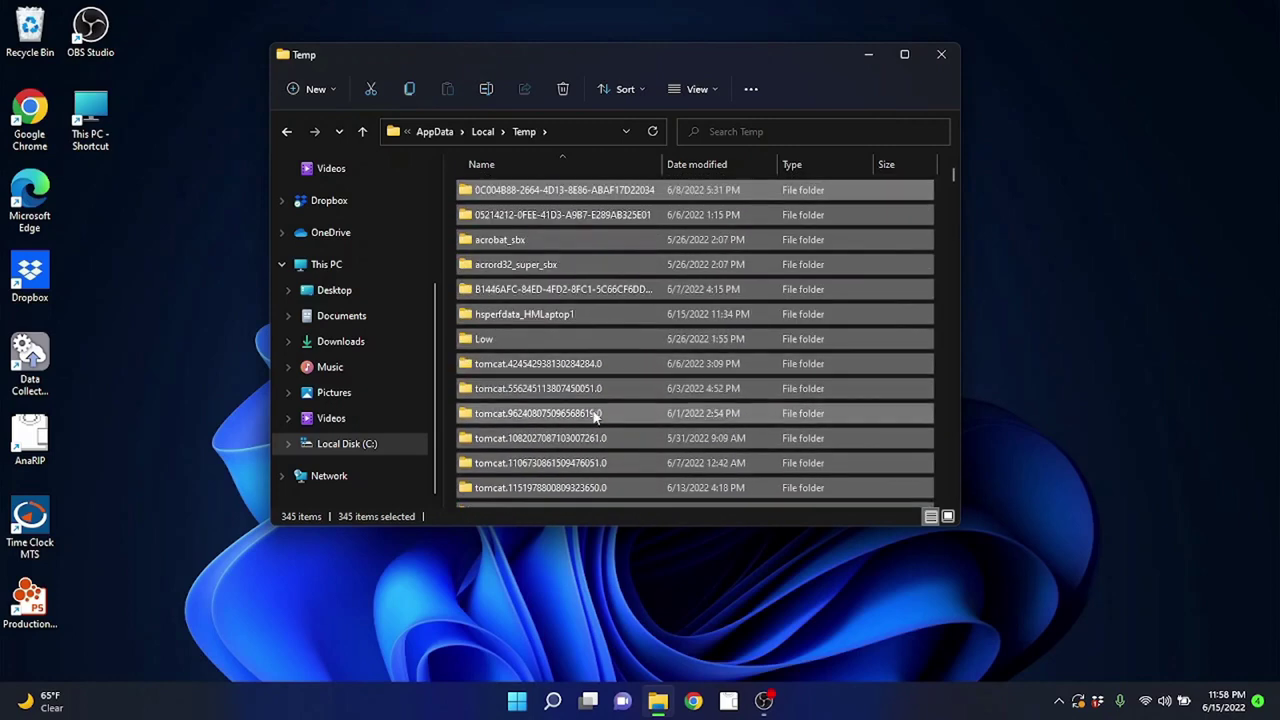
right_click(562, 316)
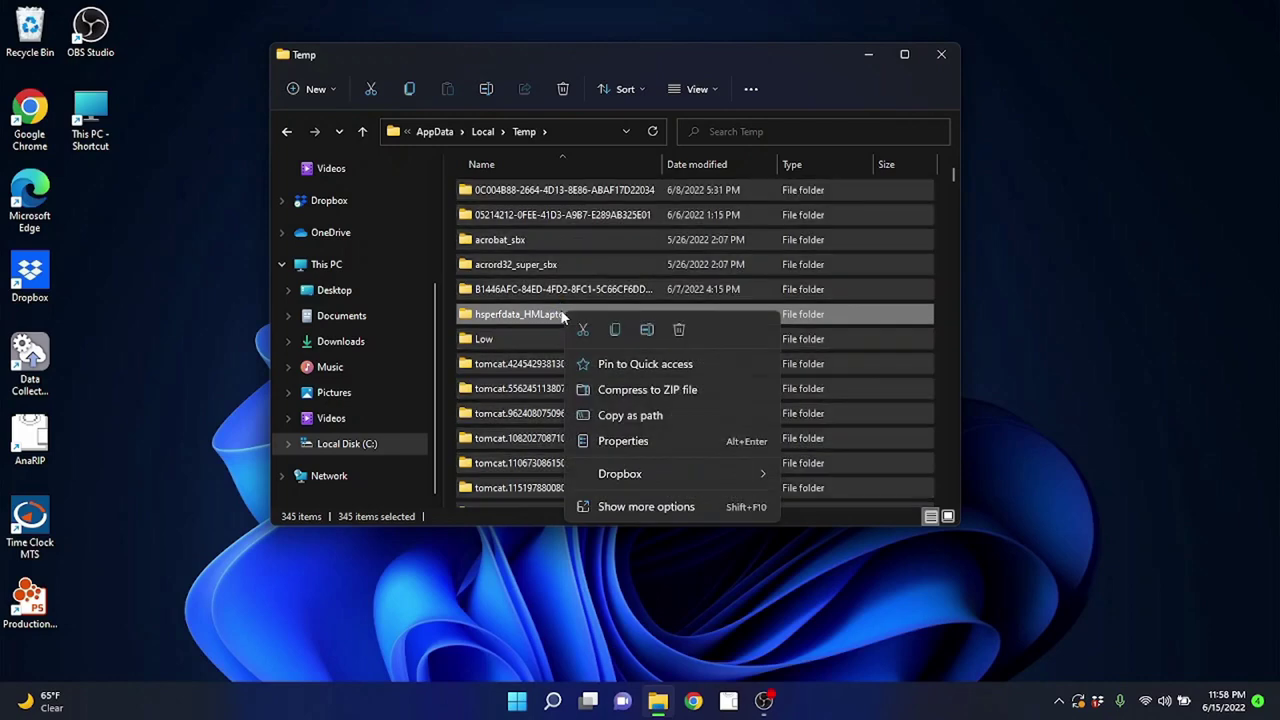
left_click(679, 331)
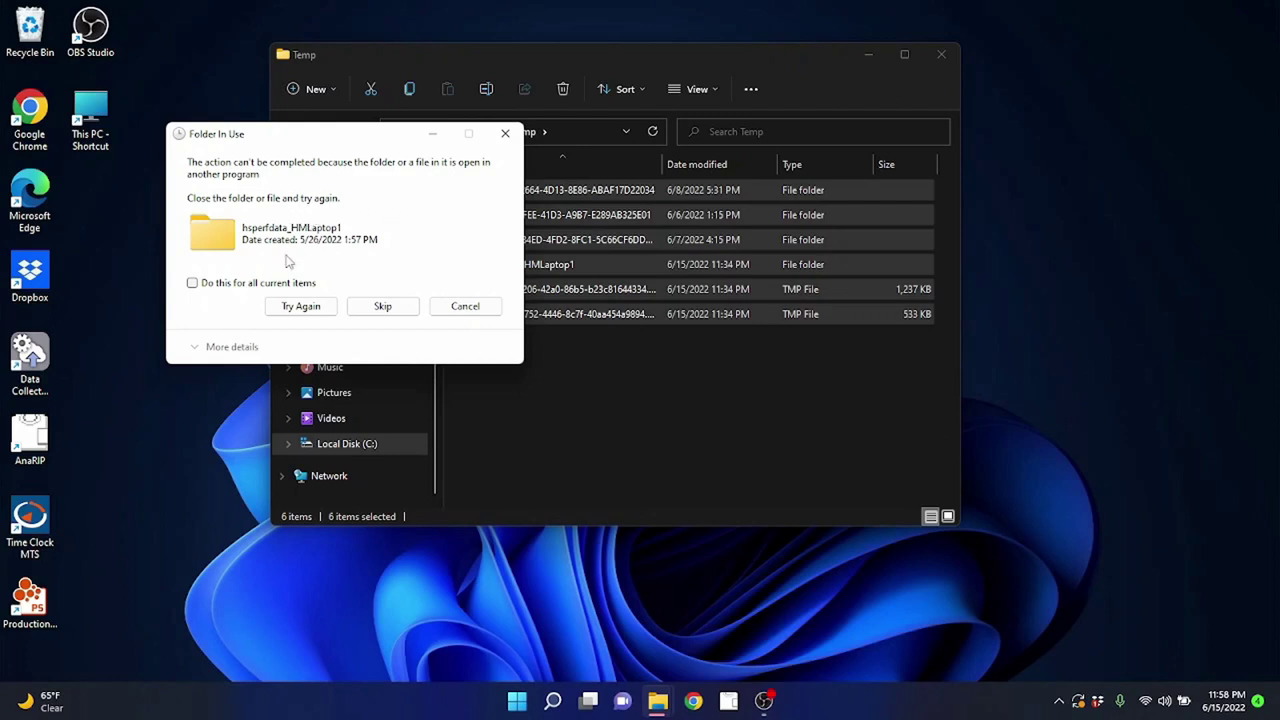
Skip the in-use hsperfdata_HMLaptop1 folder, and skip all remaining in-use files during the deletion.
left_click(382, 310)
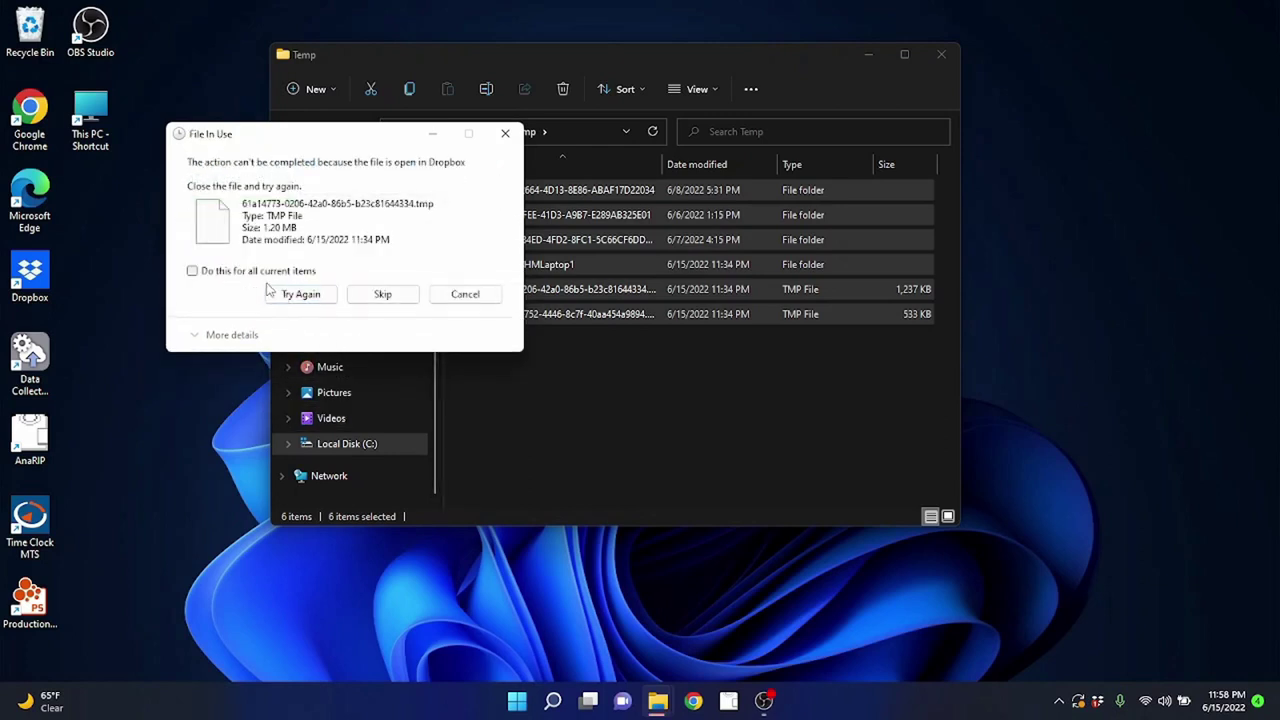
left_click(192, 271)
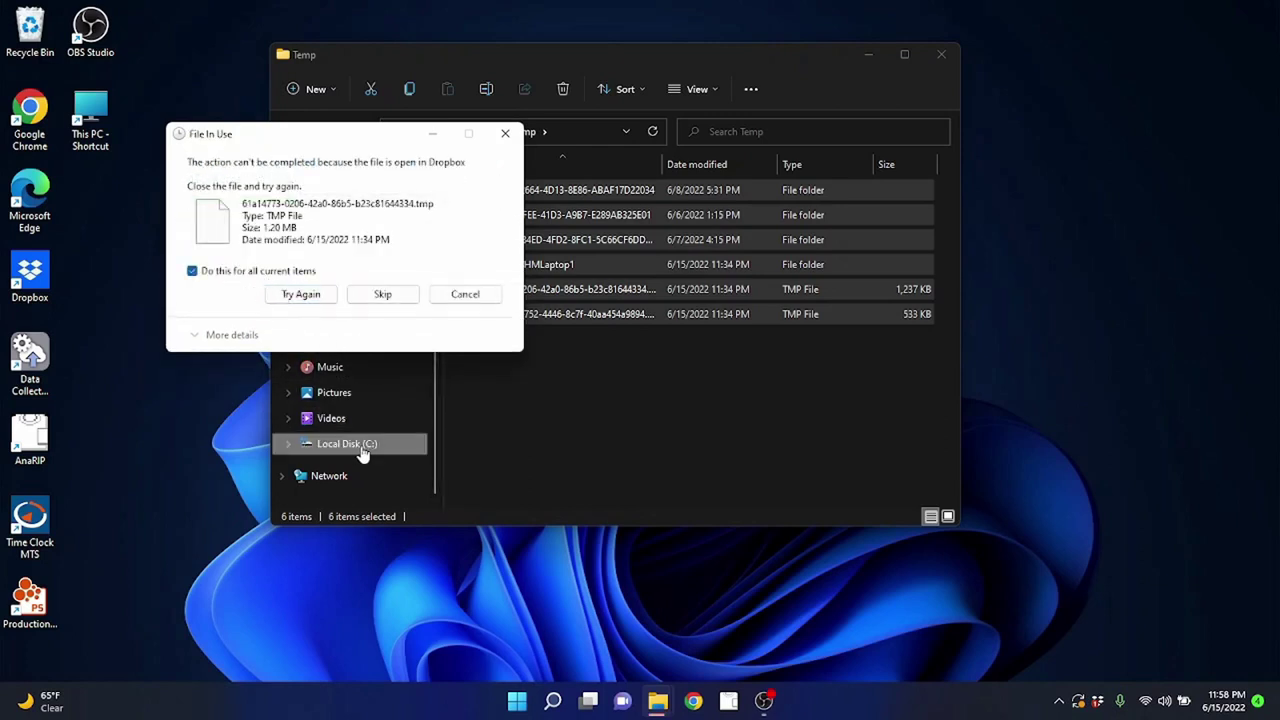
left_click(382, 296)
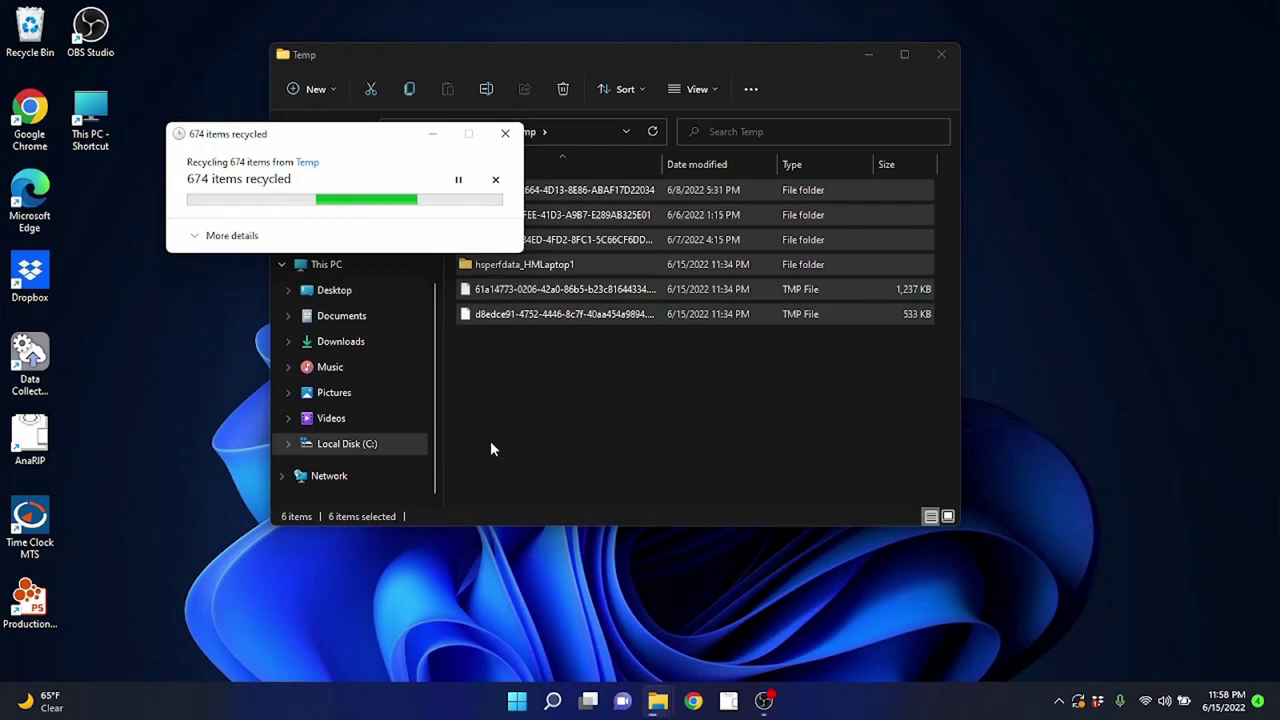
Clear the selection in Temp, go back to Local Disk (C:) and close File Explorer.
left_click(604, 410)
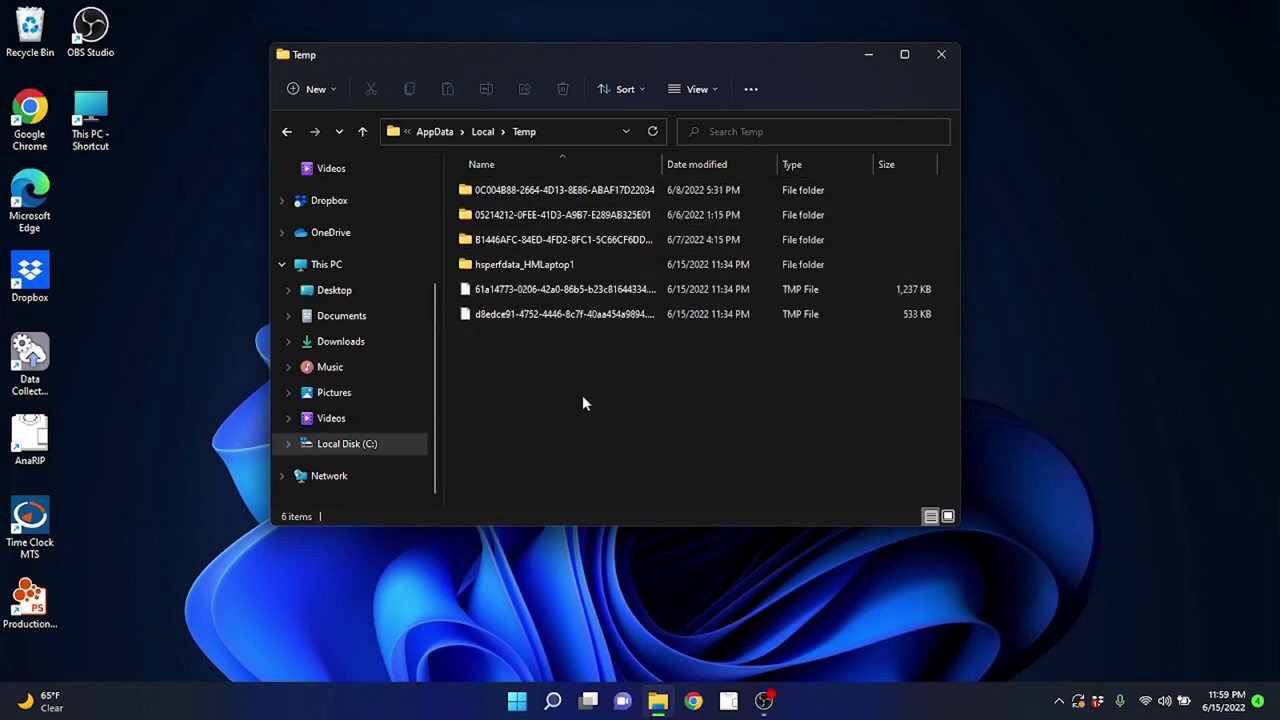
left_click(383, 448)
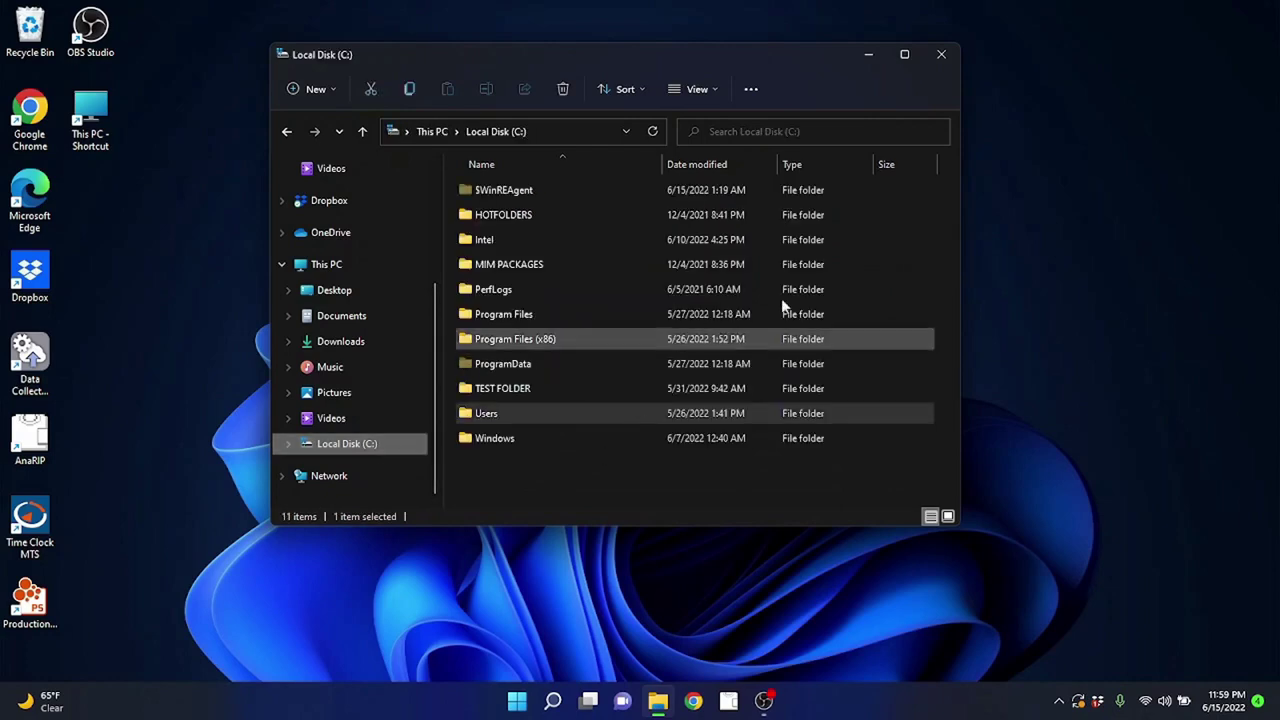
left_click(937, 55)
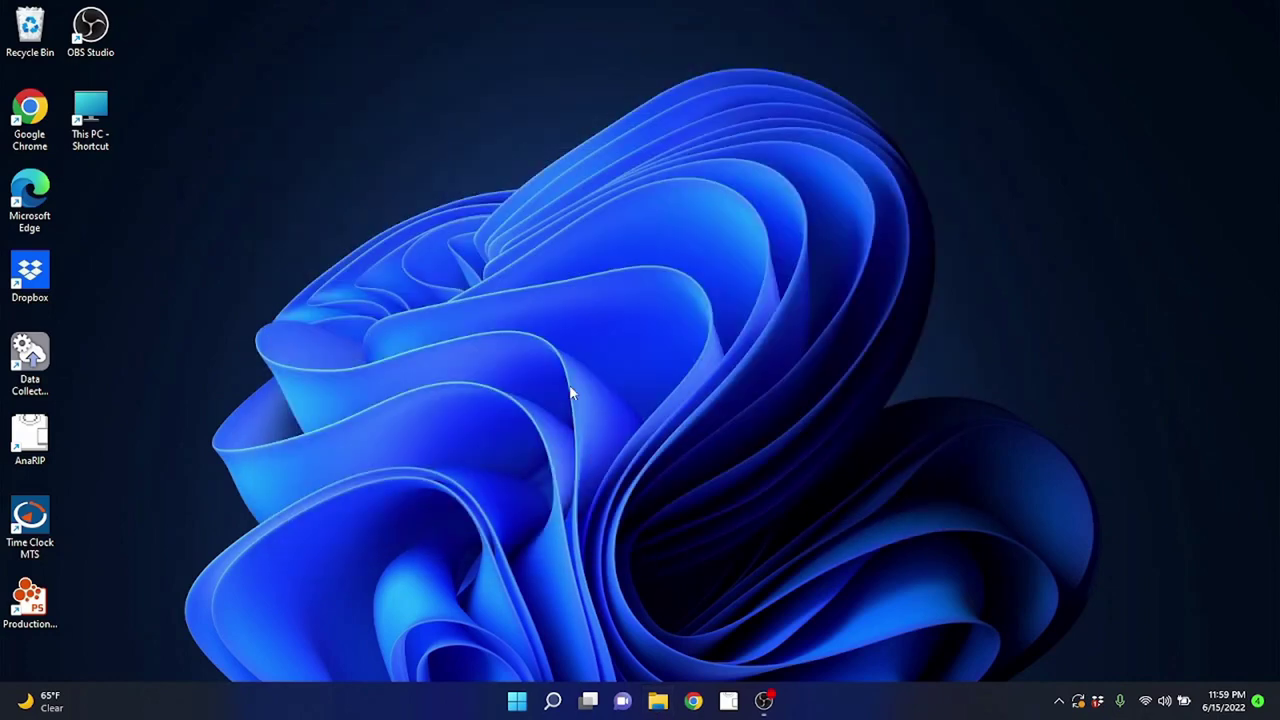
Switch to Google Chrome and check the Default browser page in its settings.
double_click(50, 126)
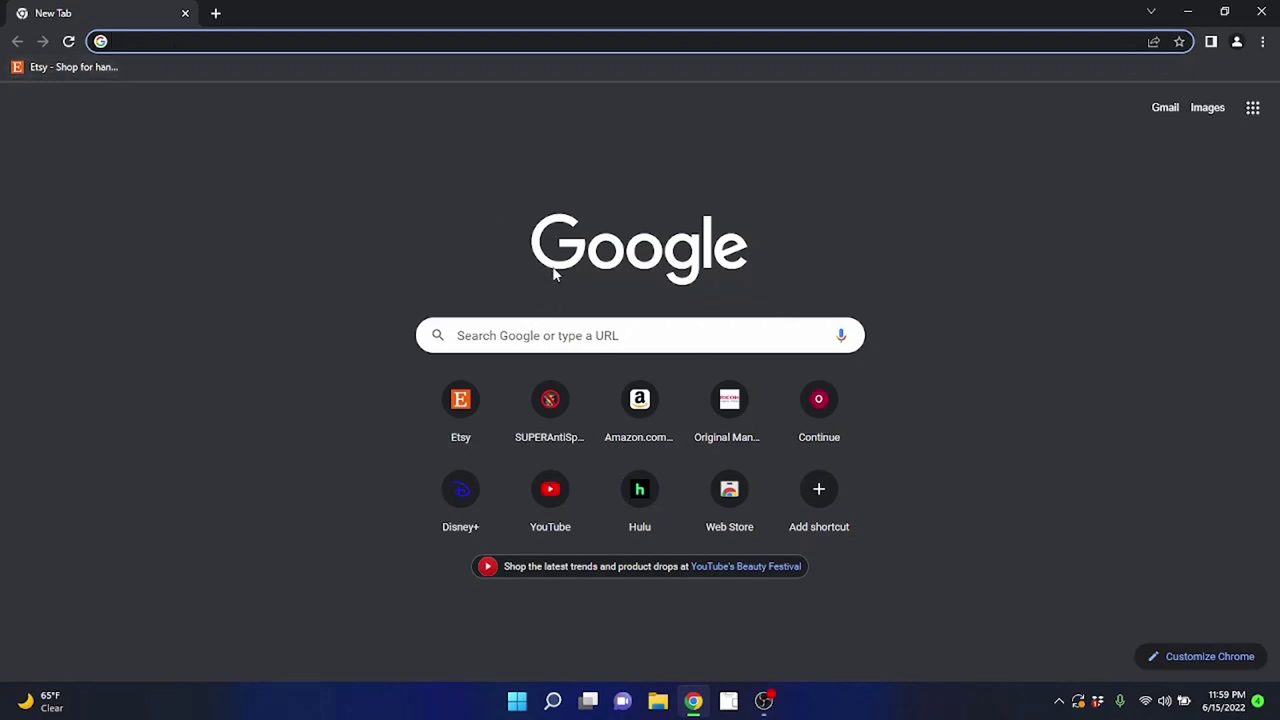
left_click(1262, 42)
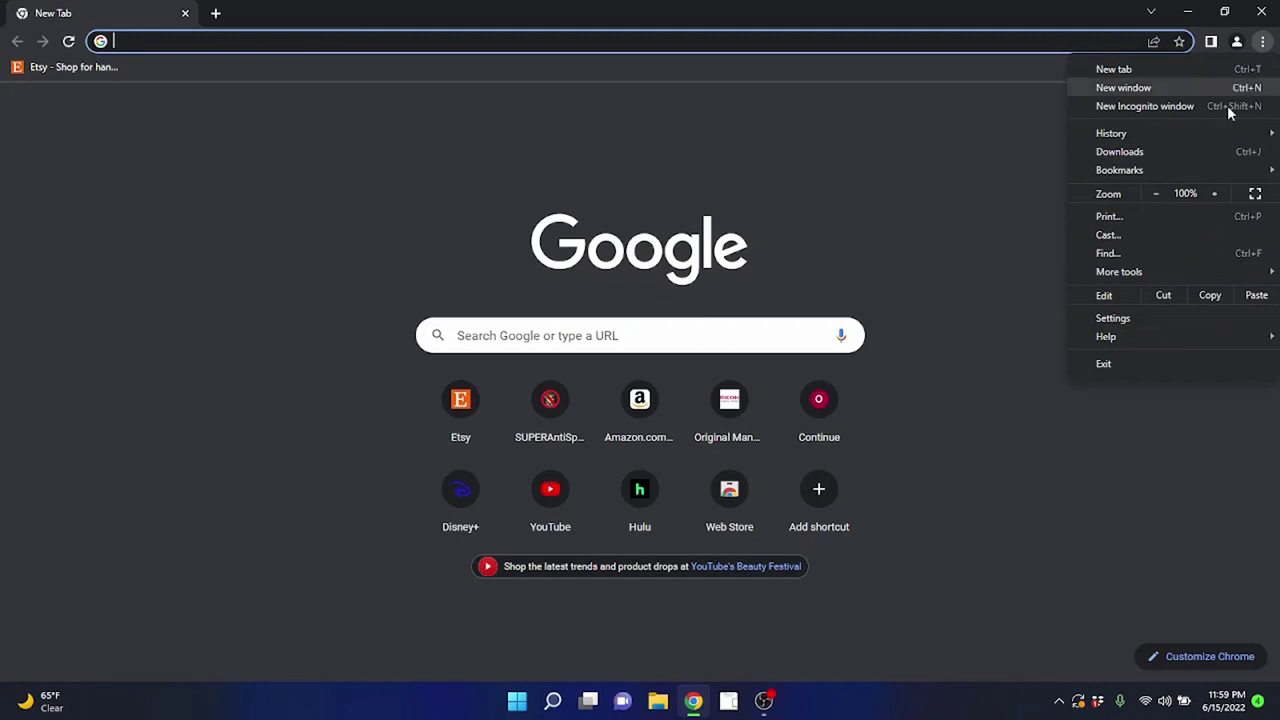
left_click(1148, 318)
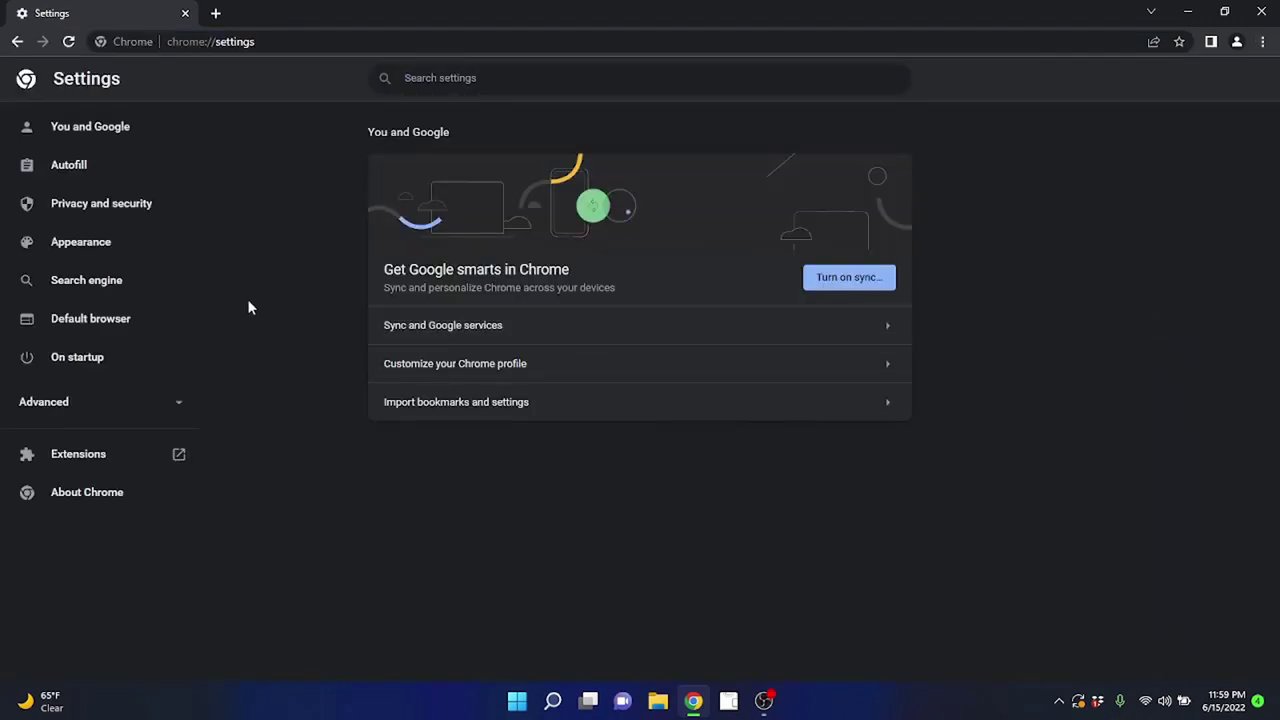
left_click(65, 320)
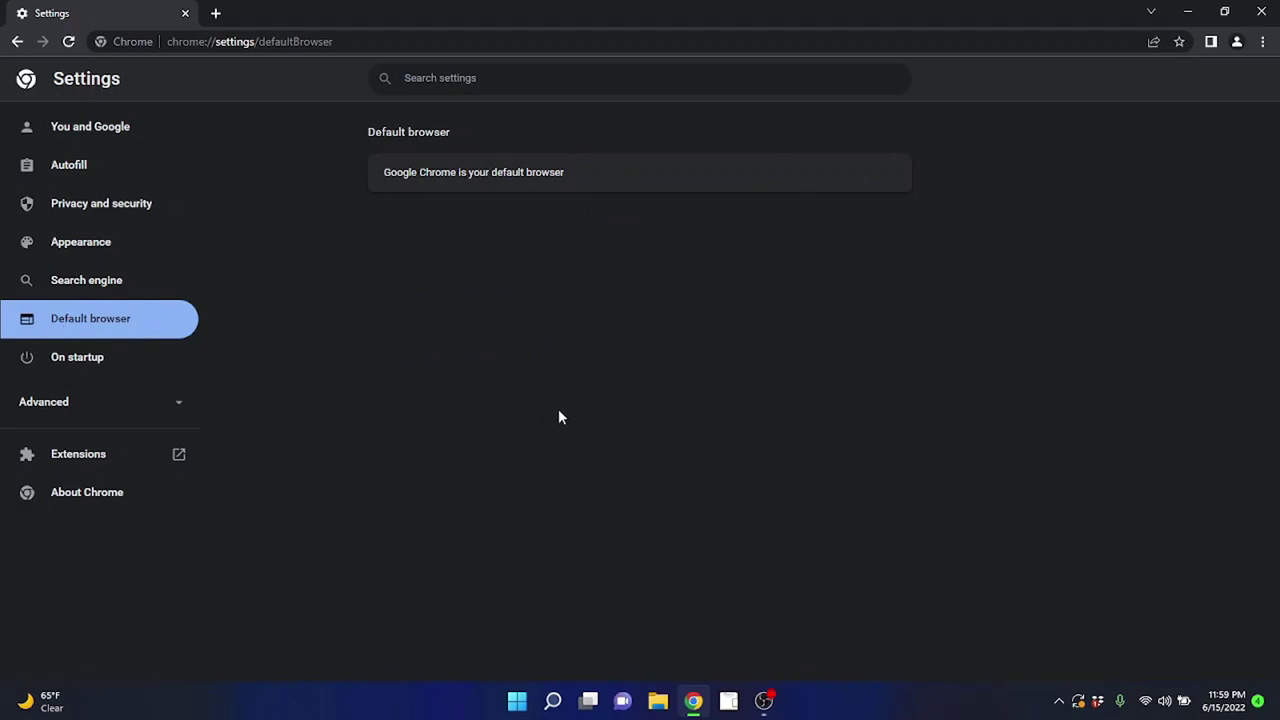
Review the search engines, site search and inactive shortcuts in Chrome's search engine management settings, and close Chrome.
left_click(108, 284)
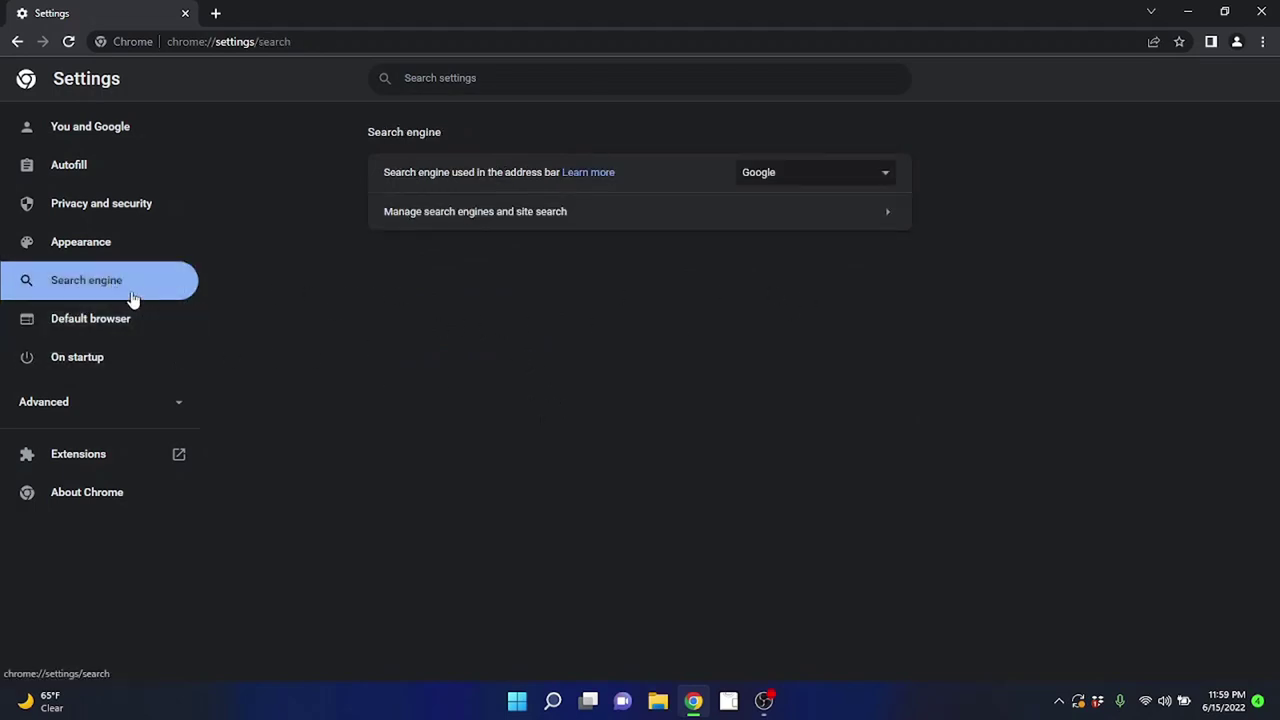
left_click(652, 215)
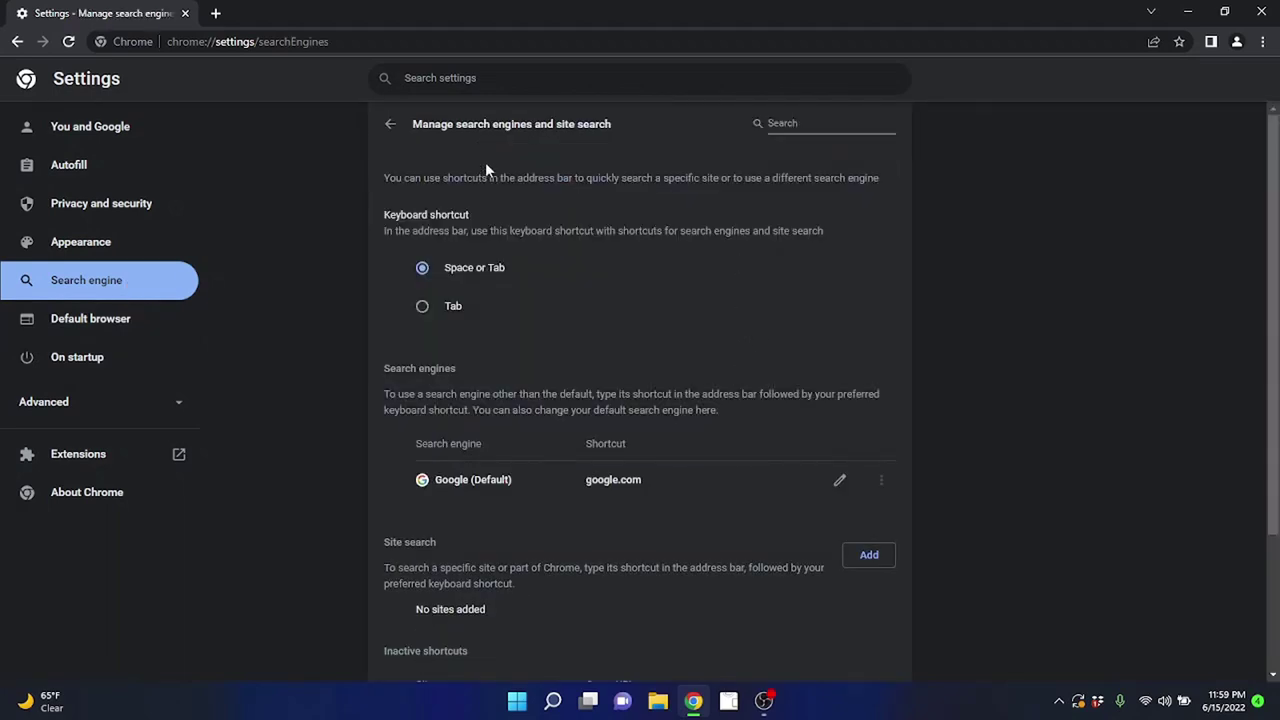
scroll(660, 289, "down", 2)
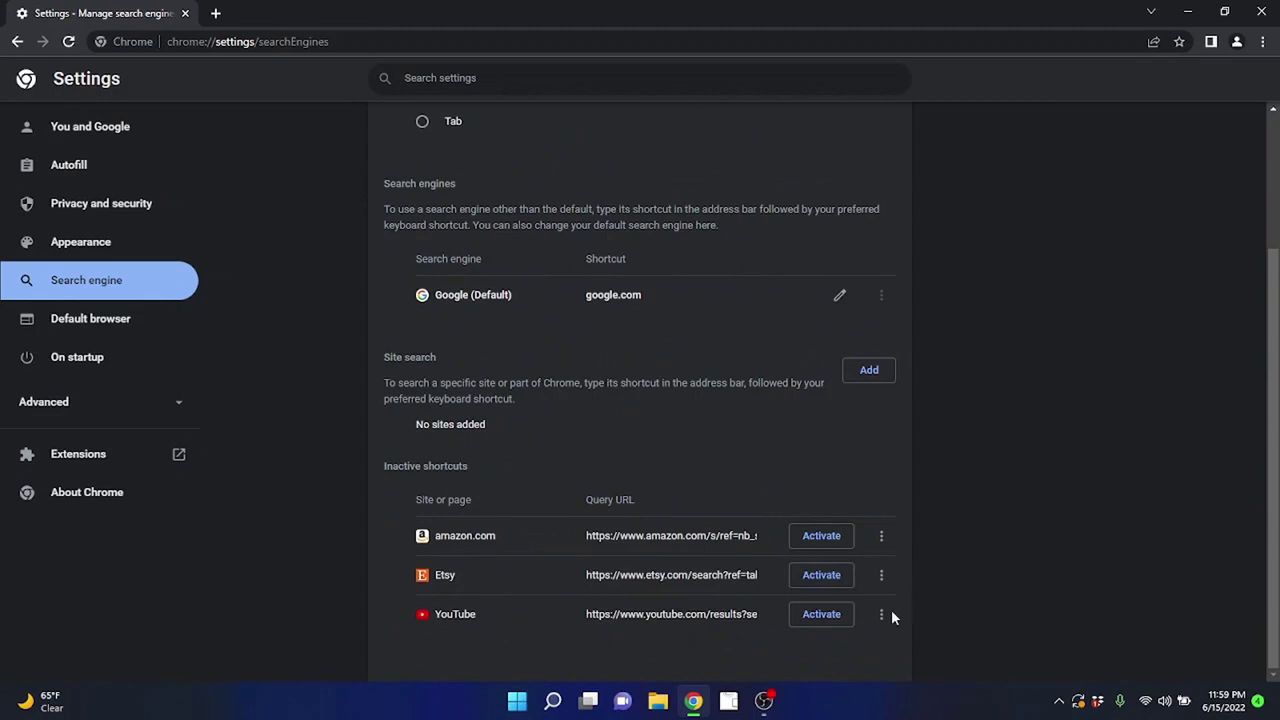
scroll(652, 454, "up", 1)
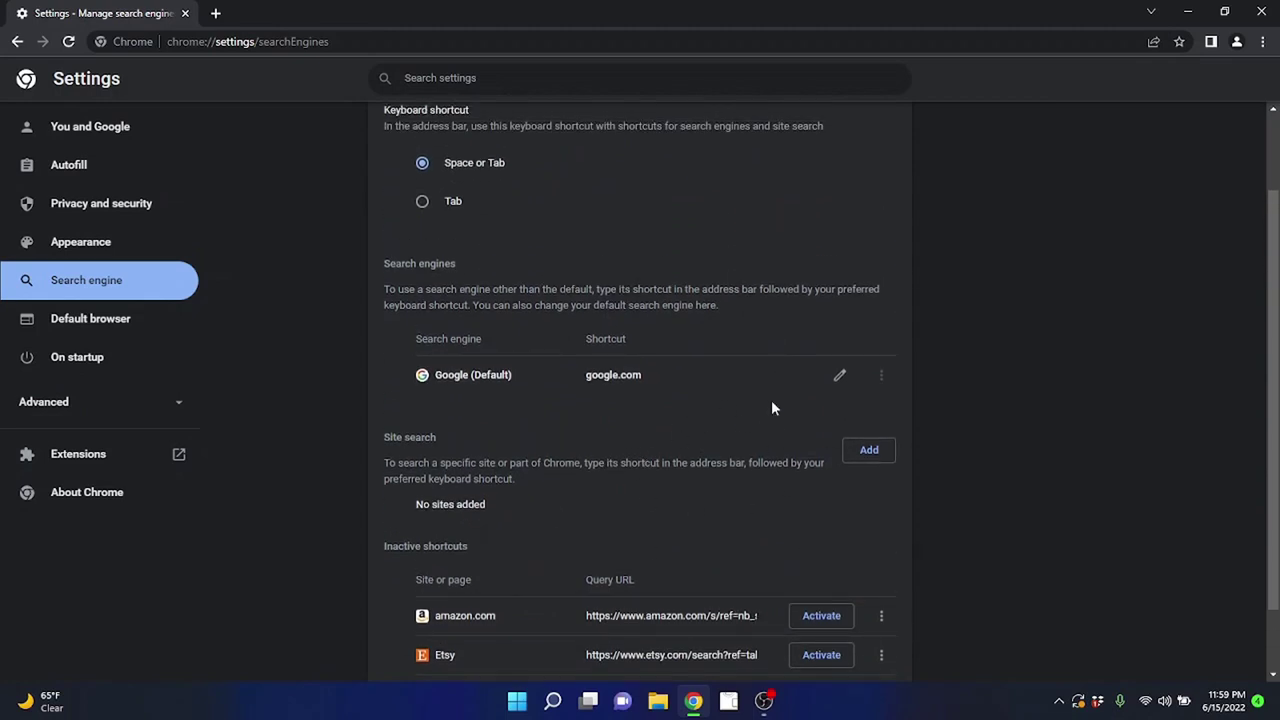
scroll(748, 454, "up", 1)
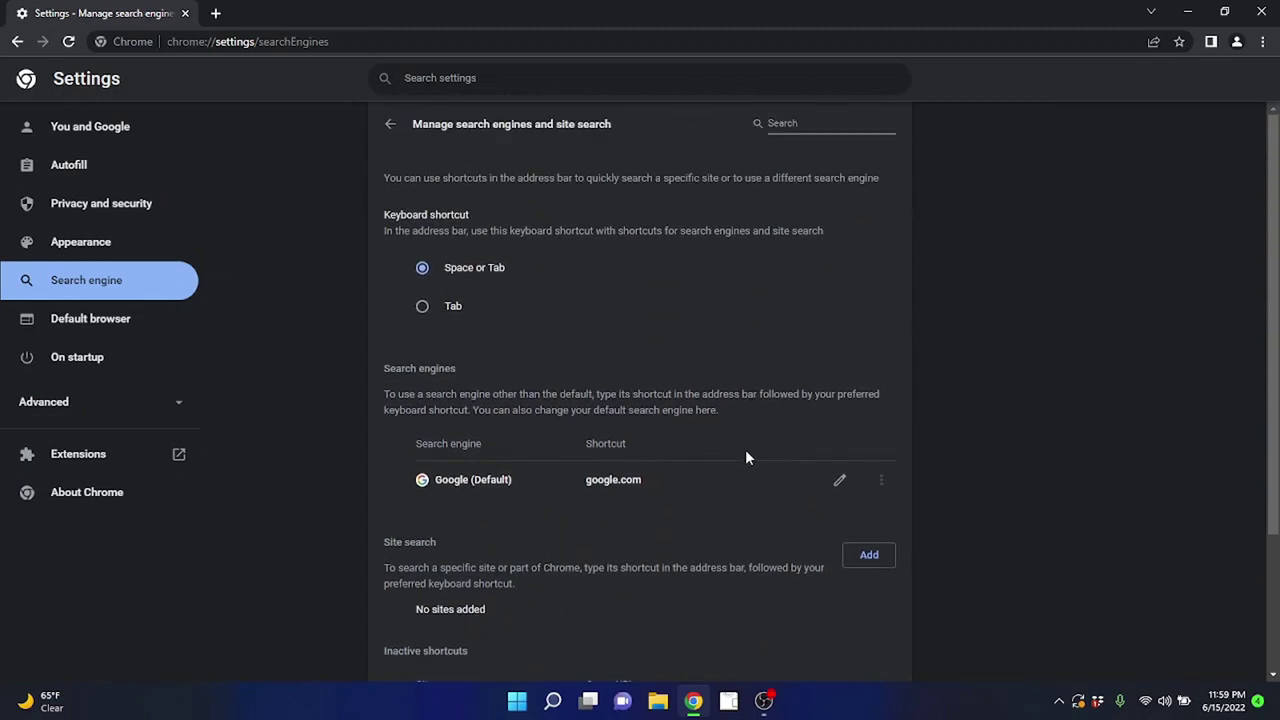
scroll(746, 455, "down", 2)
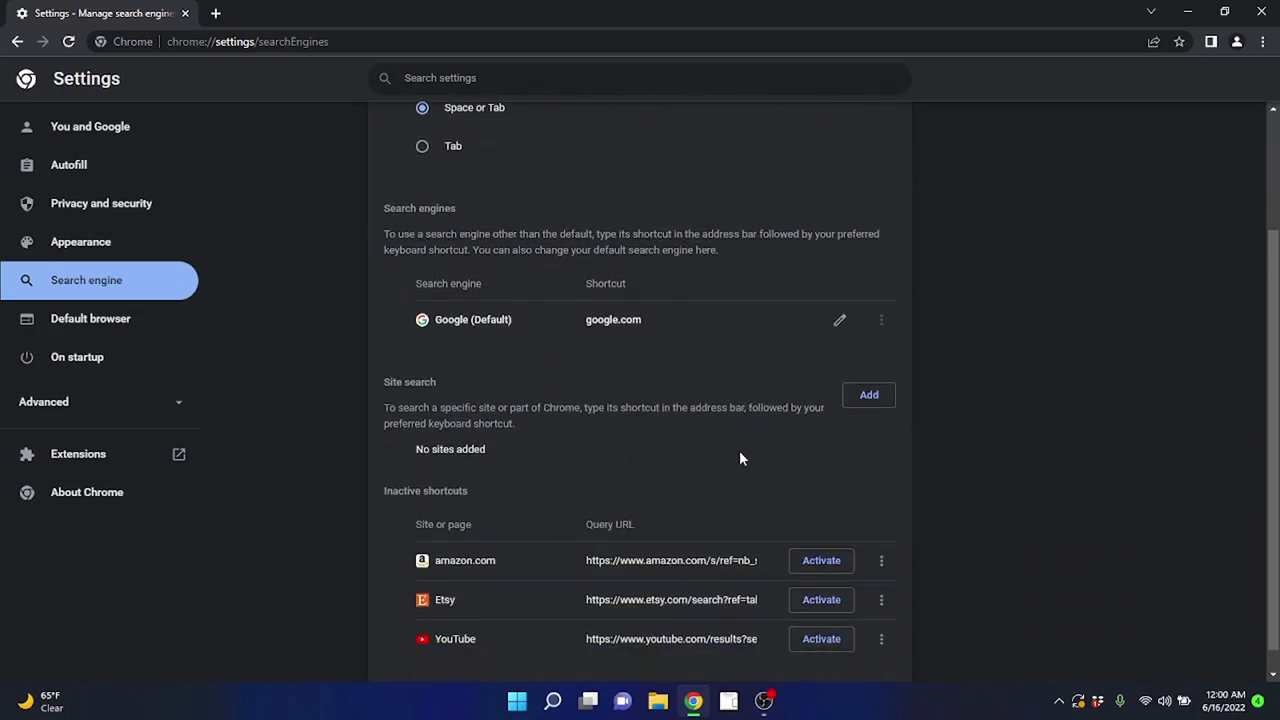
scroll(737, 455, "up", 1)
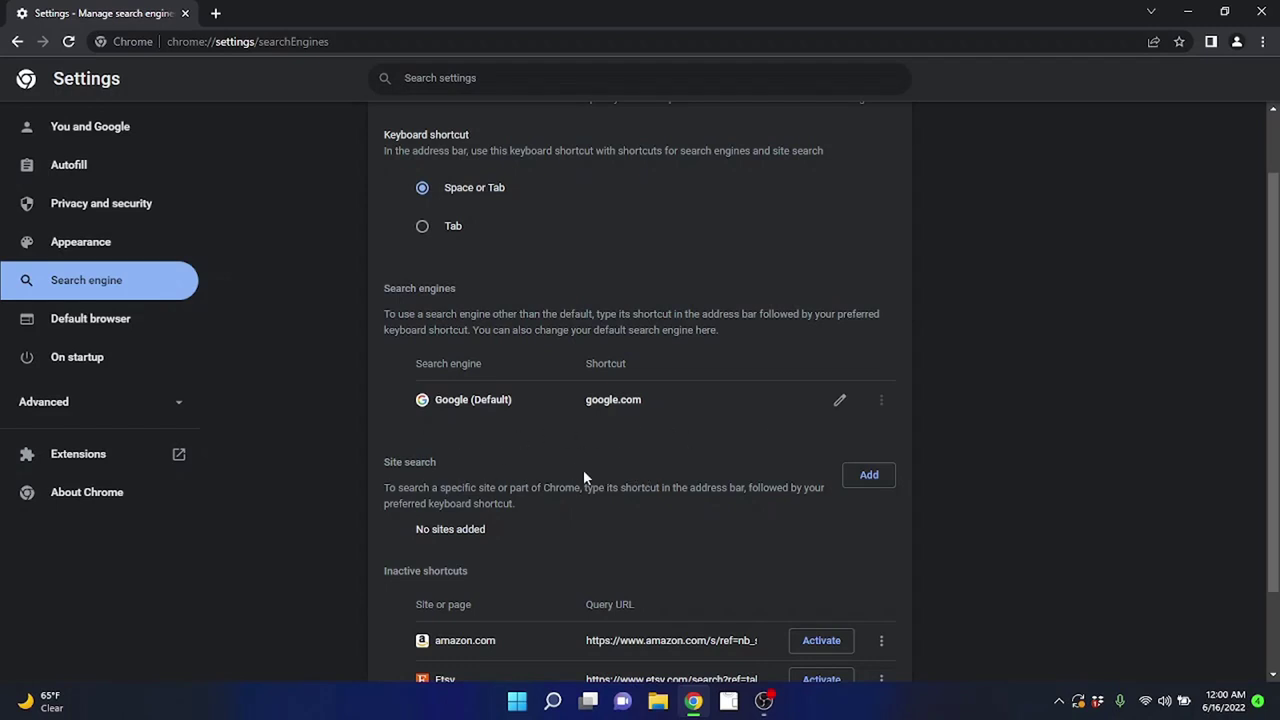
scroll(640, 478, "up", 2)
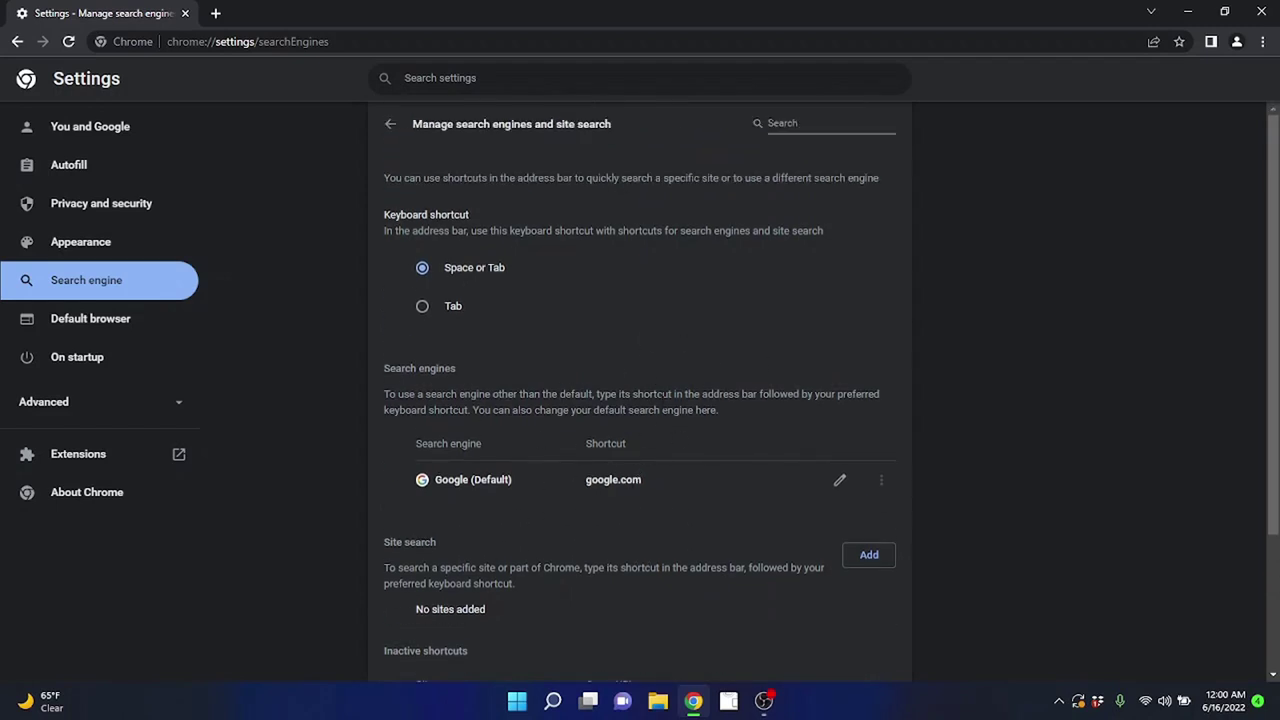
left_click(1261, 12)
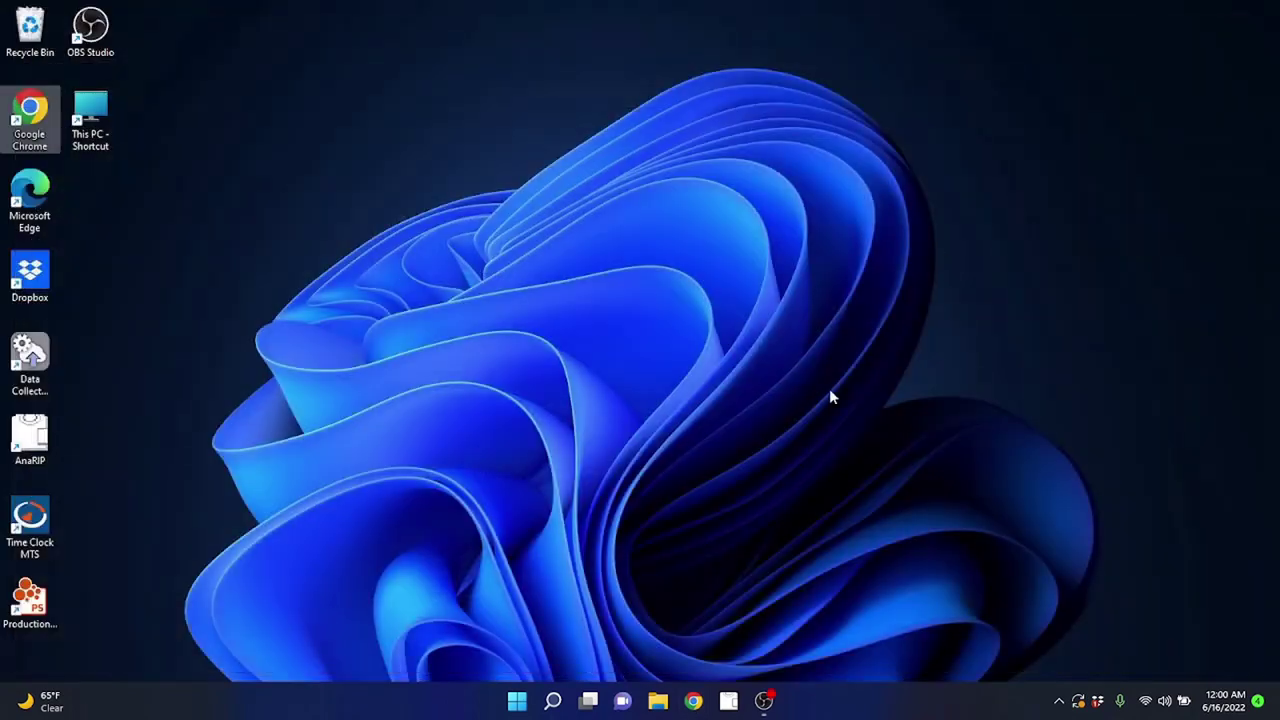
left_click(689, 524)
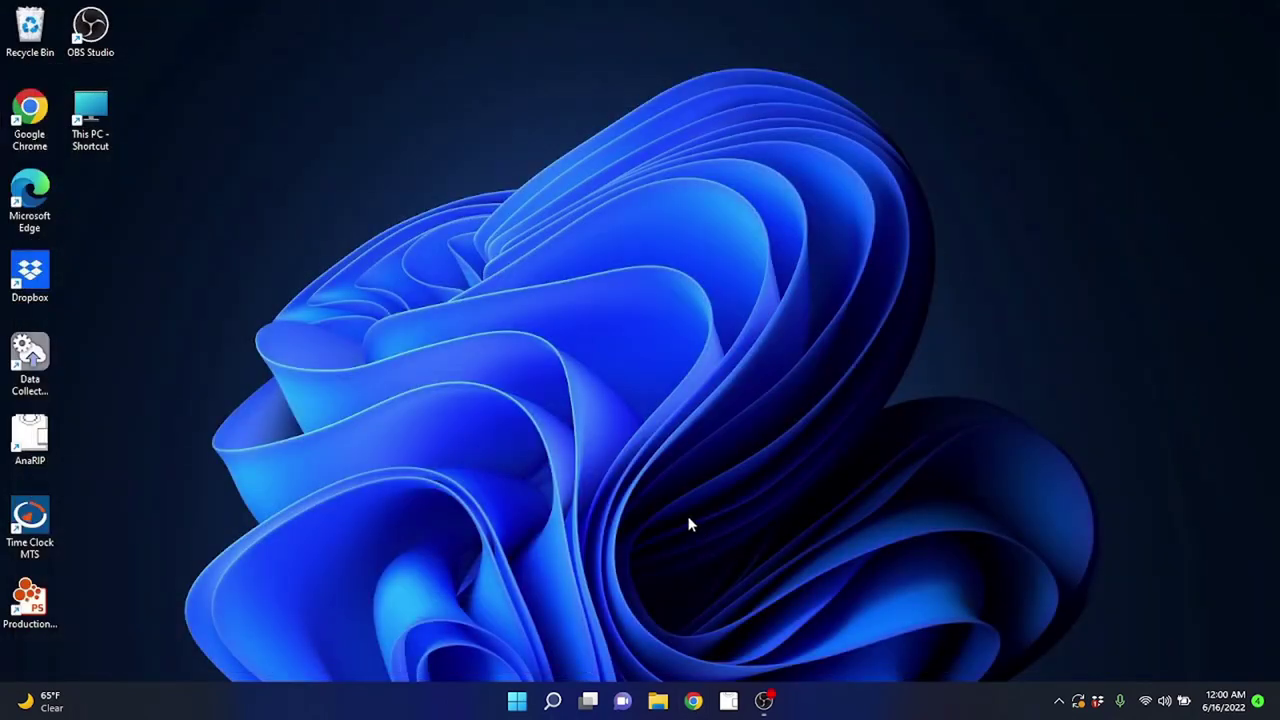
Open Apps & features, review the list of installed apps for unwanted programs, and close Settings.
right_click(518, 702)
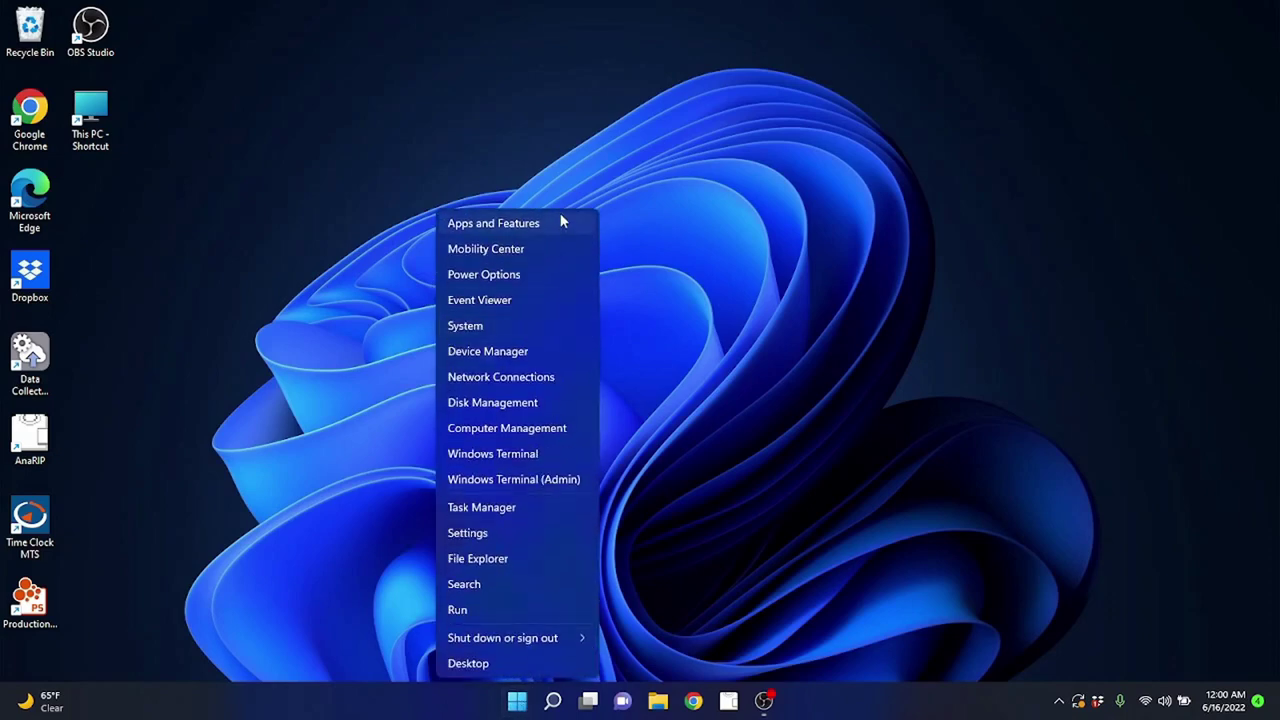
left_click(556, 226)
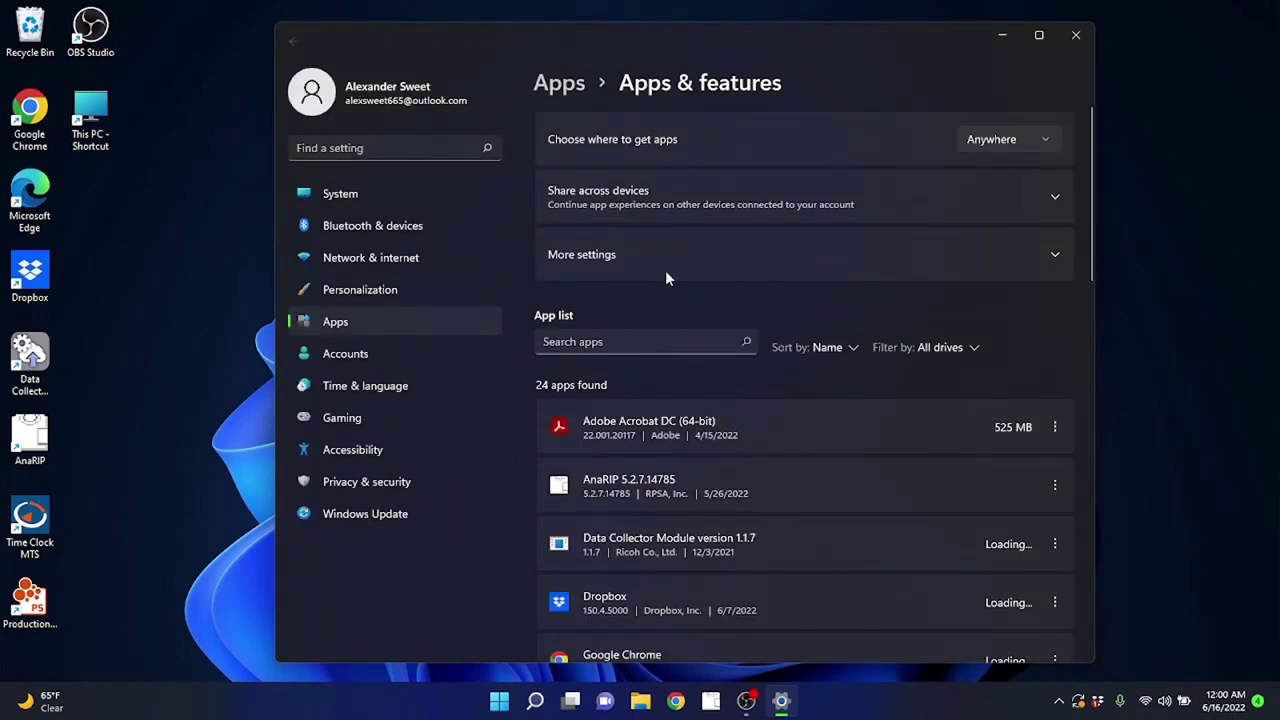
scroll(883, 408, "down", 13)
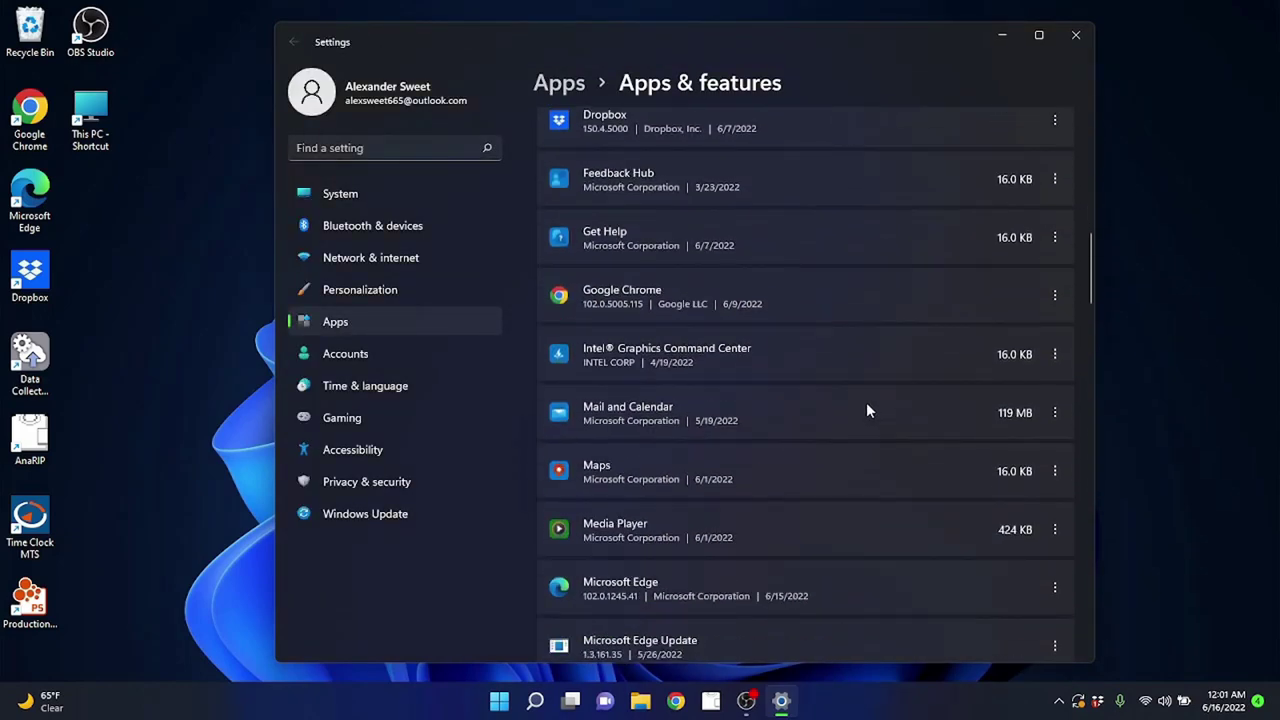
scroll(862, 408, "down", 15)
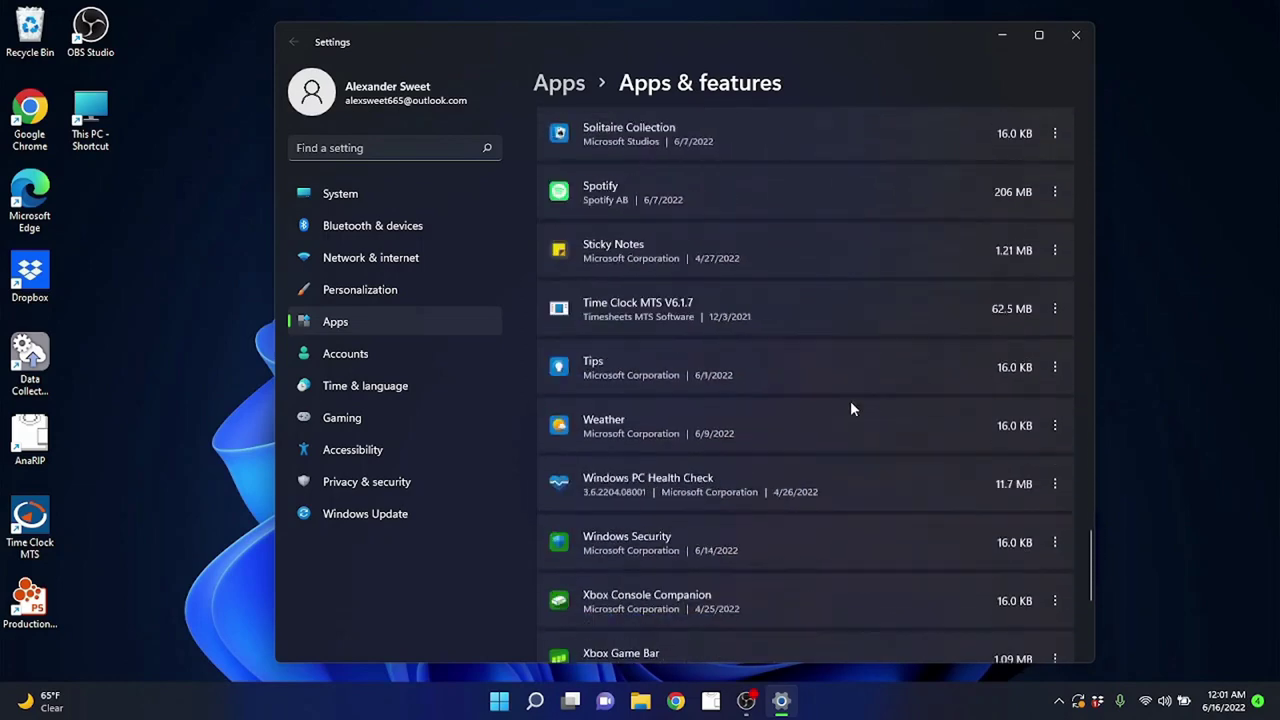
scroll(855, 408, "up", 5)
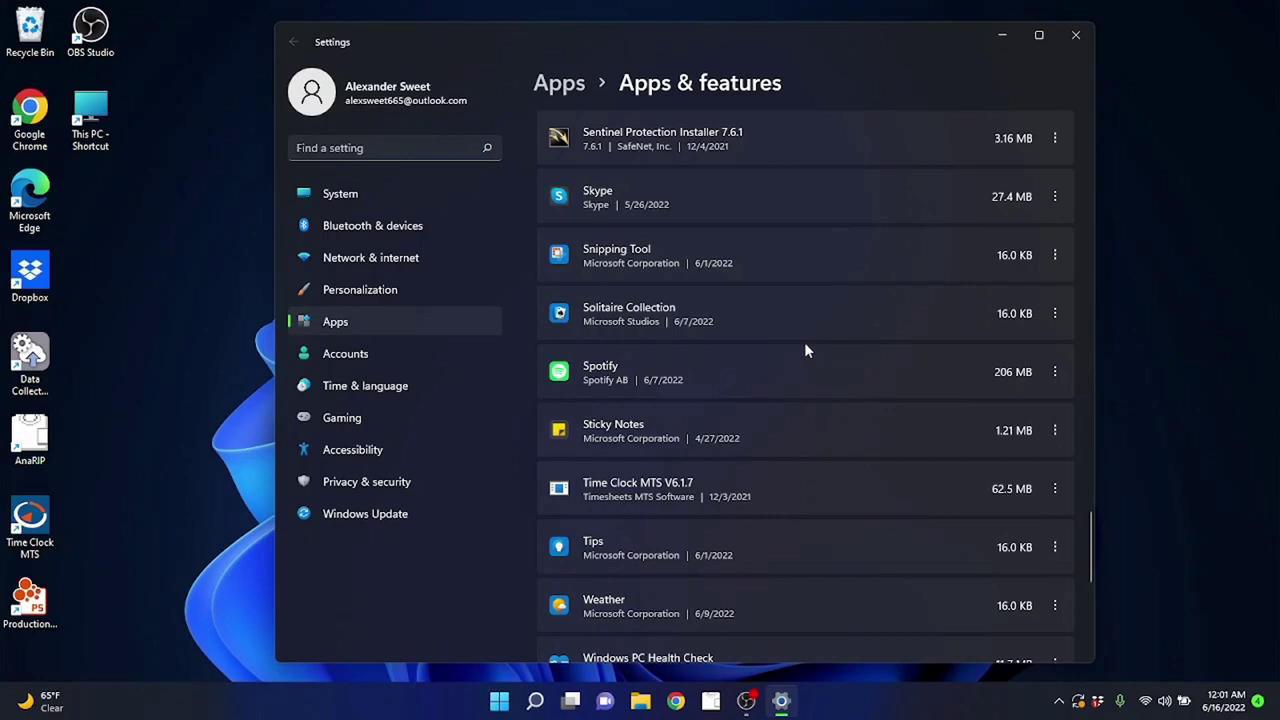
scroll(840, 372, "up", 7)
scroll(848, 372, "up", 12)
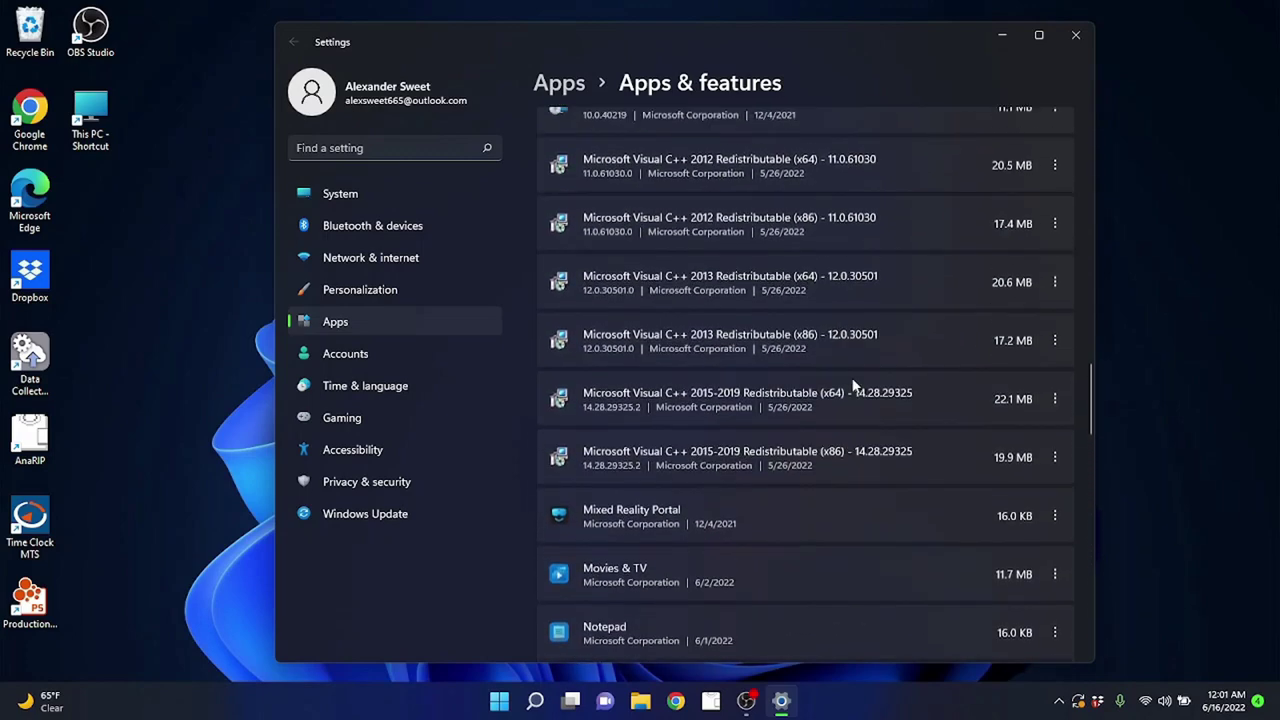
scroll(852, 380, "up", 5)
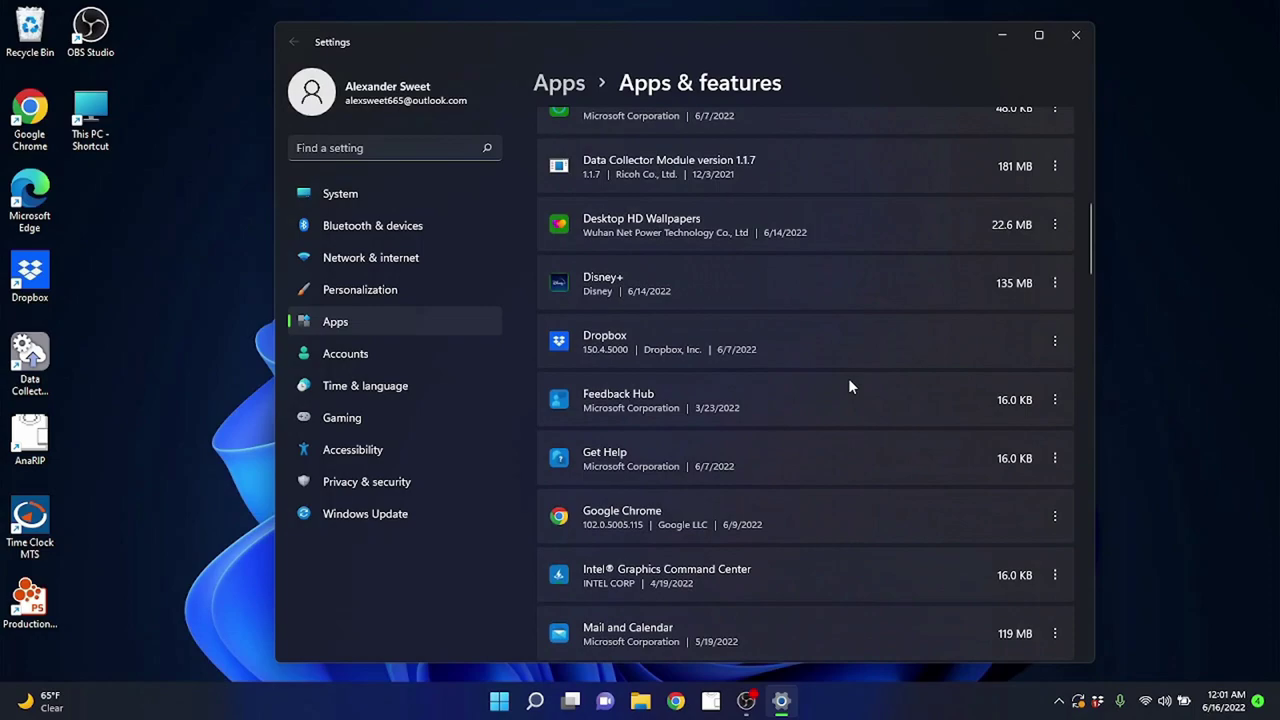
scroll(848, 380, "down", 15)
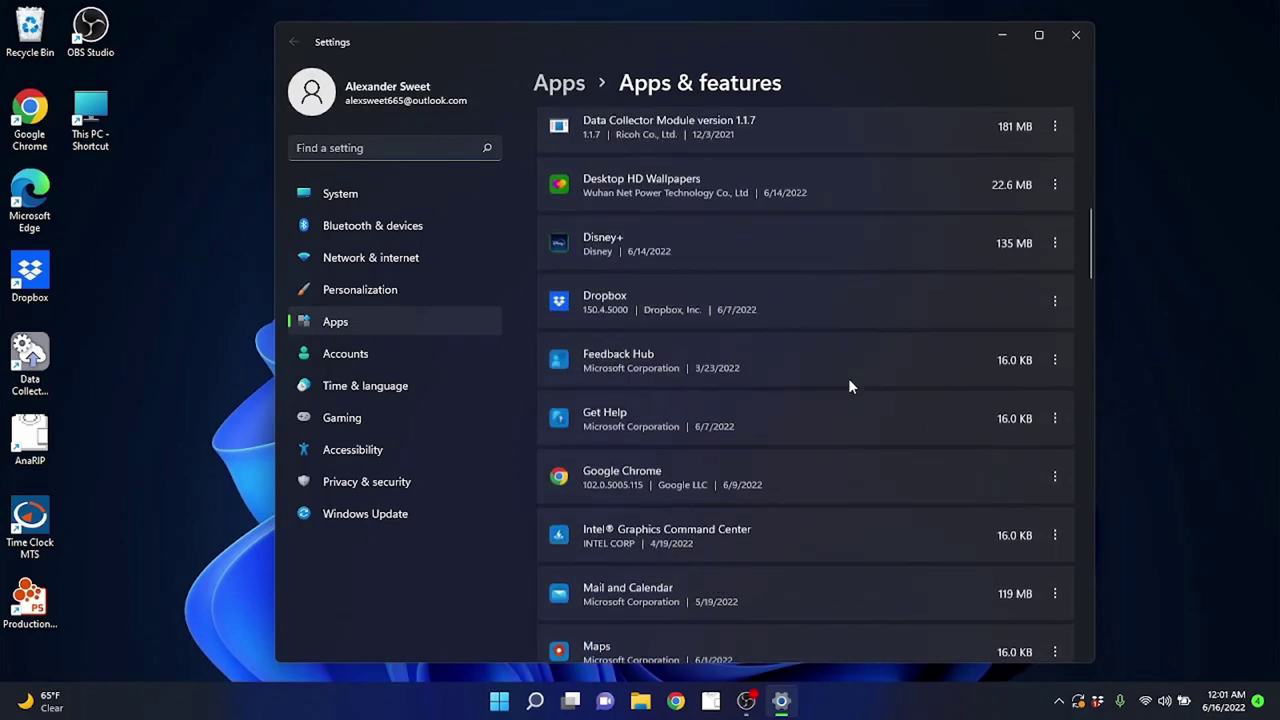
scroll(846, 374, "down", 5)
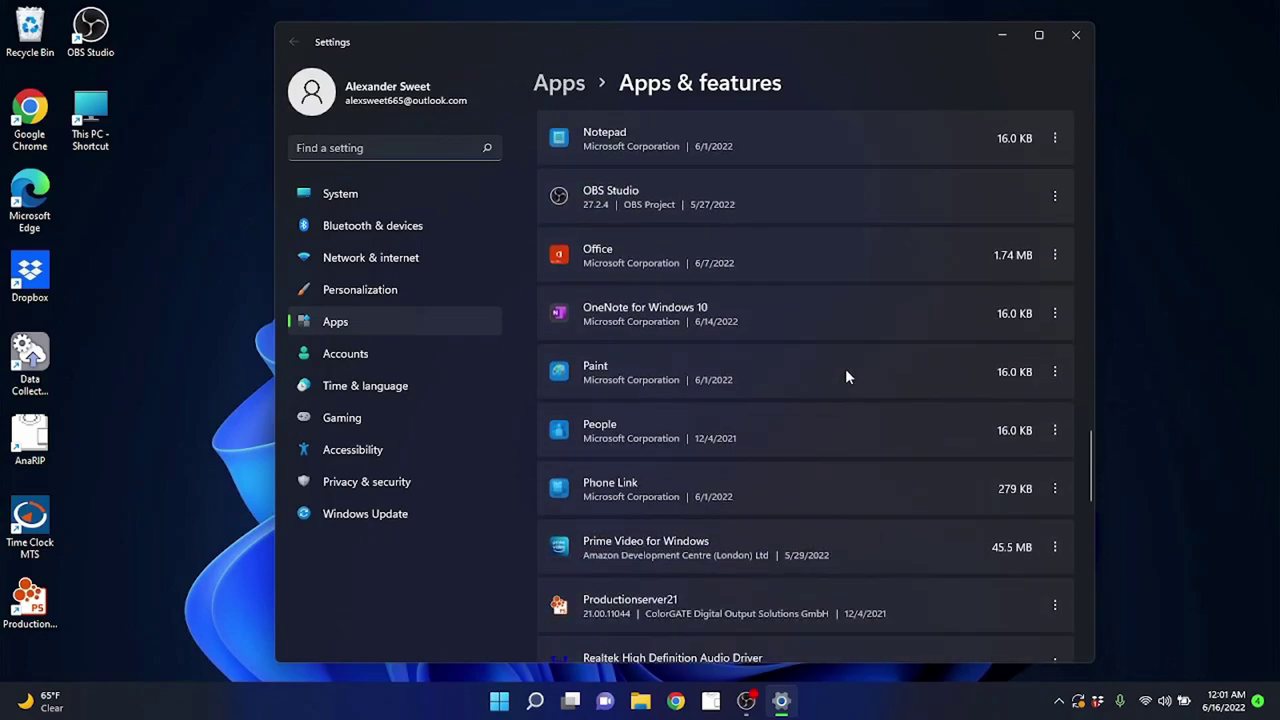
scroll(846, 374, "up", 8)
left_click(1077, 38)
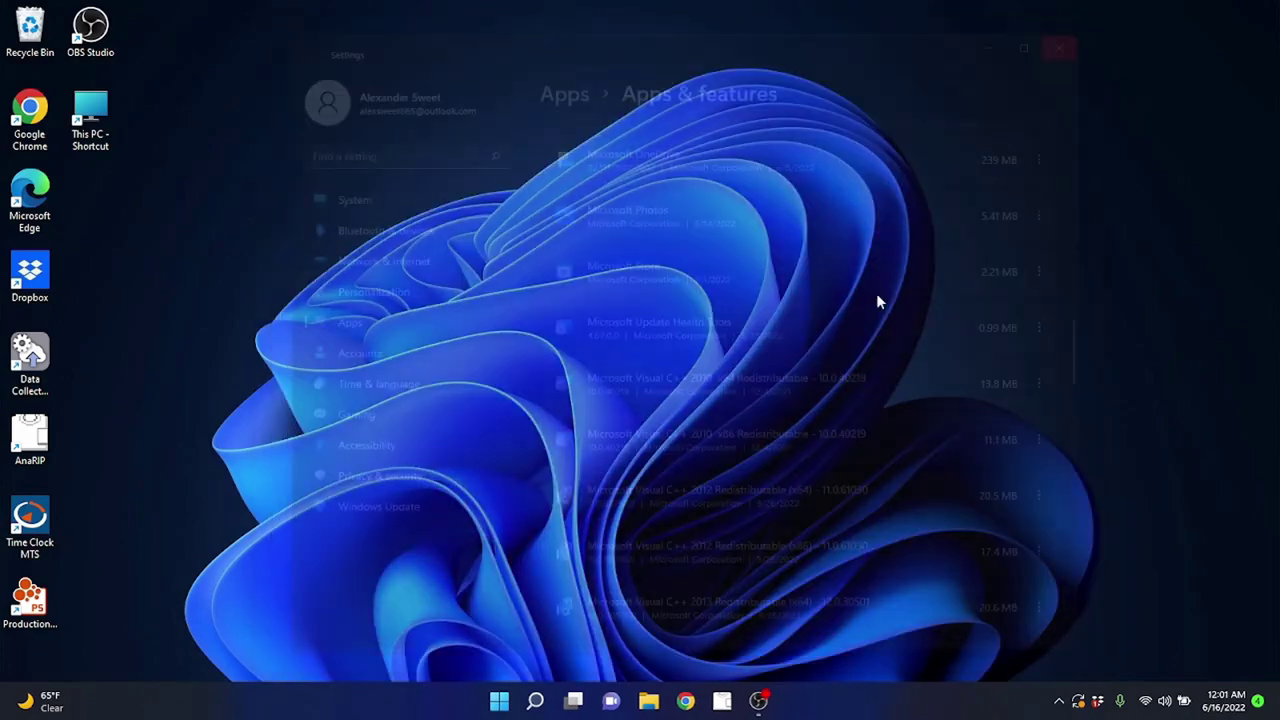
Switch to Google Chrome and open adobe.com.
left_click(693, 700)
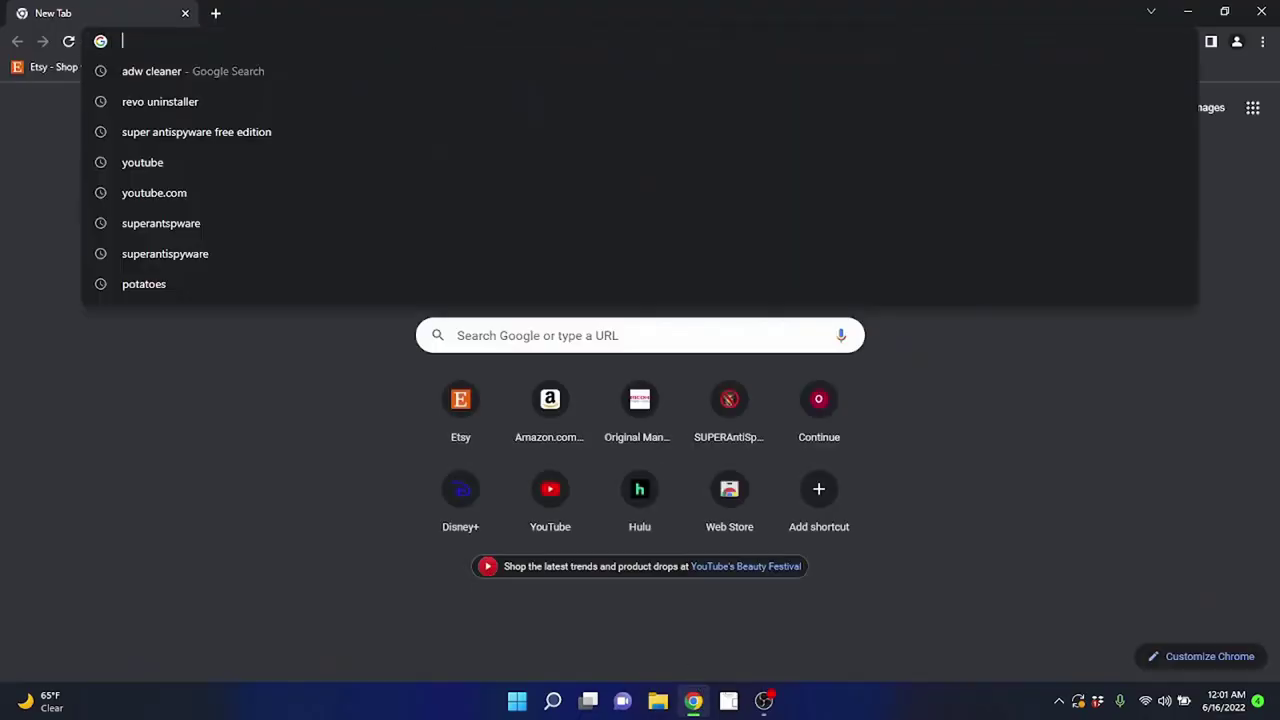
type("adobe.com")
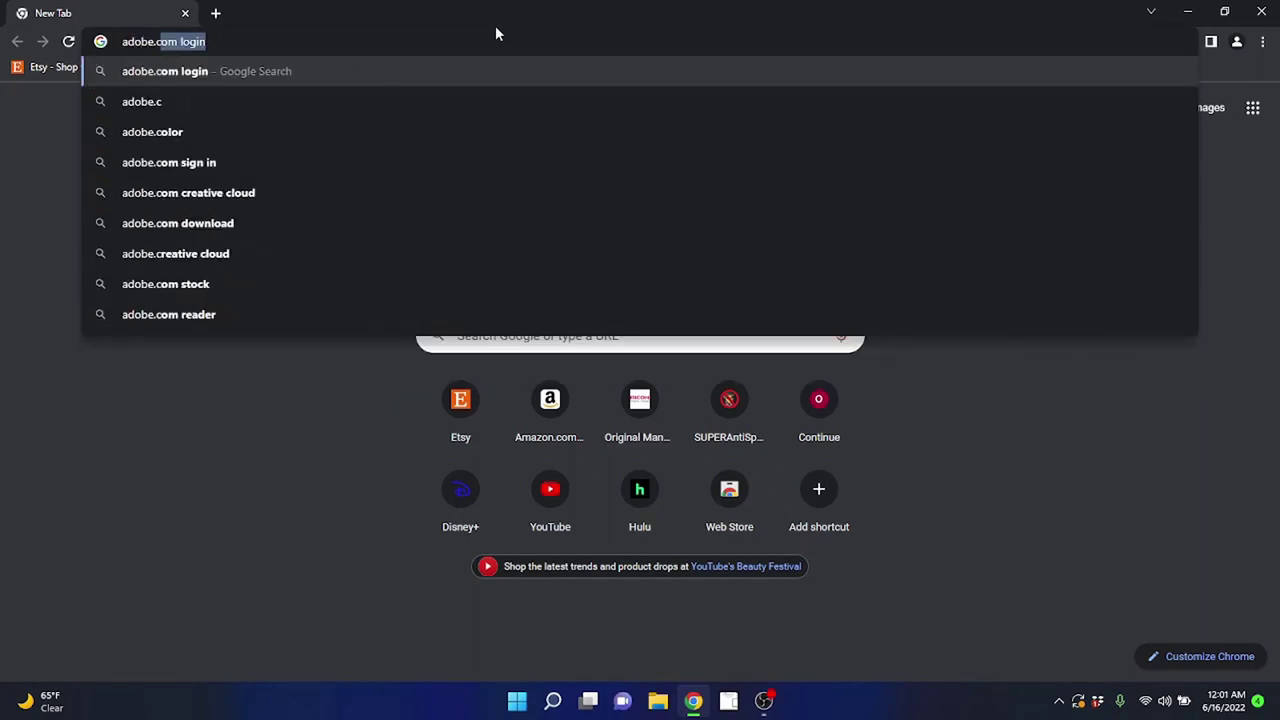
key("Return")
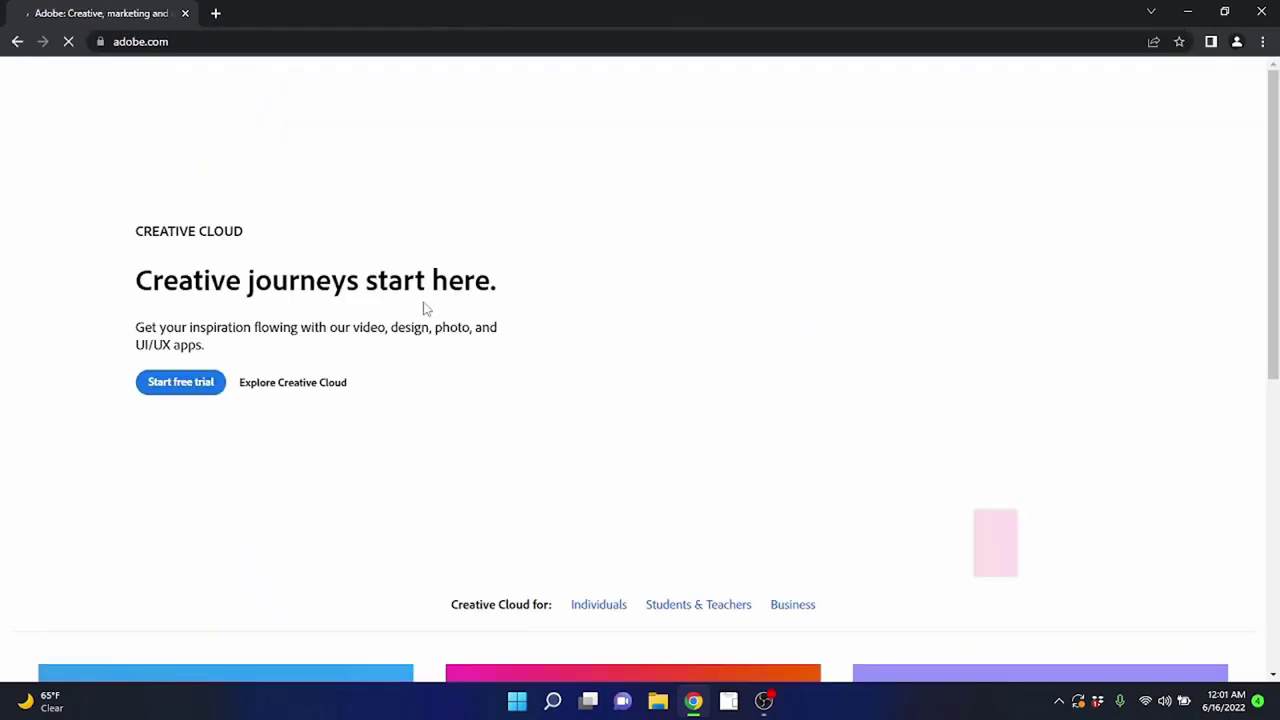
Open the Adobe Acrobat Reader page from the featured downloads in the Adobe home page's footer.
scroll(702, 337, "down", 4)
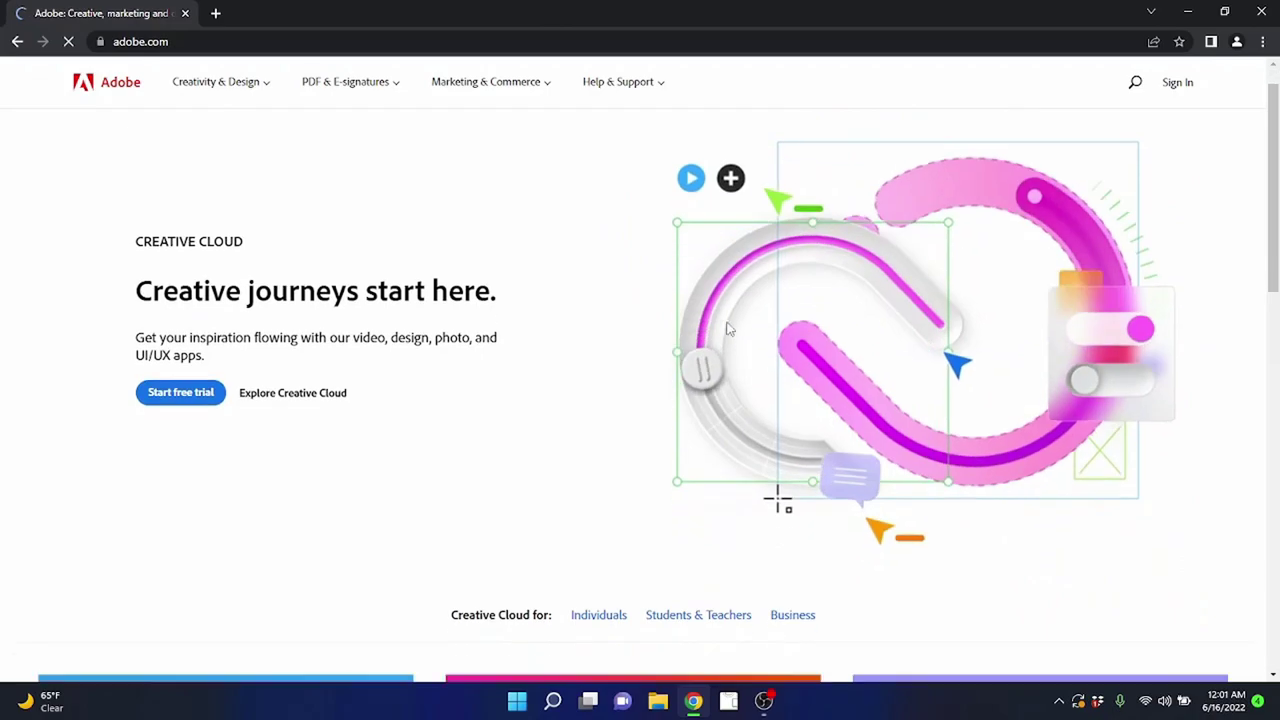
scroll(702, 337, "down", 5)
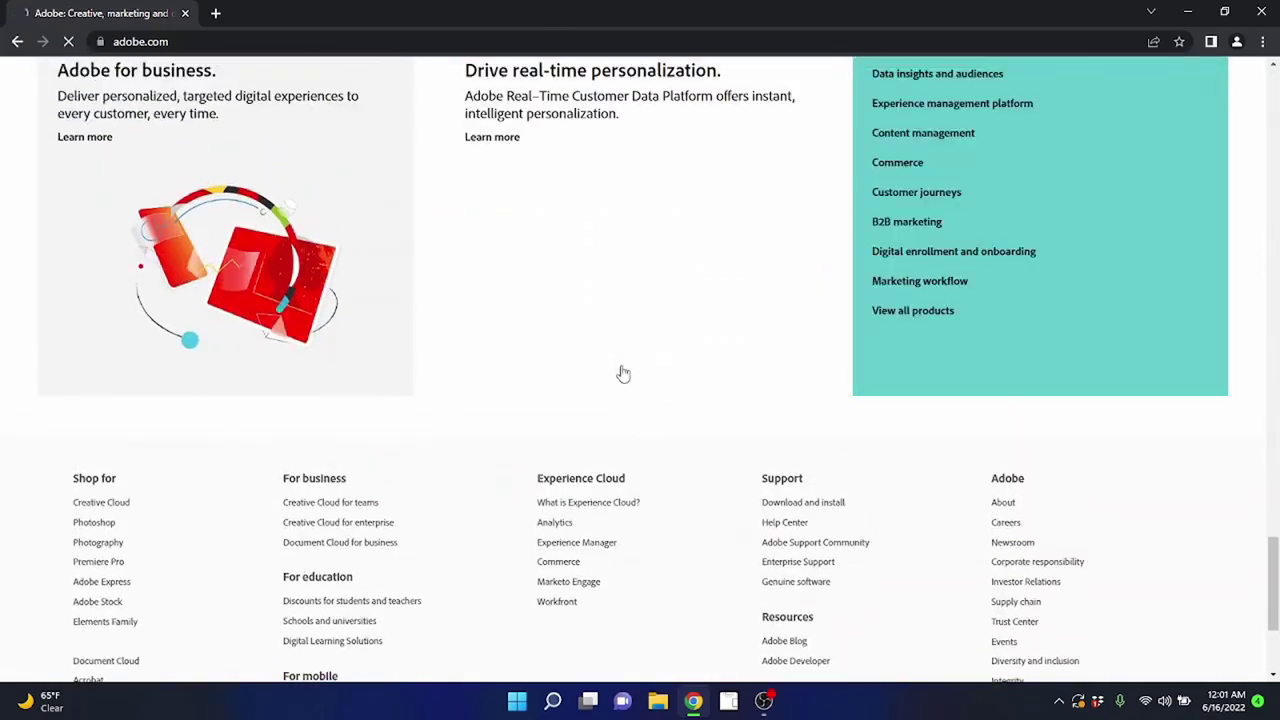
scroll(623, 371, "up", 6)
scroll(620, 373, "down", 10)
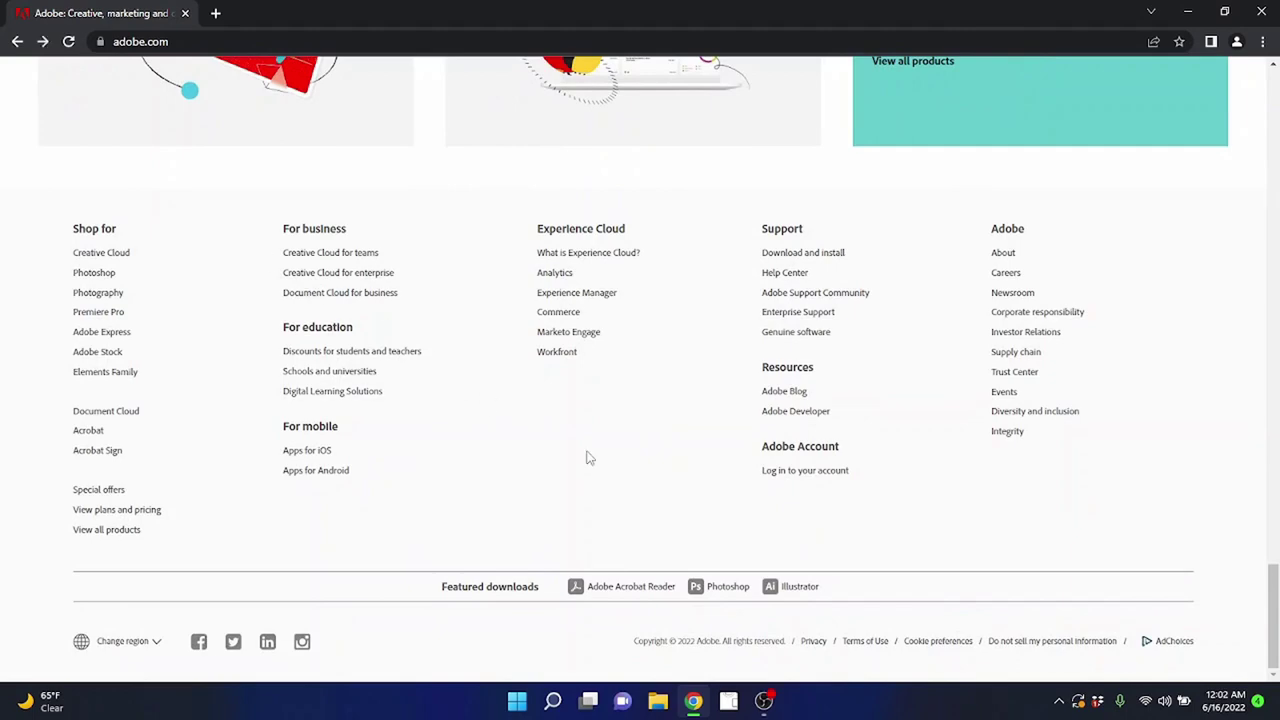
scroll(578, 450, "up", 4)
scroll(580, 437, "down", 4)
scroll(643, 551, "up", 4)
scroll(678, 532, "down", 4)
left_click(612, 591)
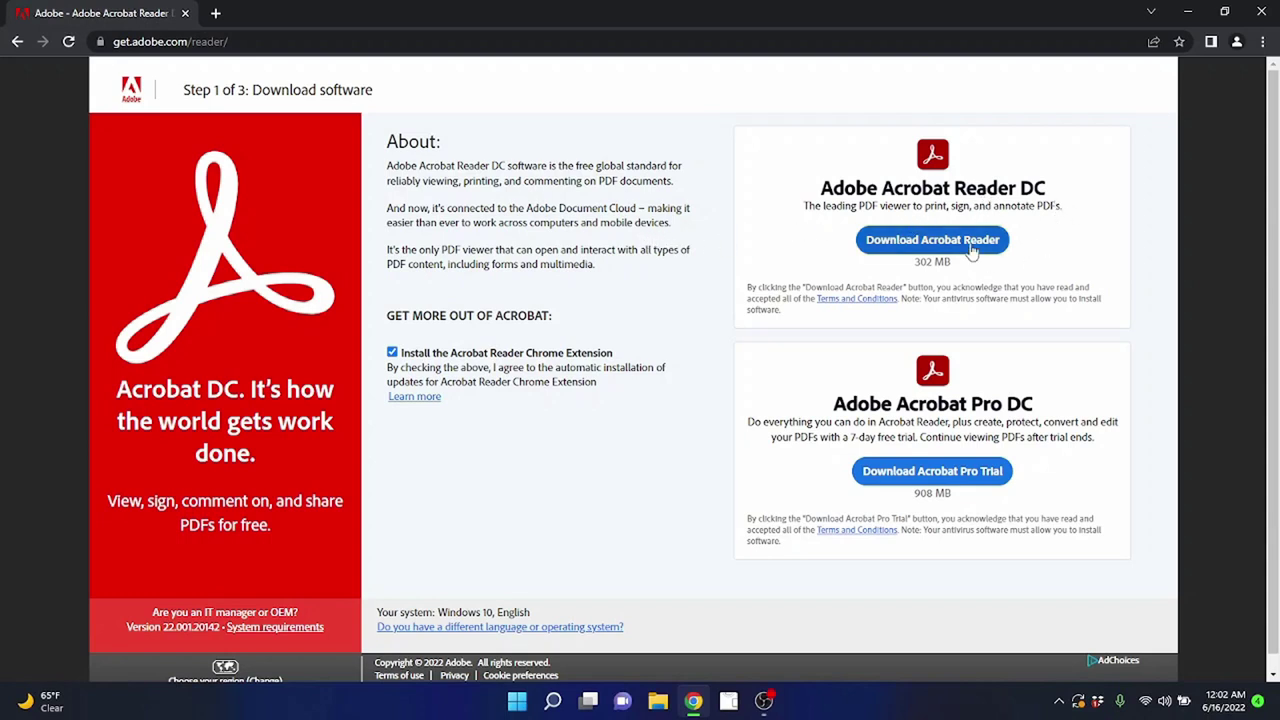
Download the Acrobat Reader installer with the Acrobat Reader Chrome Extension option left selected.
left_click(925, 242)
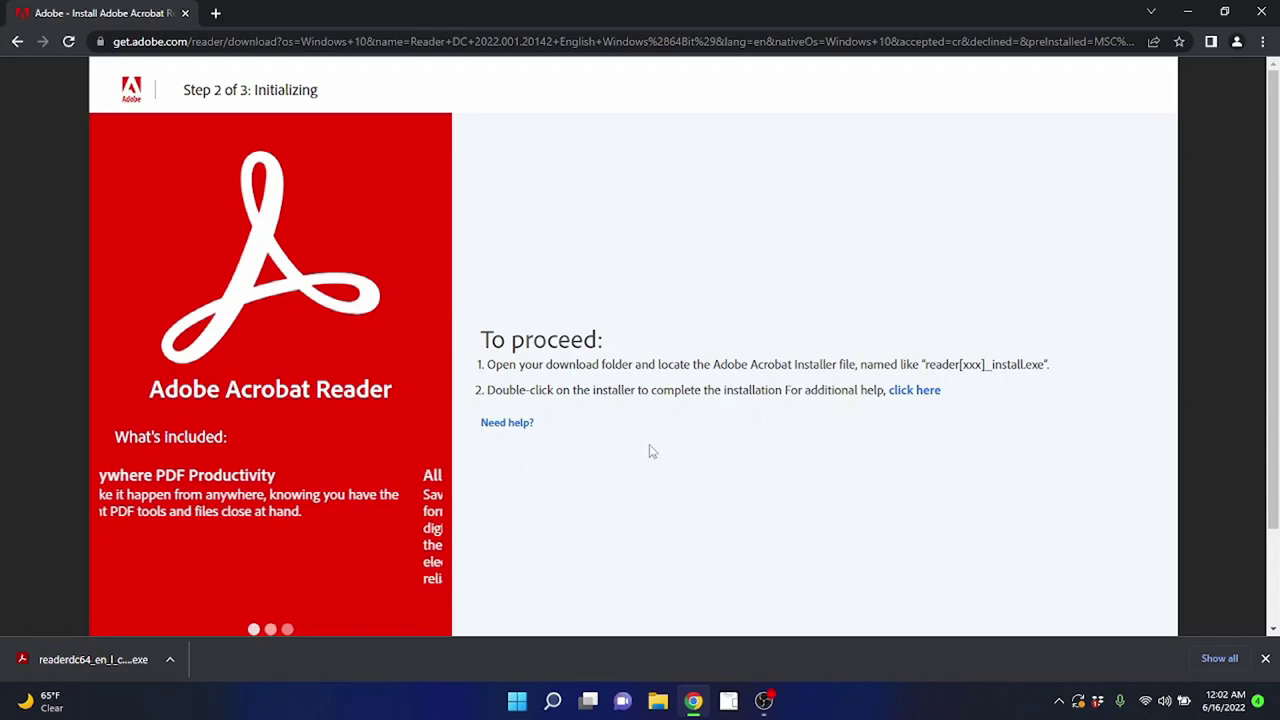
scroll(430, 396, "down", 1)
scroll(480, 410, "up", 1)
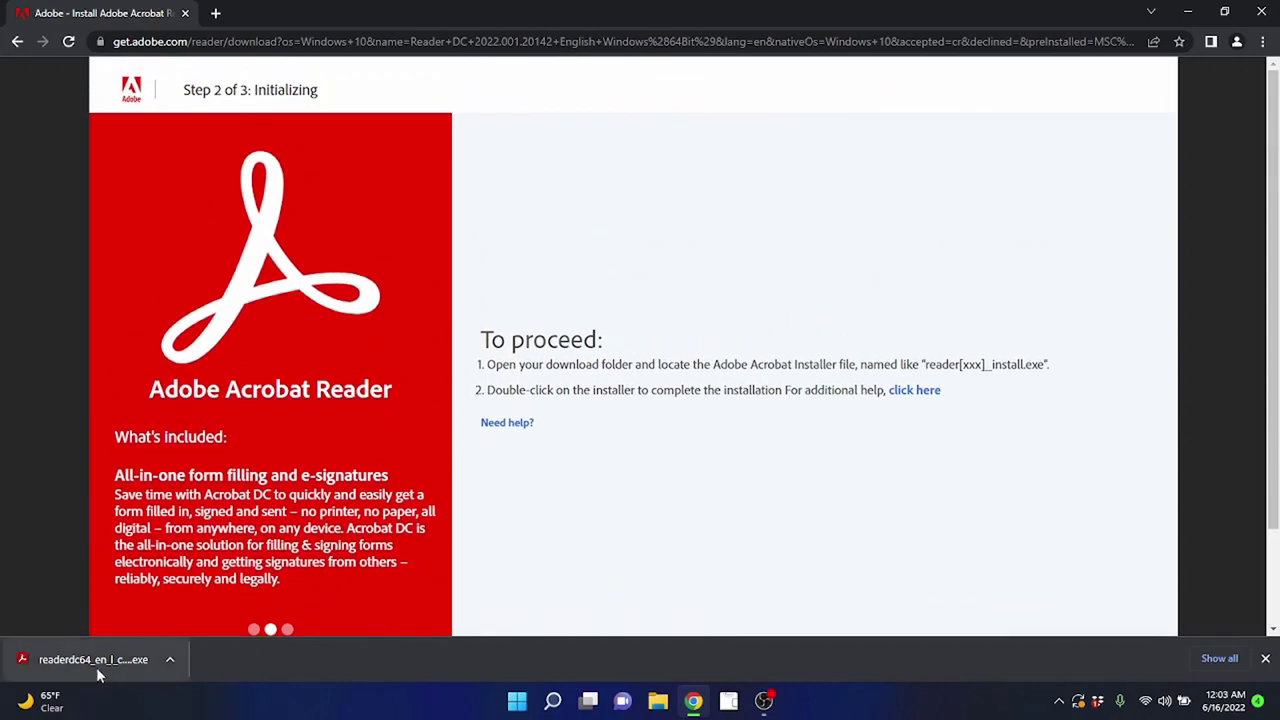
Return to the Acrobat Reader download page, download the installer again, and run the first downloaded copy.
left_click(16, 42)
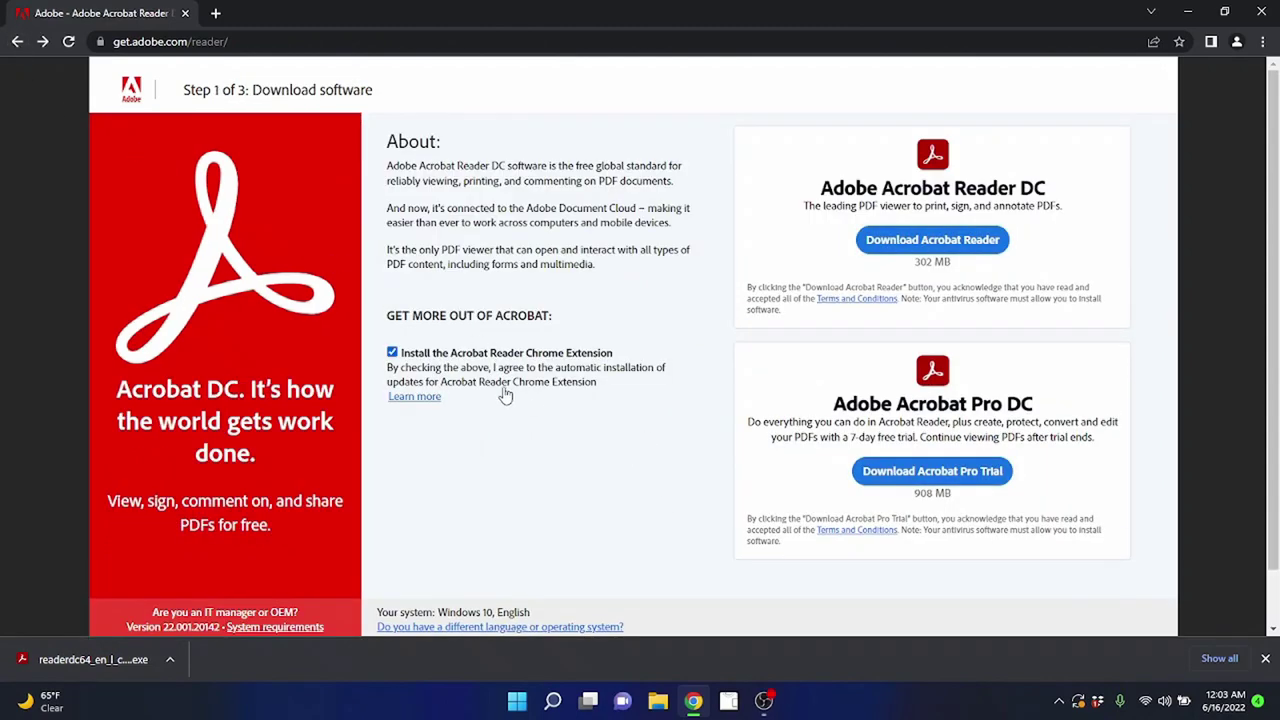
scroll(485, 368, "down", 1)
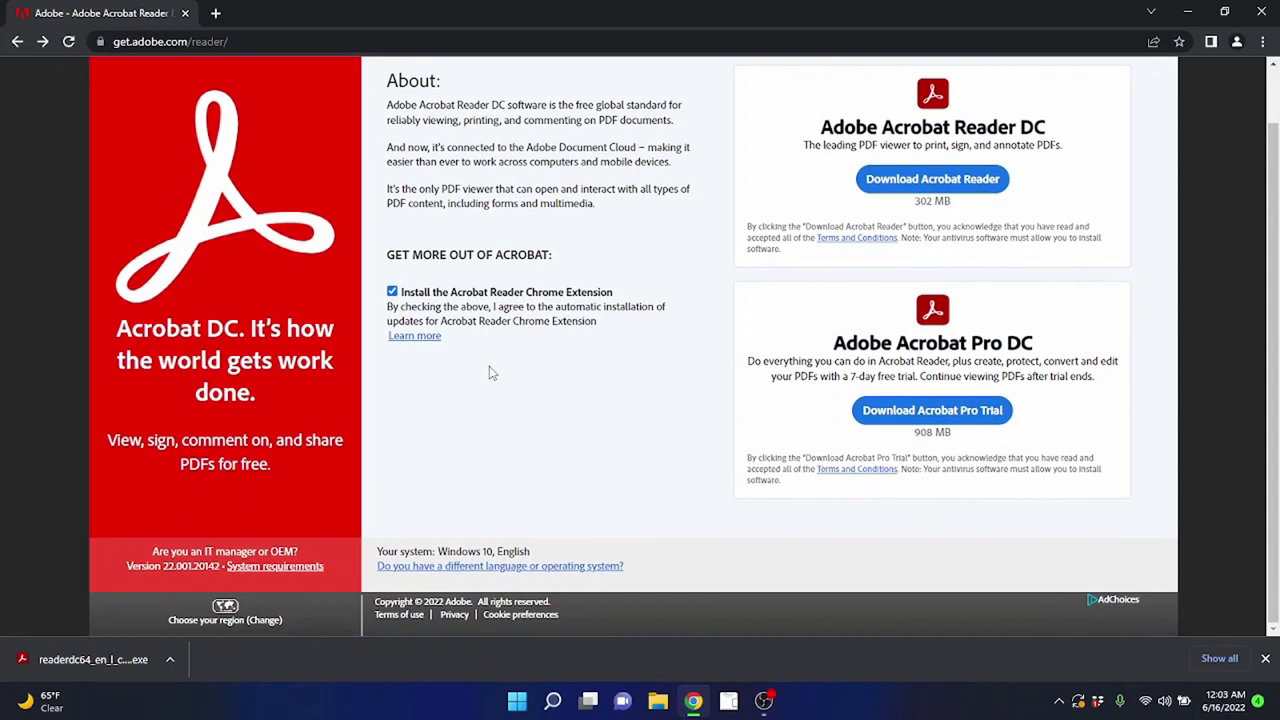
scroll(521, 386, "up", 1)
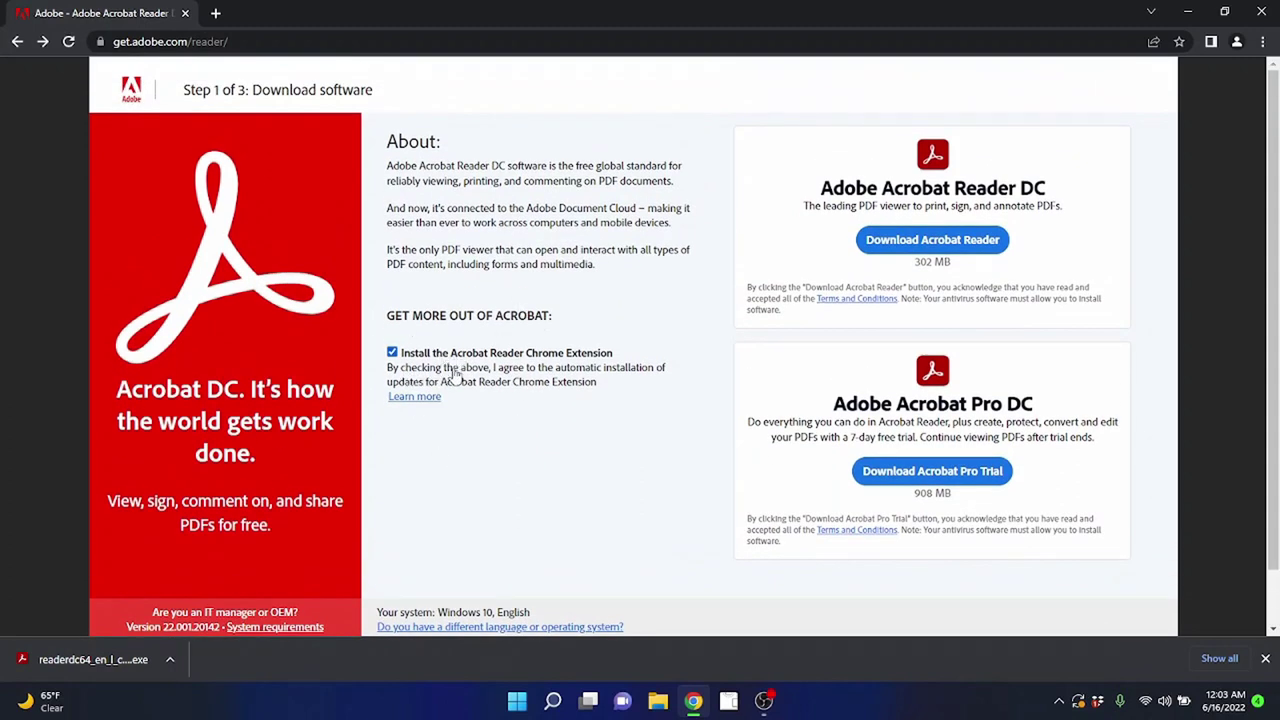
scroll(491, 384, "down", 1)
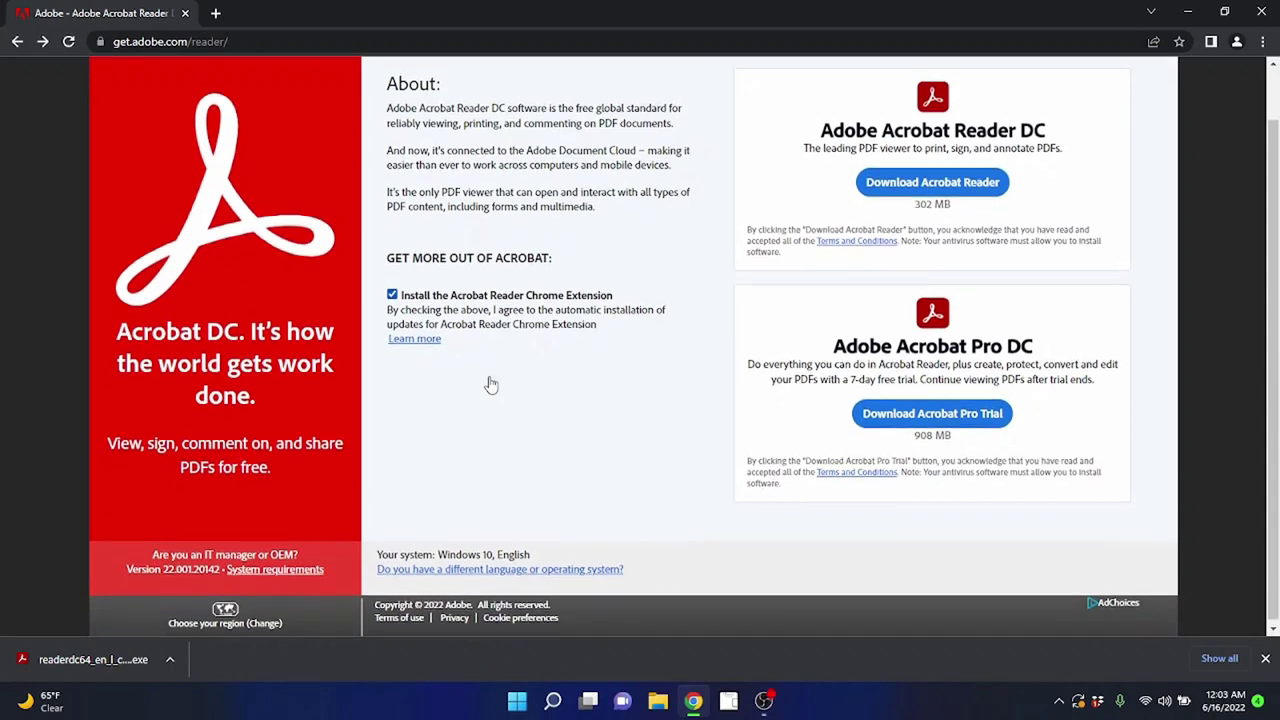
scroll(487, 384, "up", 1)
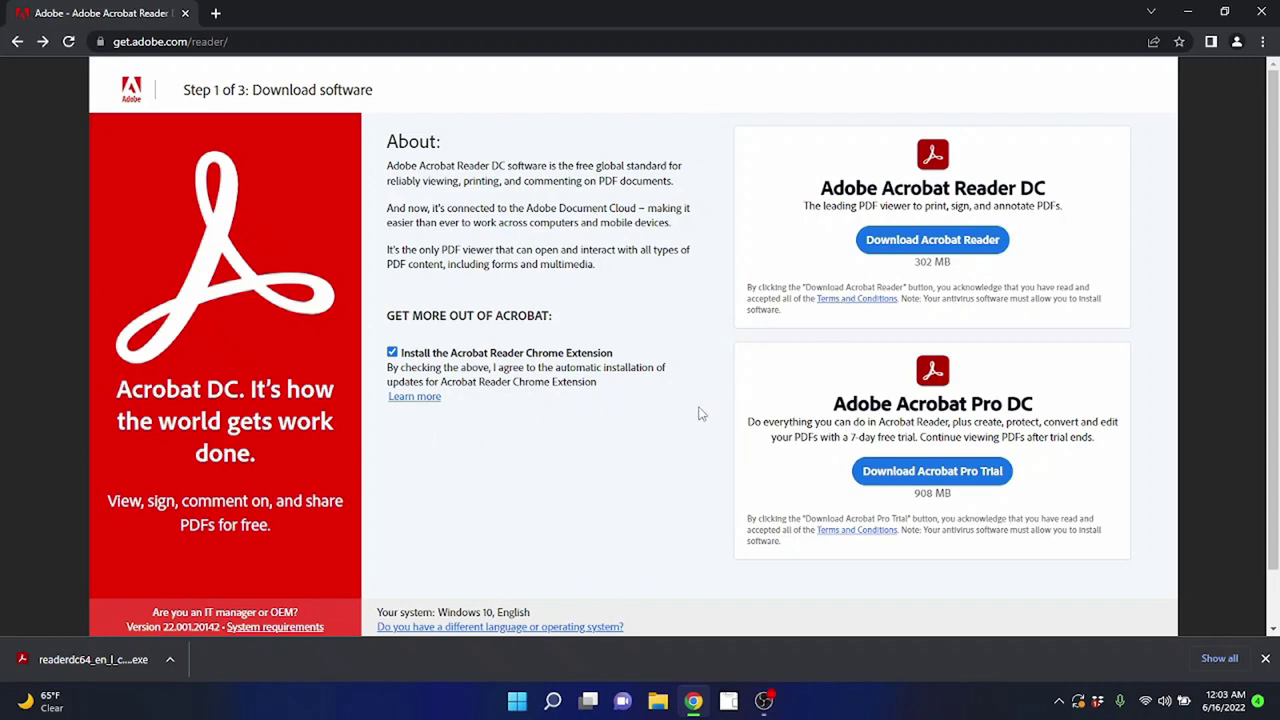
left_click(884, 250)
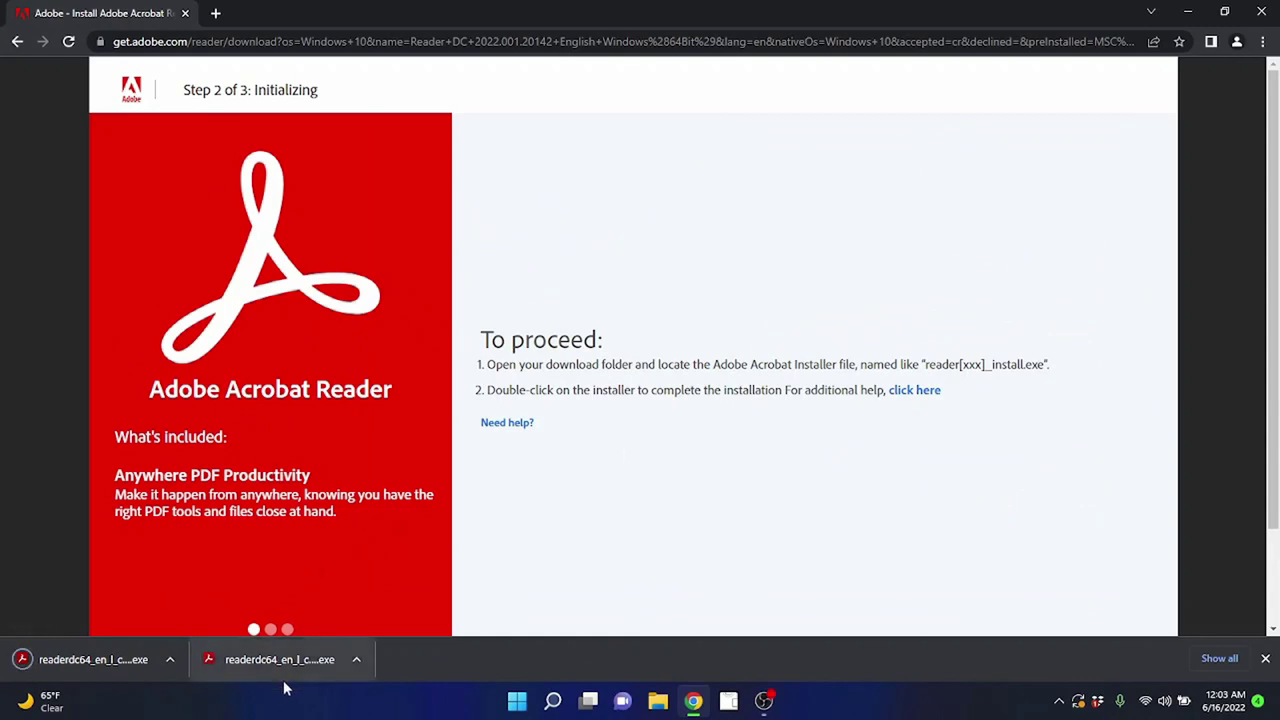
left_click(100, 660)
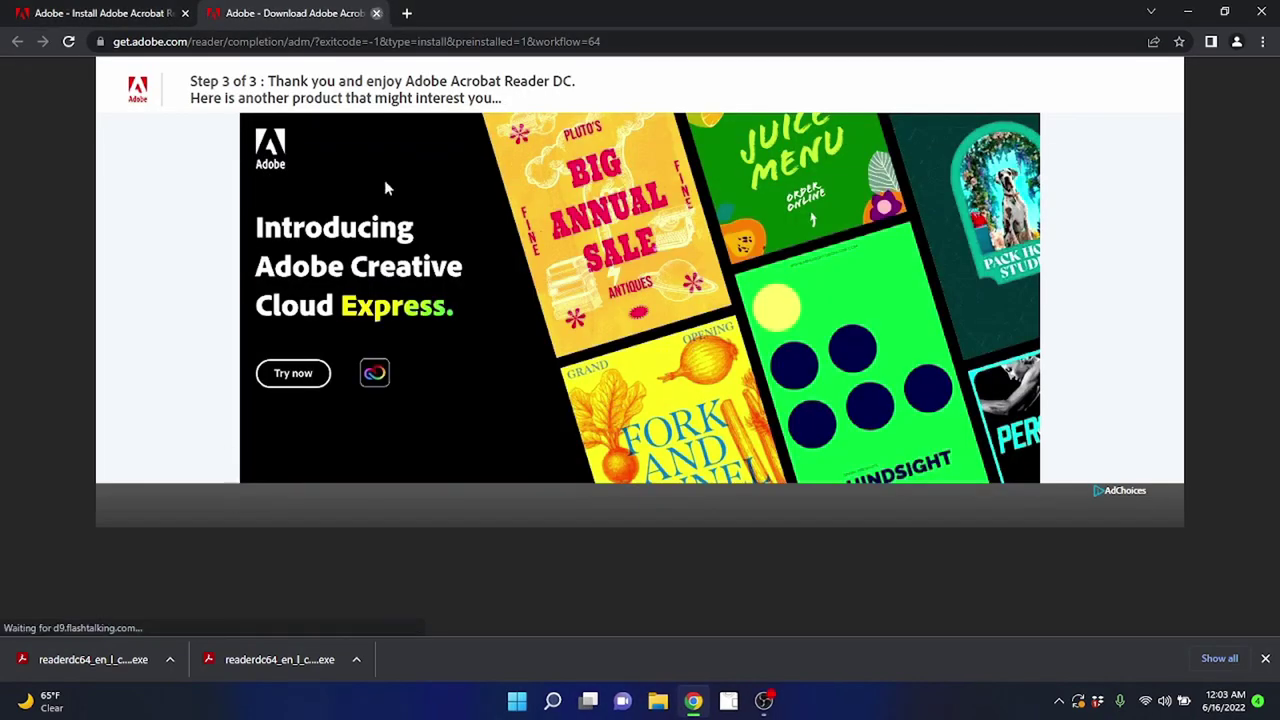
Return to the Acrobat Reader download page, deselect installing the Acrobat Reader Chrome Extension, and close Chrome.
left_click(16, 42)
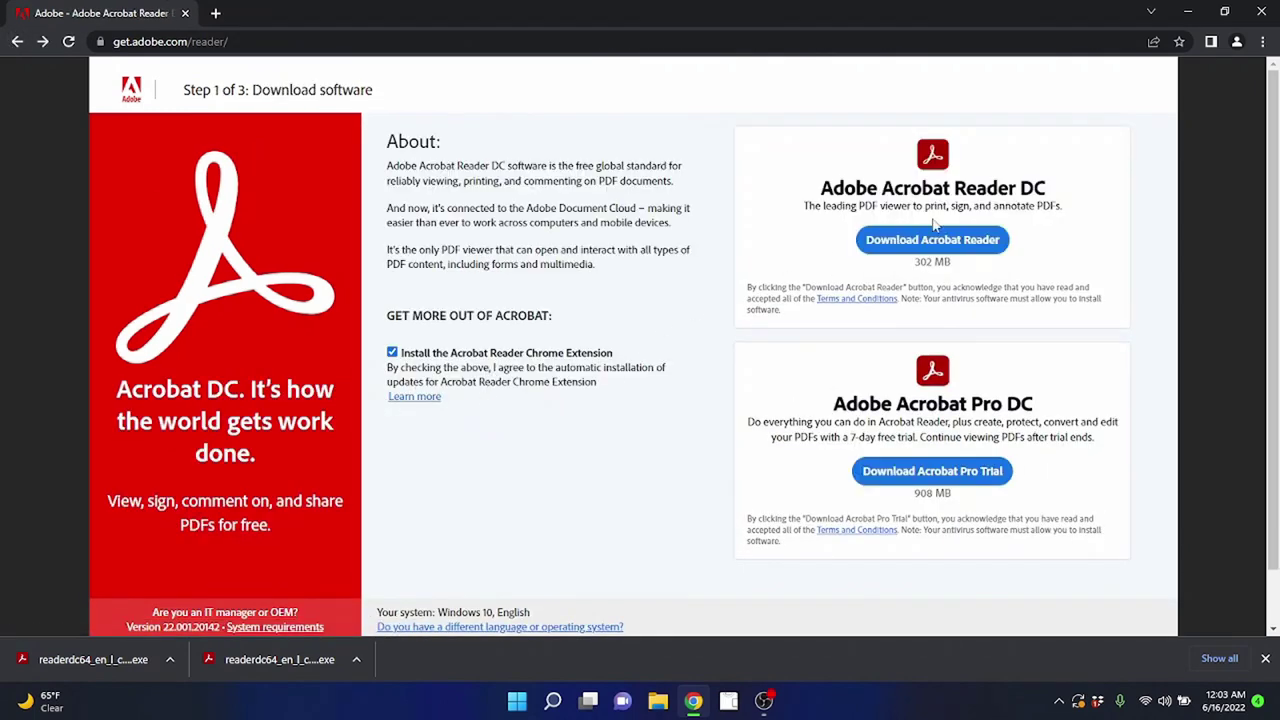
left_click(392, 352)
scroll(565, 494, "down", 1)
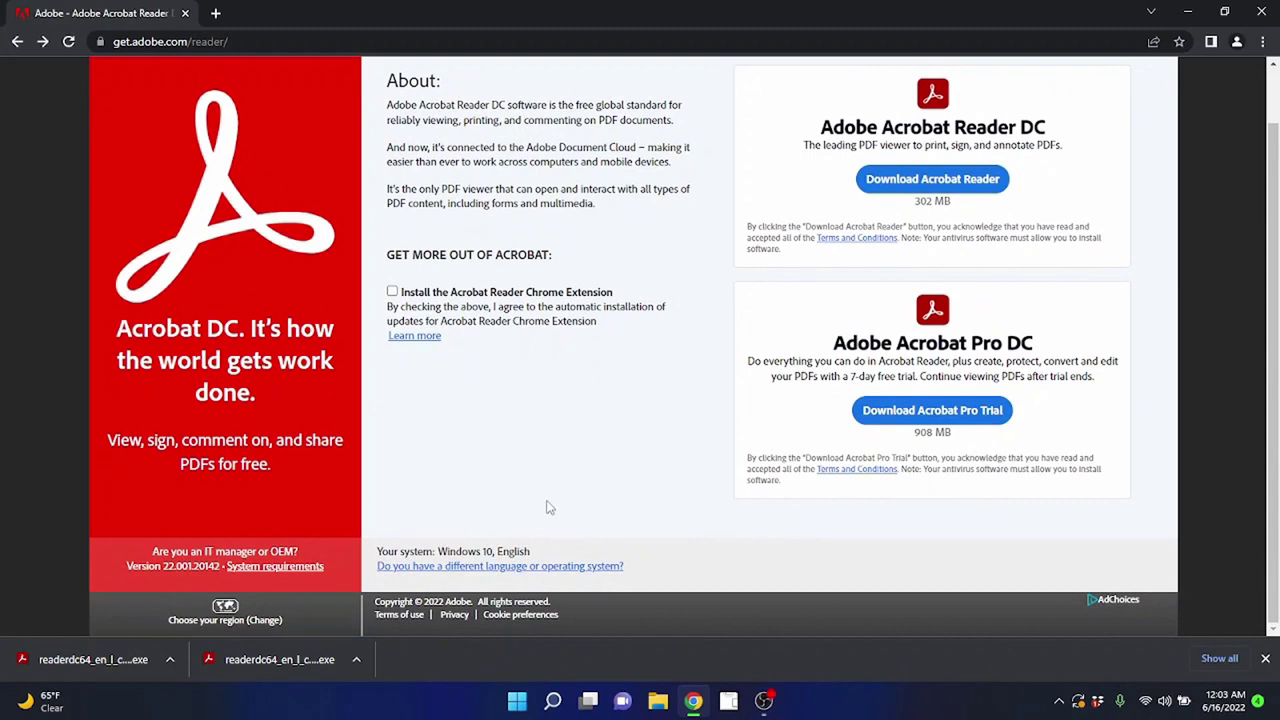
scroll(545, 507, "up", 1)
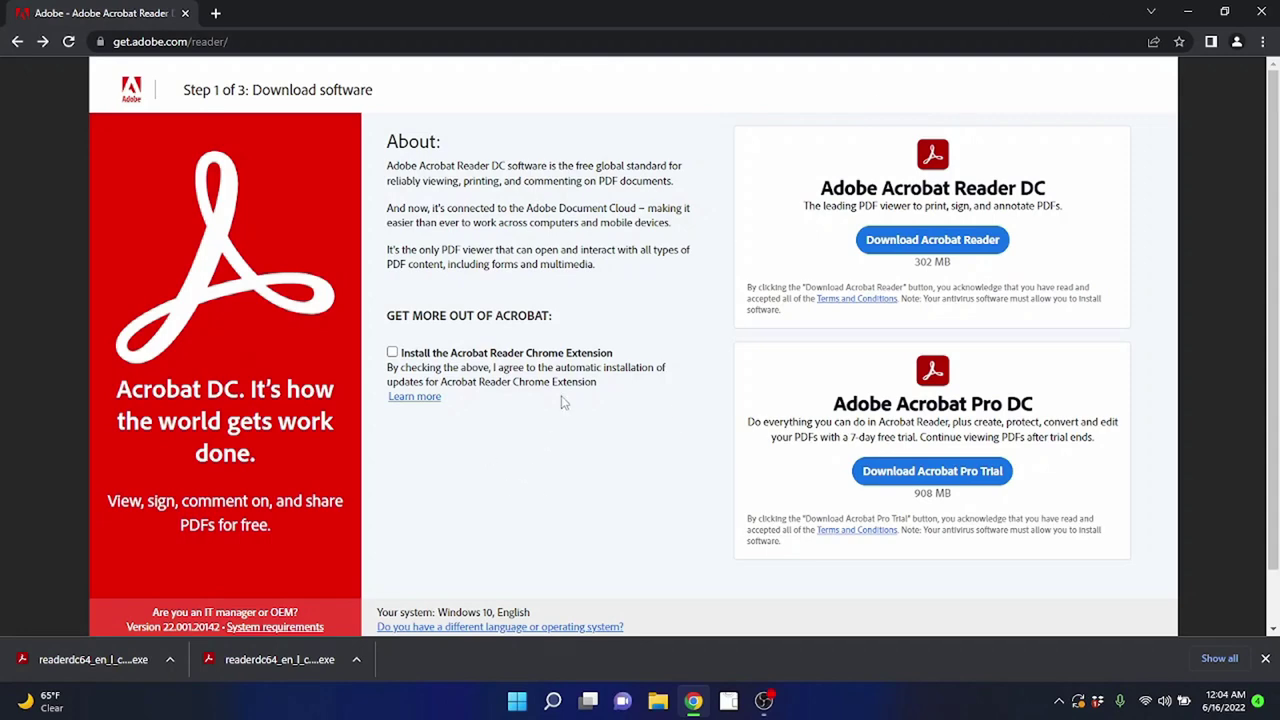
left_click(1262, 12)
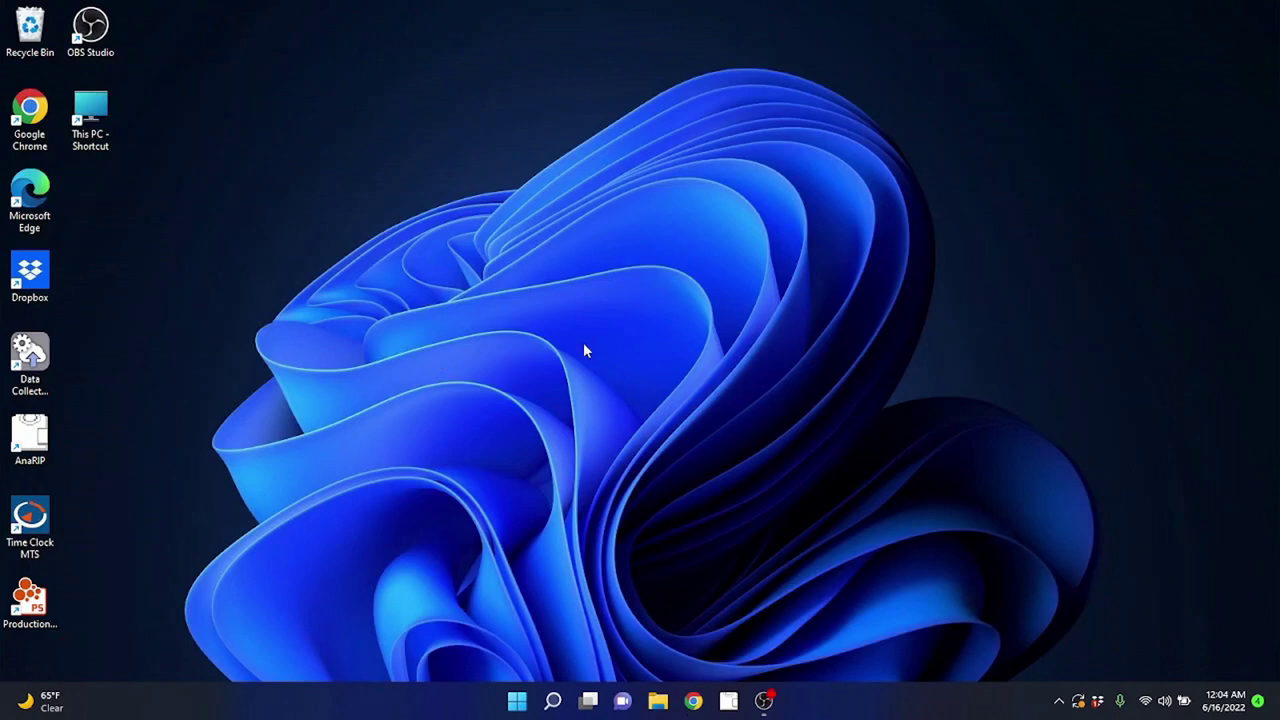
Reopen Apps & features and look through the installed apps down to the end of the list.
right_click(521, 701)
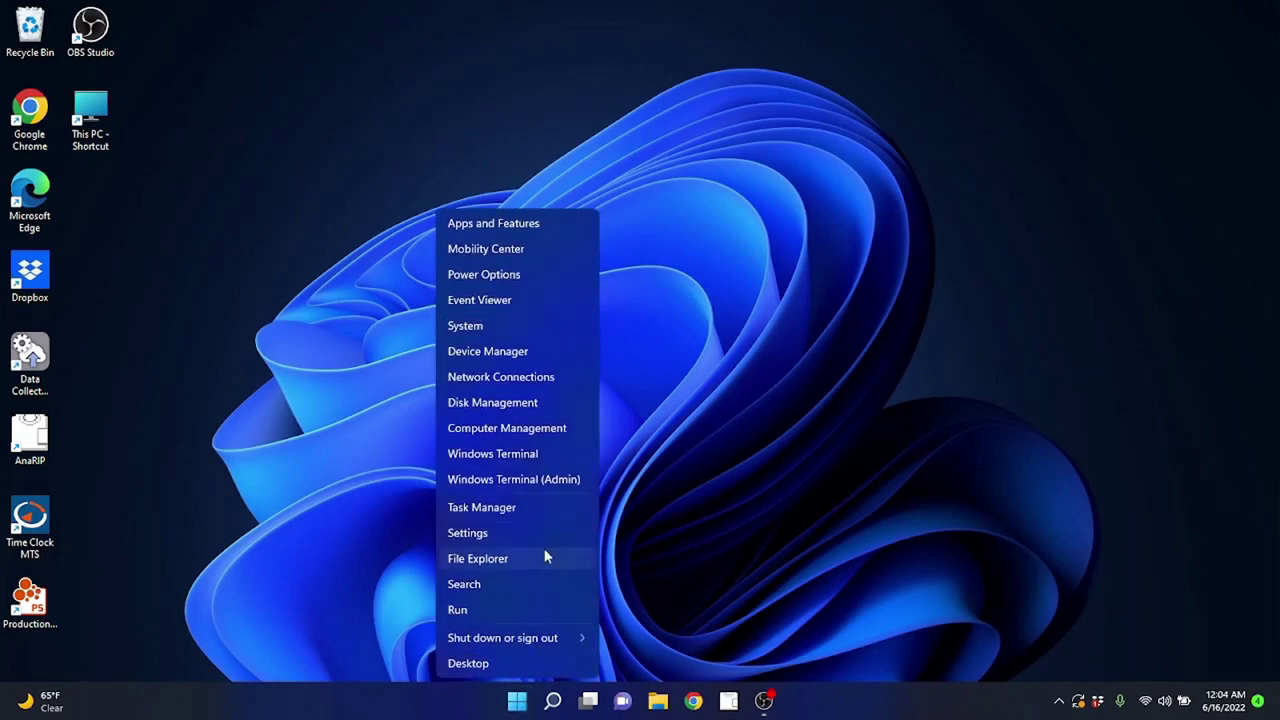
left_click(524, 220)
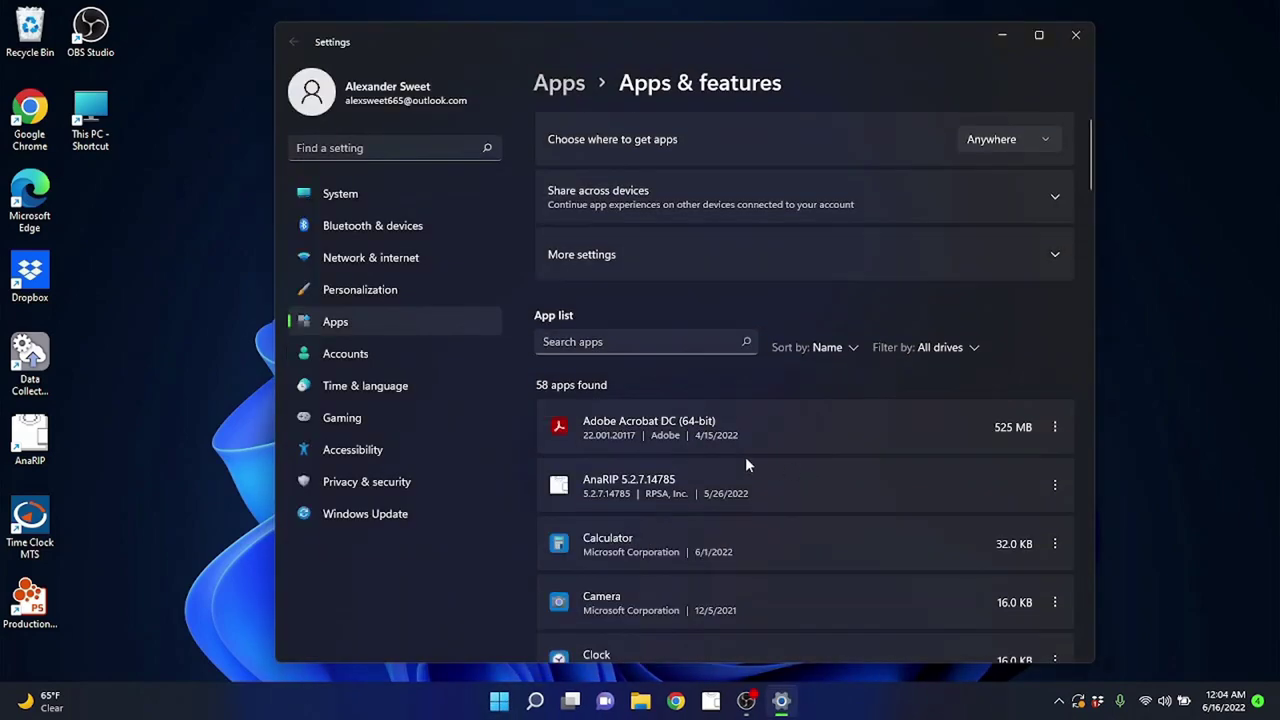
scroll(768, 455, "down", 2)
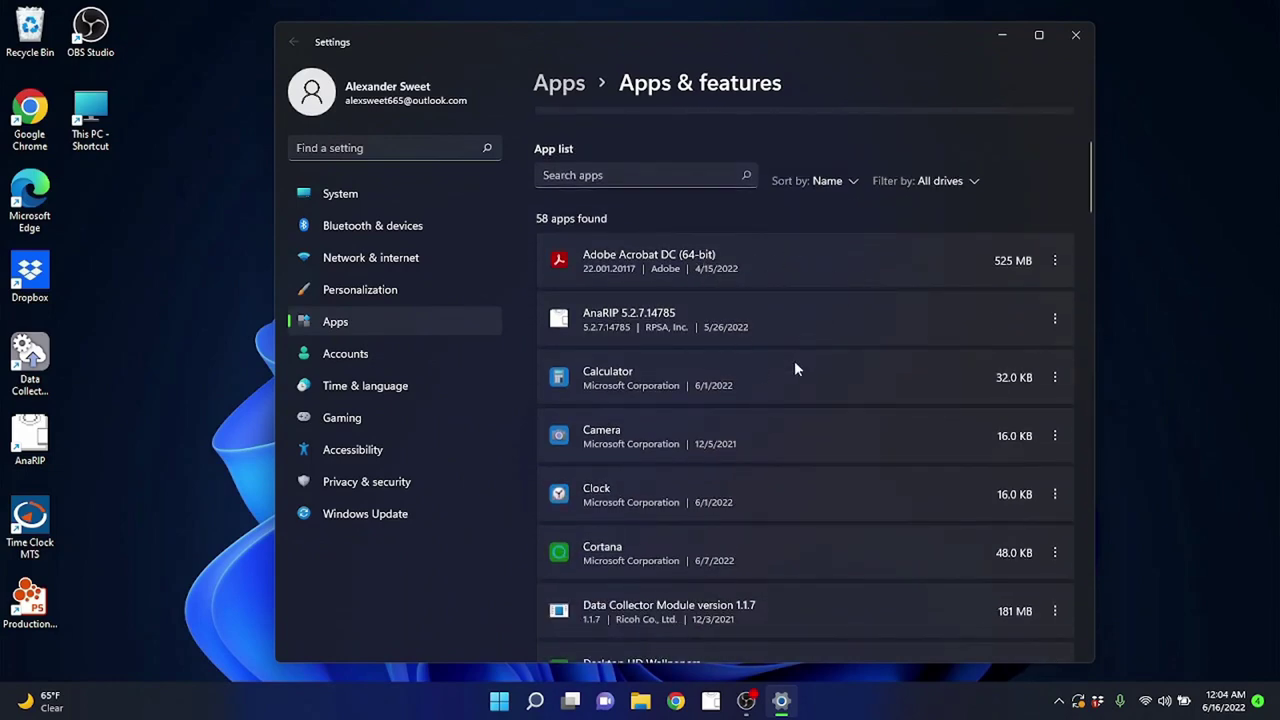
scroll(795, 369, "down", 10)
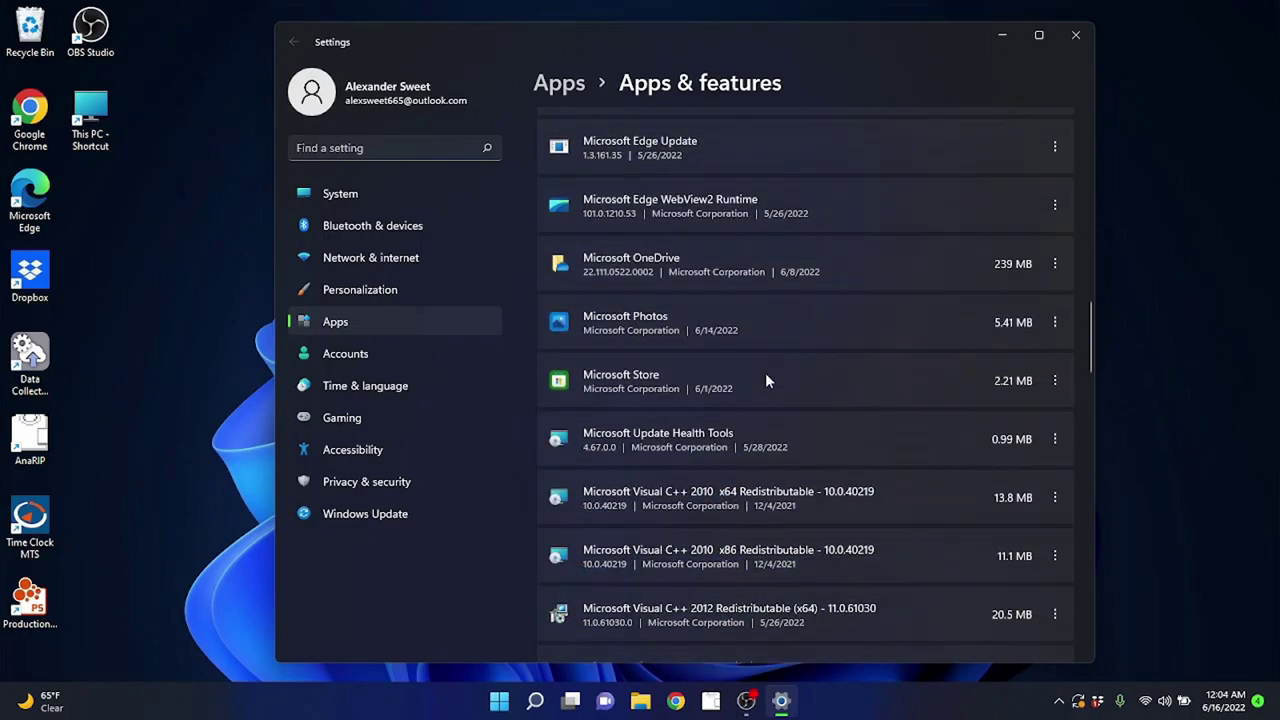
scroll(767, 380, "down", 15)
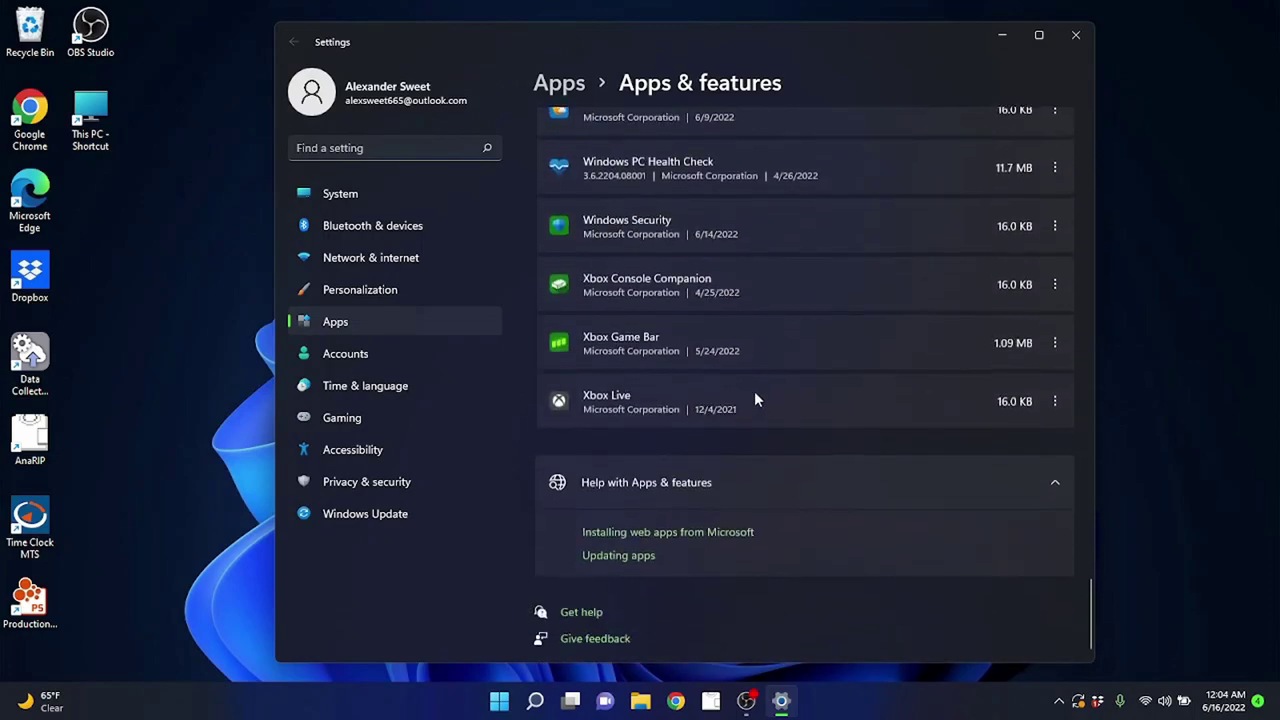
Look back through the installed apps in Apps & features up to the start of the list, and close Settings.
scroll(755, 399, "up", 18)
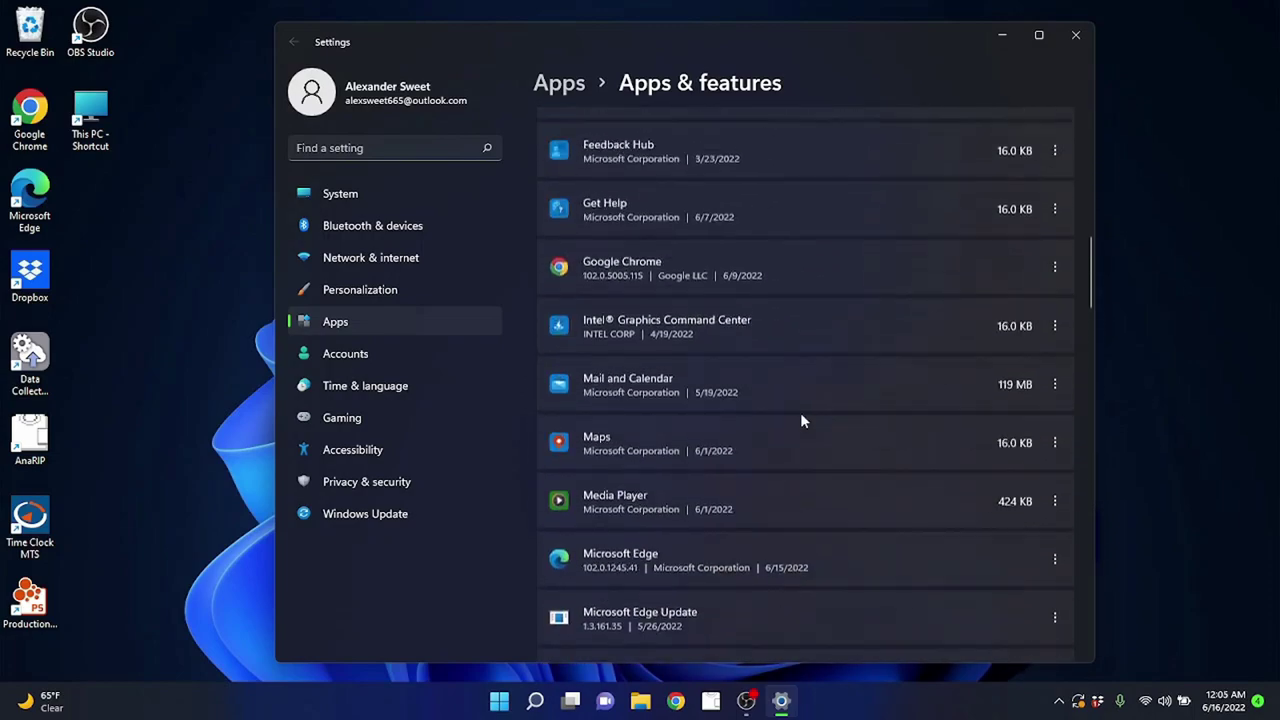
scroll(800, 418, "up", 5)
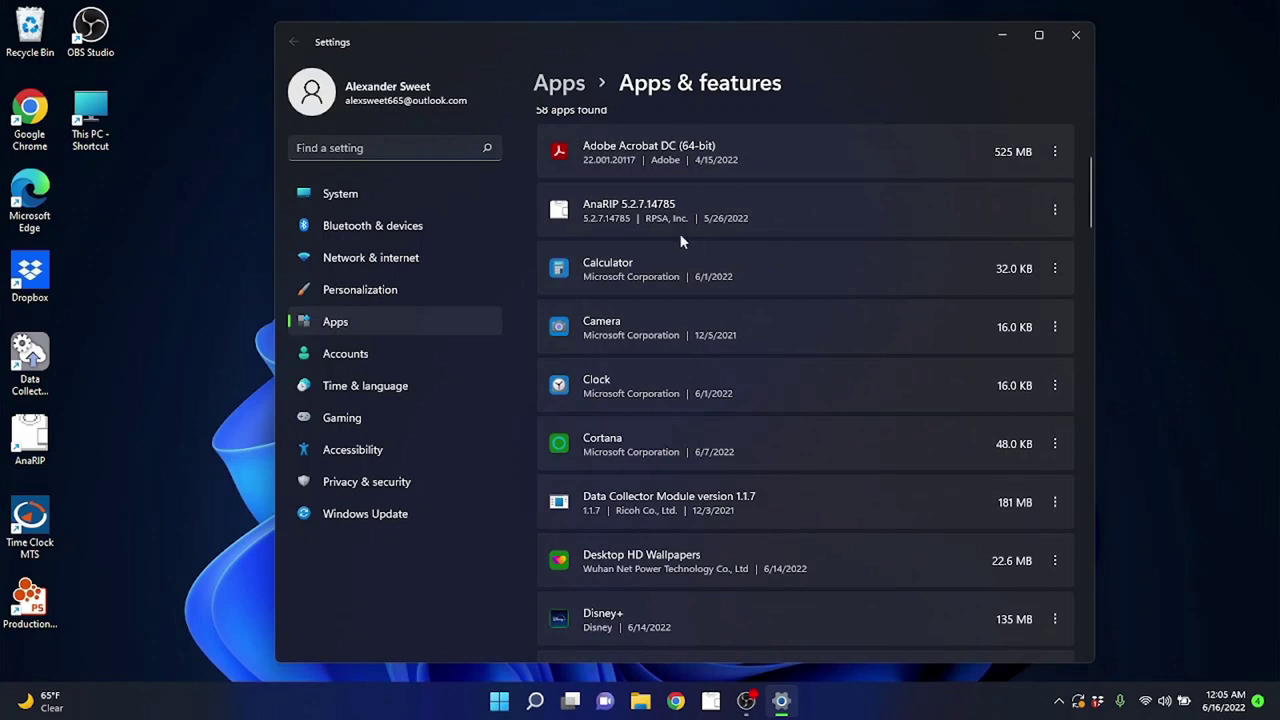
scroll(655, 338, "down", 3)
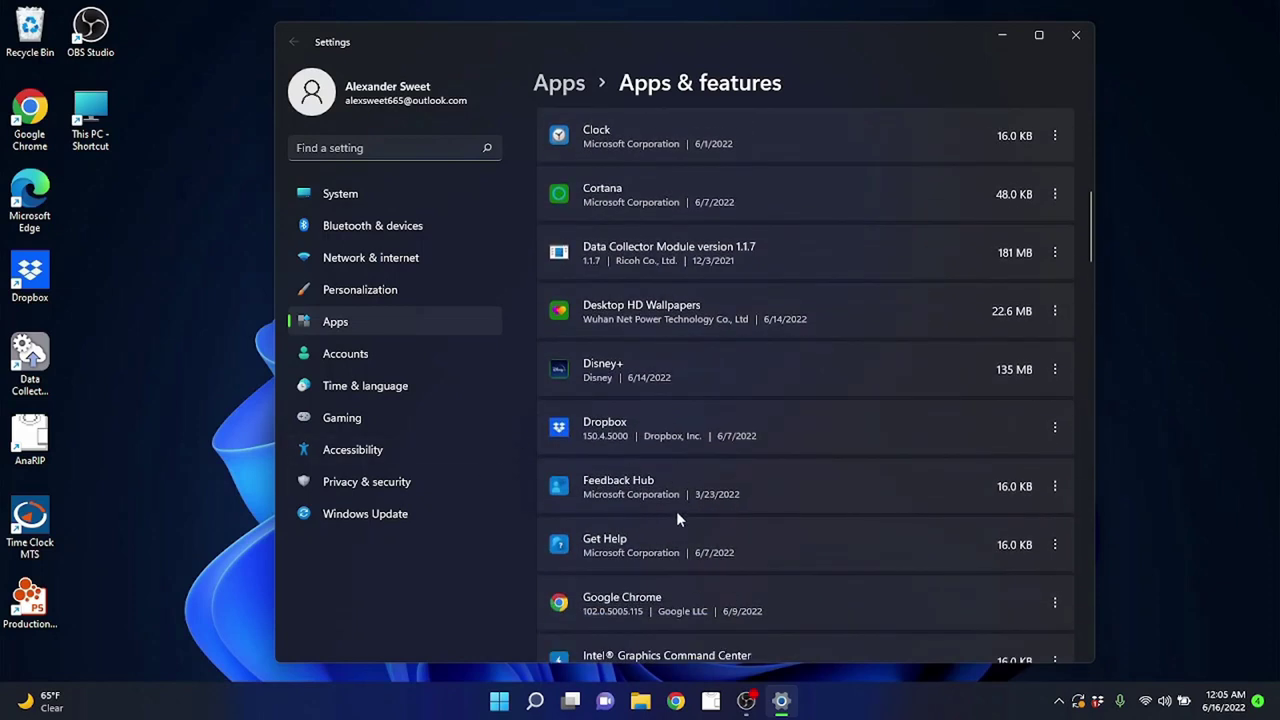
scroll(860, 319, "up", 6)
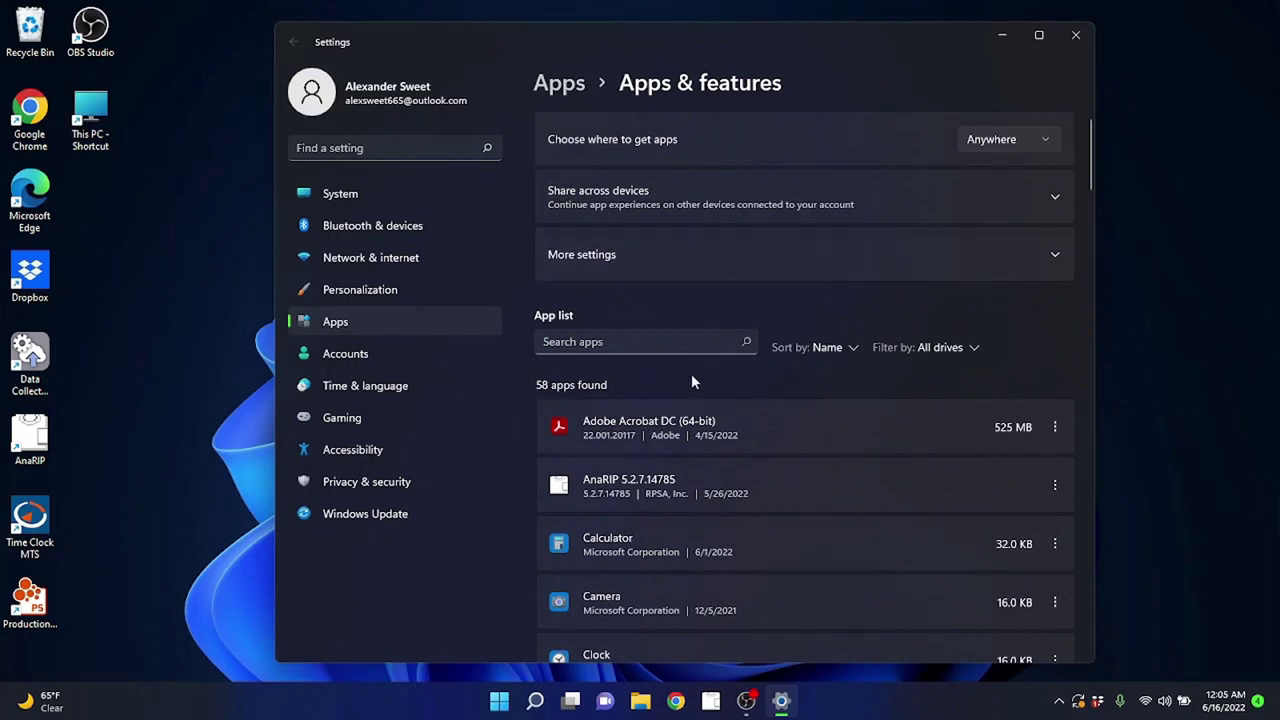
scroll(783, 449, "down", 3)
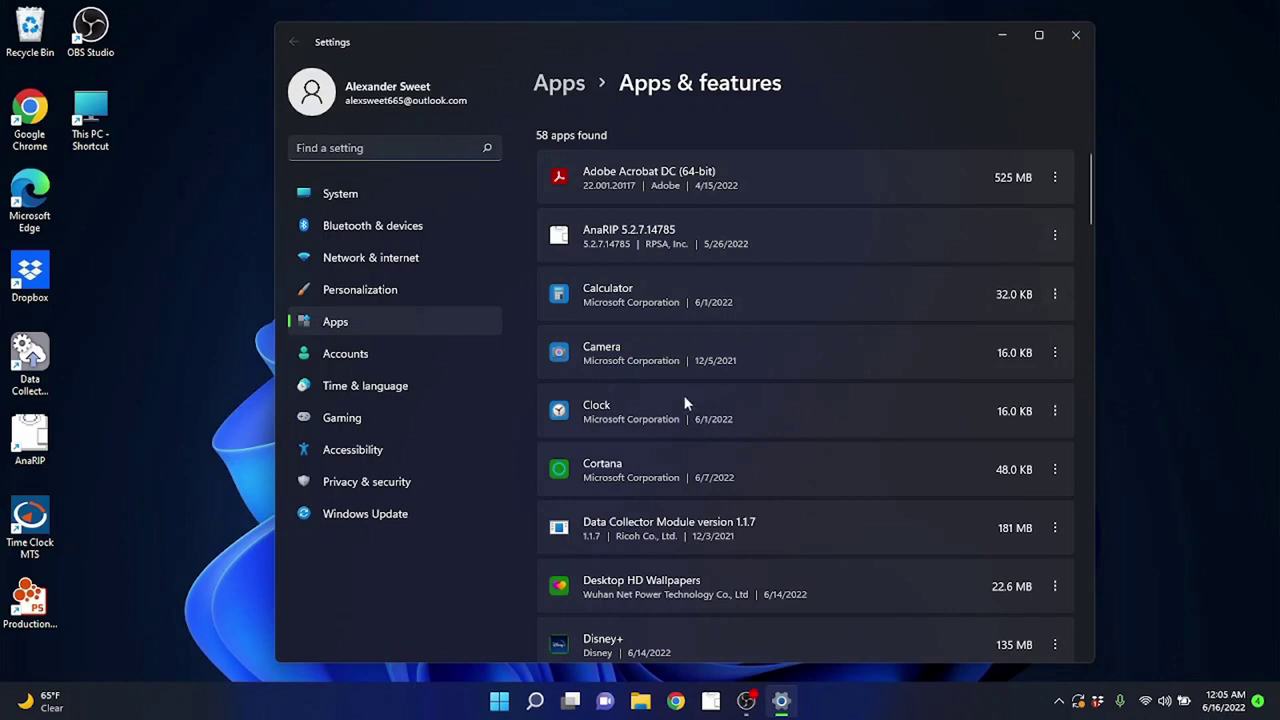
left_click(1075, 35)
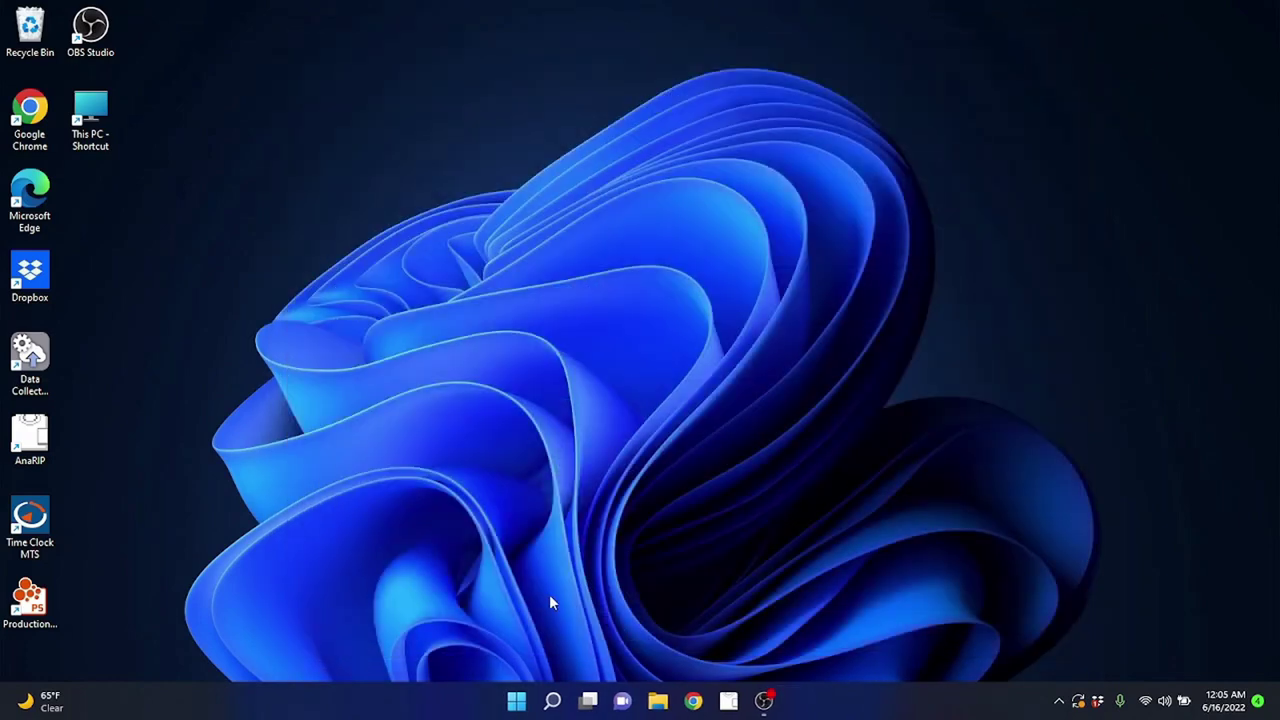
Open Google Chrome and search the web for "revo uninstaller free".
double_click(35, 133)
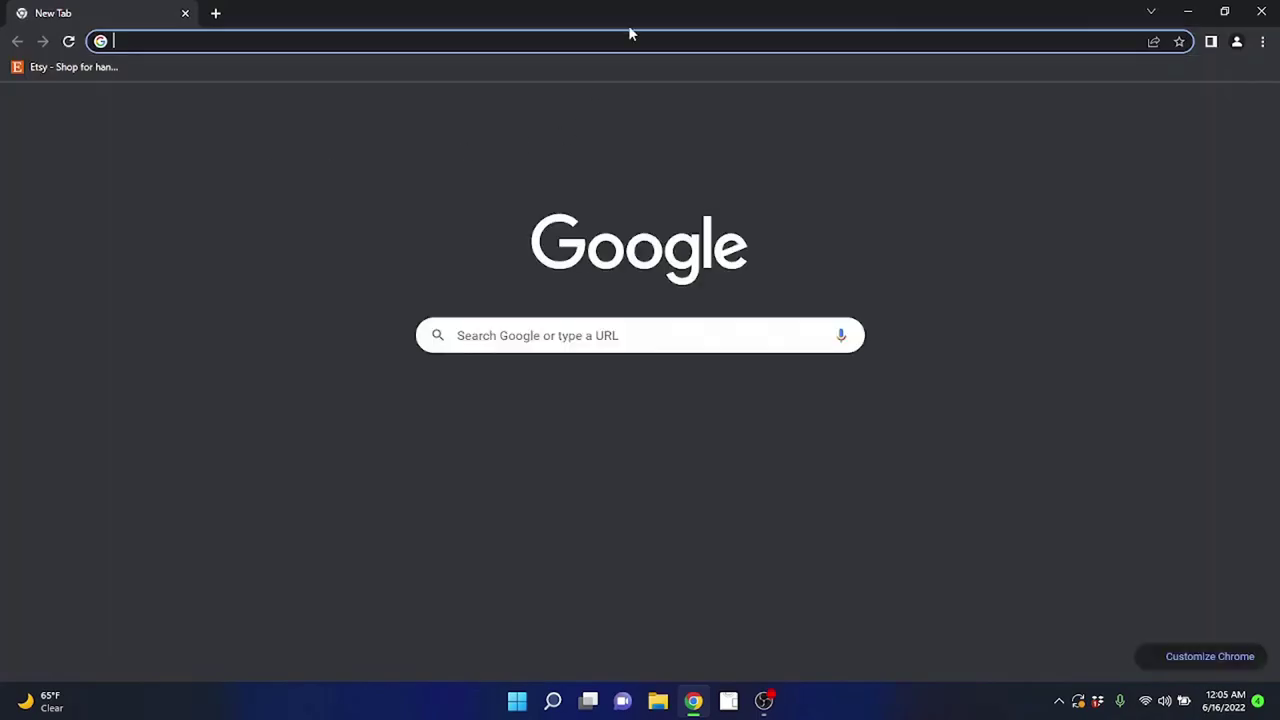
left_click(620, 37)
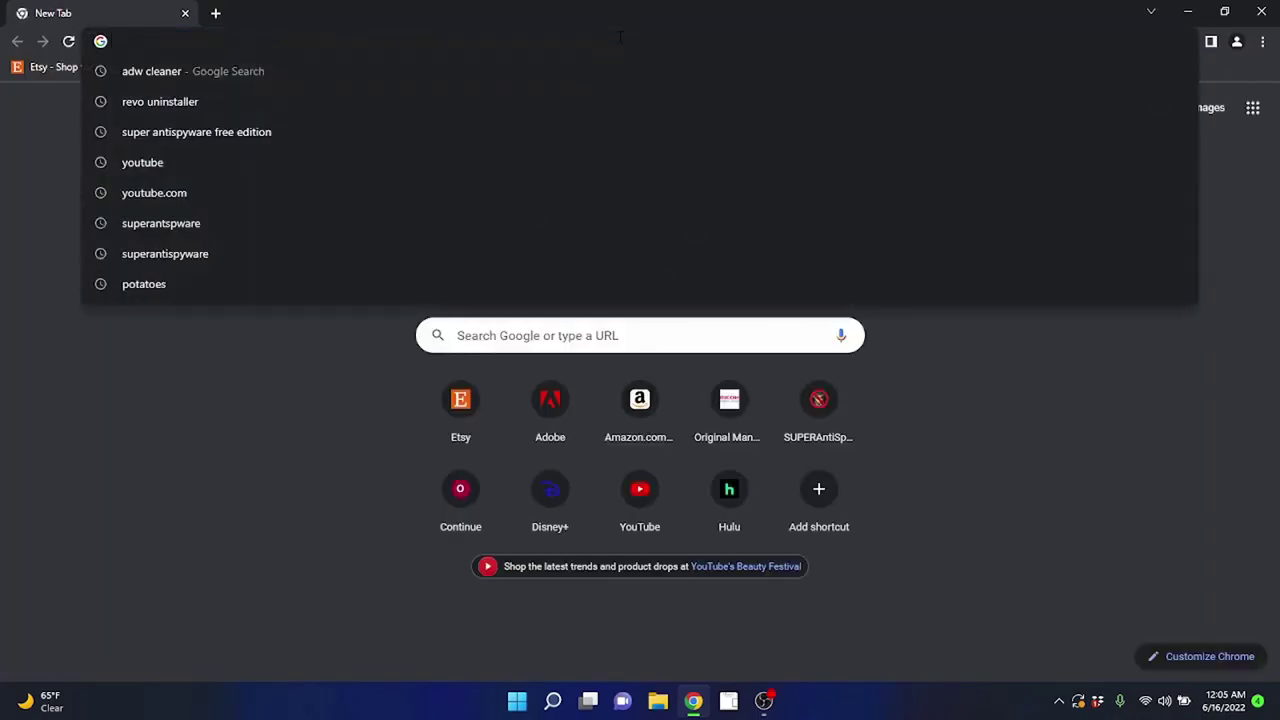
left_click(100, 505)
left_click(213, 42)
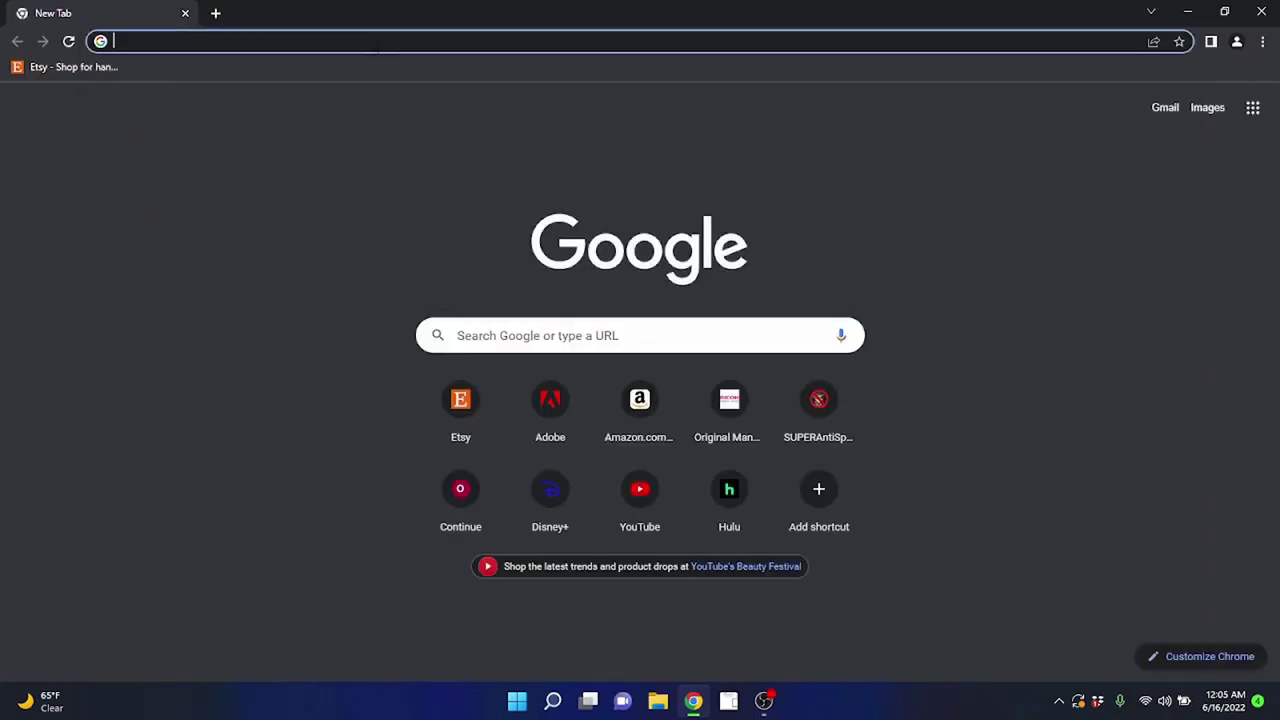
left_click(295, 42)
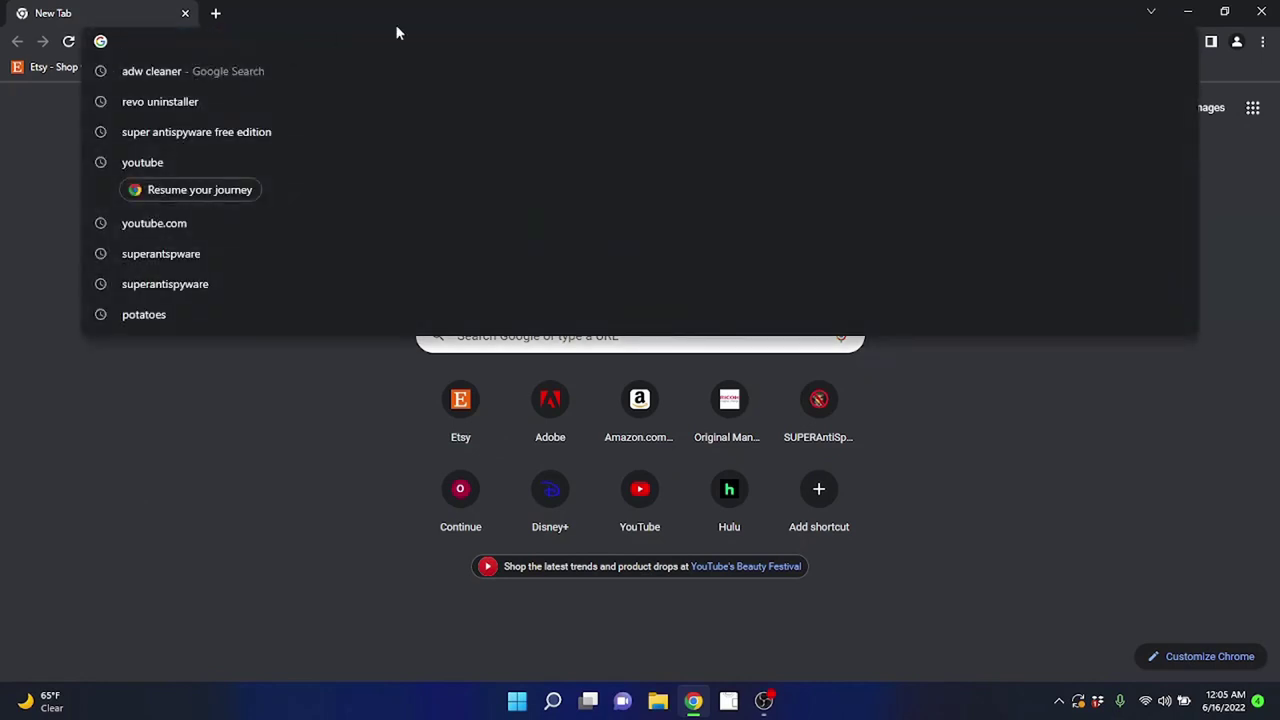
type("revo uninstaller free")
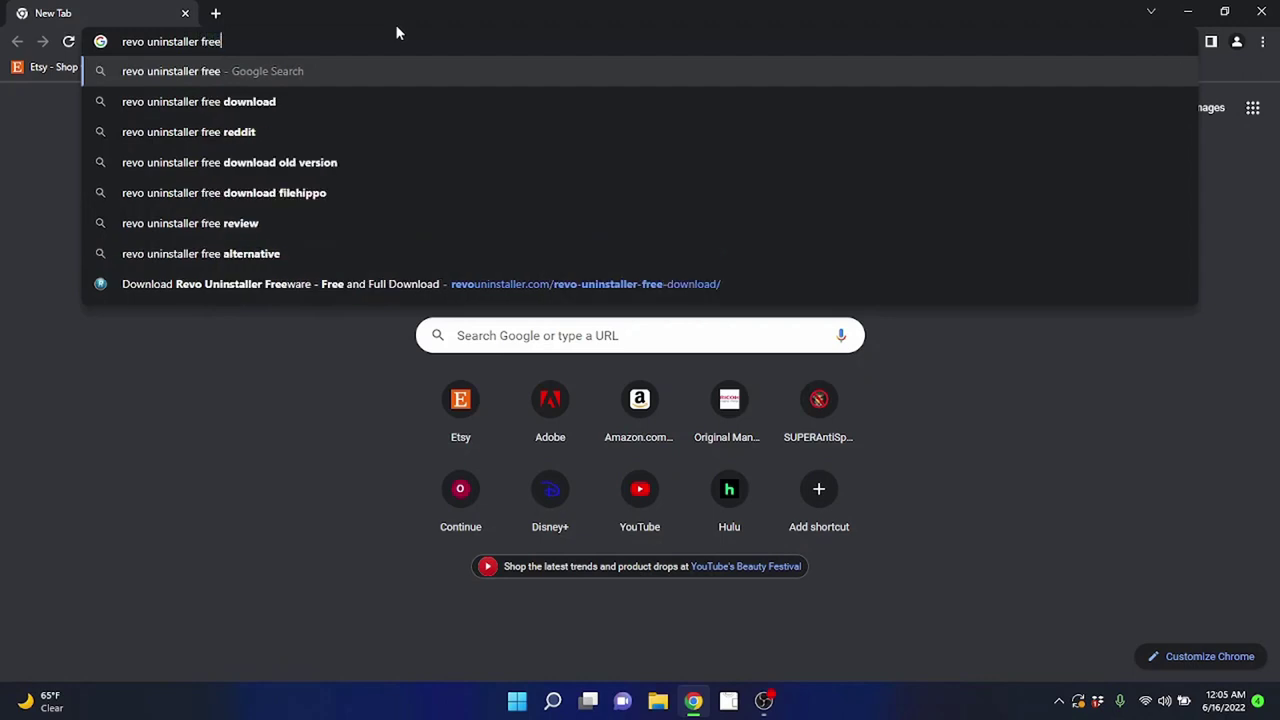
key("Return")
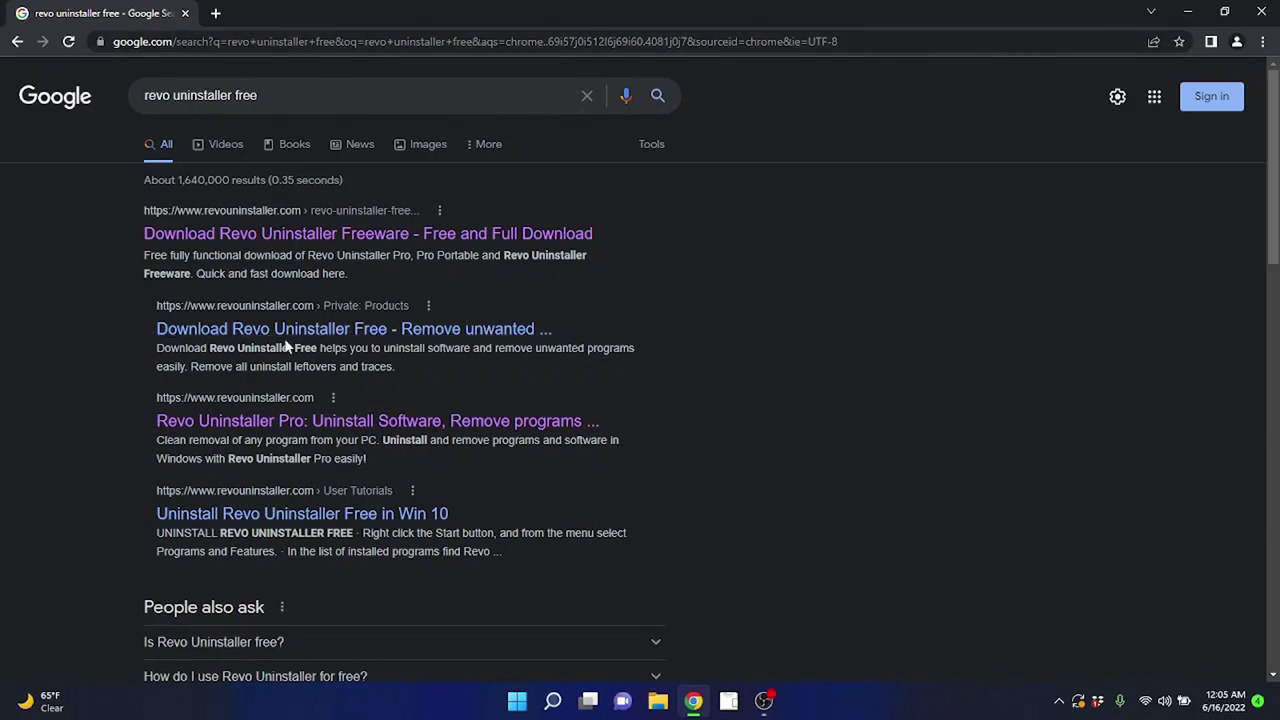
Open the official Revo Uninstaller Freeware download page and compare the features of the Freeware, Pro and Pro Portable editions.
left_click(355, 238)
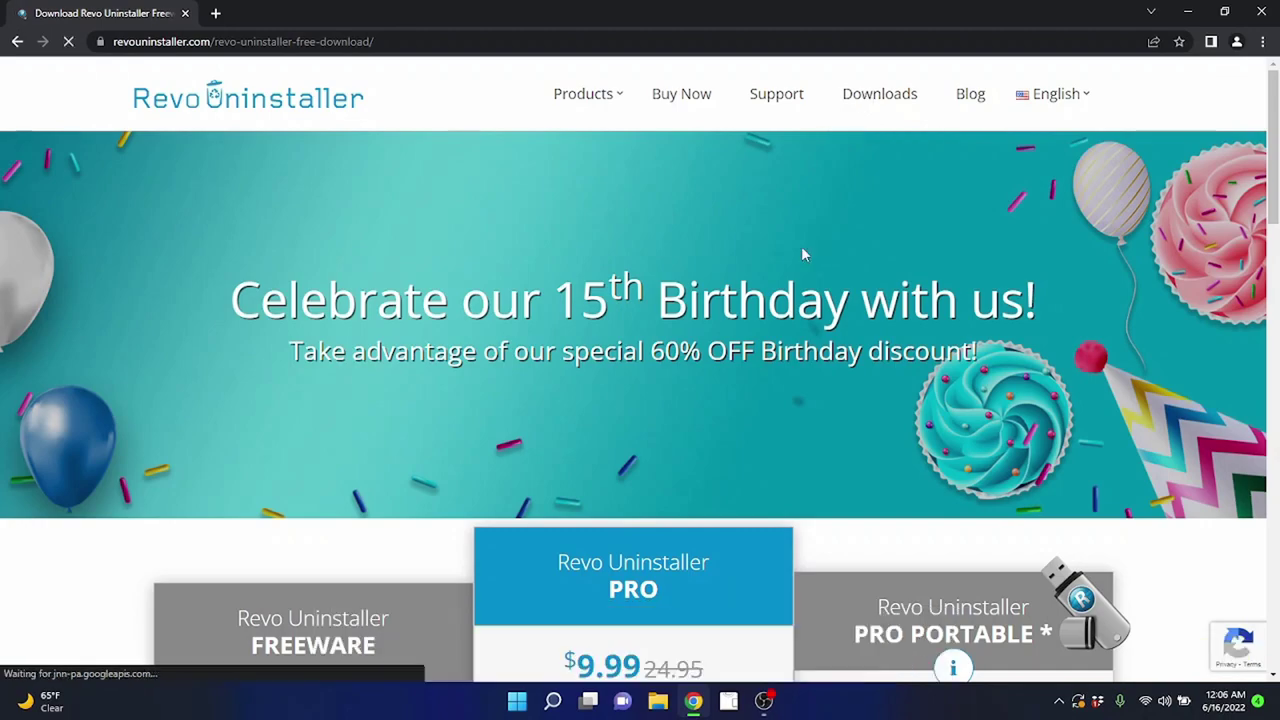
scroll(800, 246, "down", 3)
scroll(740, 200, "up", 3)
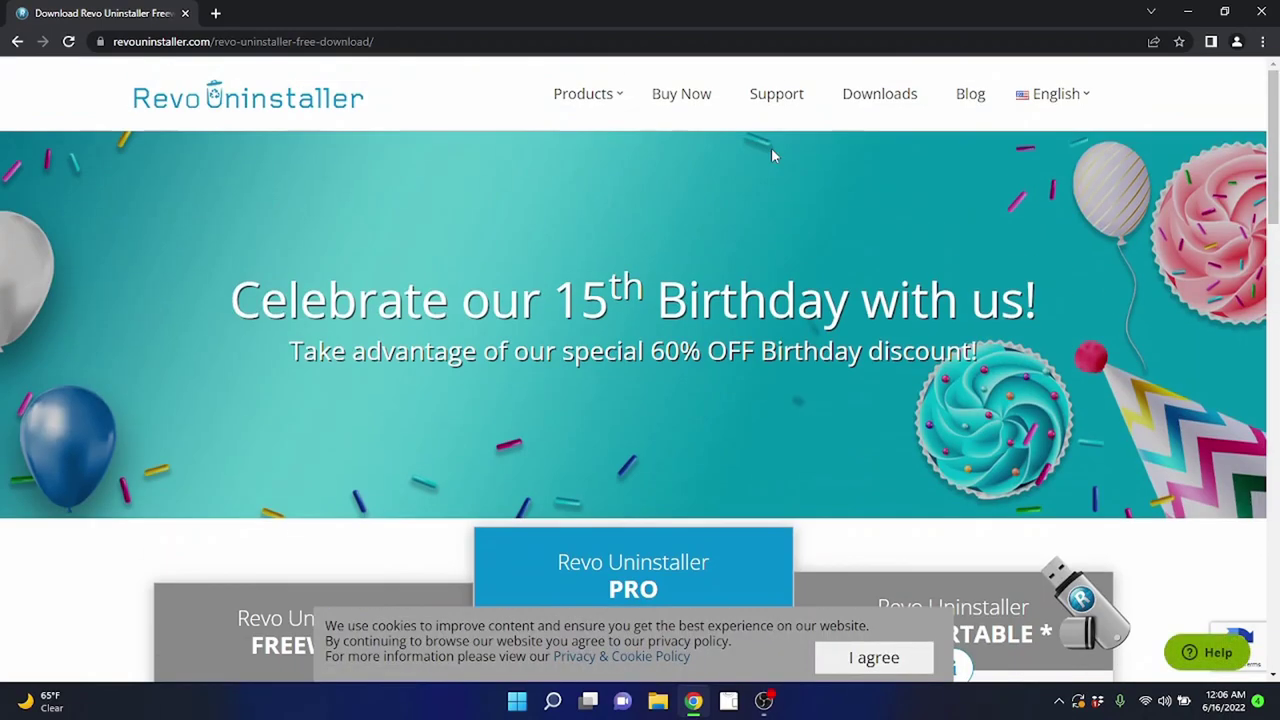
scroll(652, 303, "down", 2)
scroll(650, 303, "down", 1)
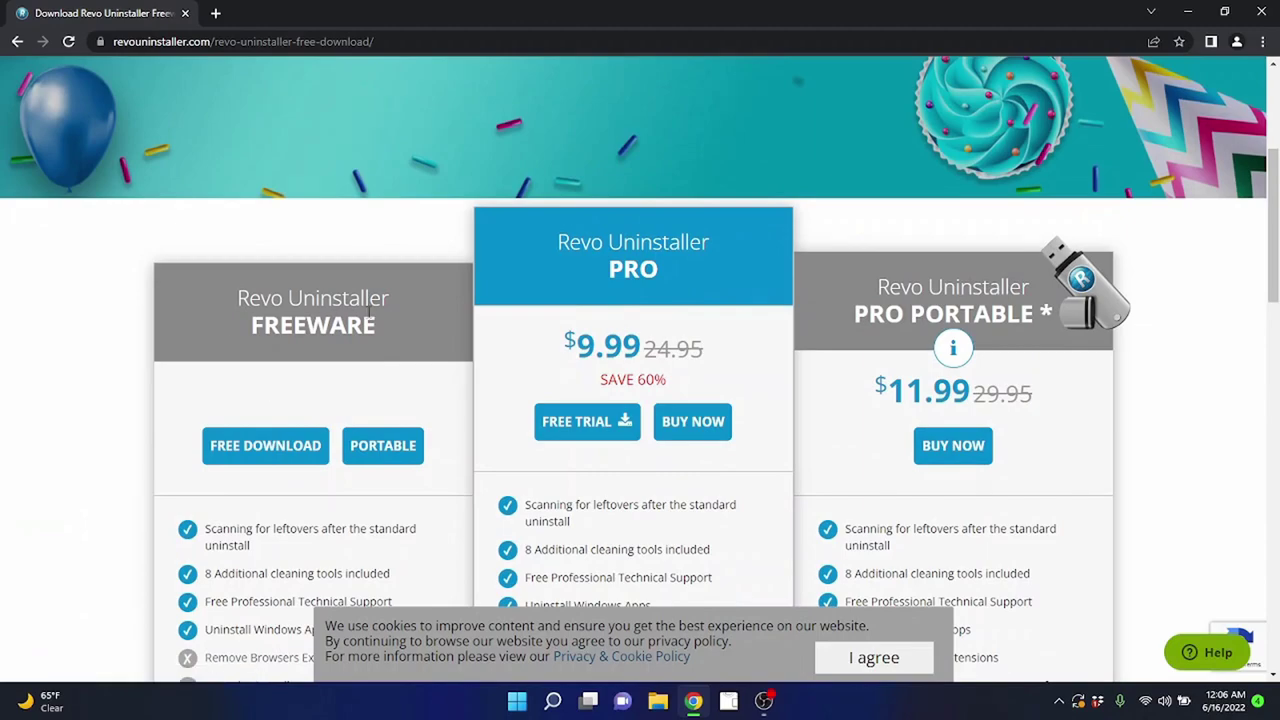
scroll(362, 320, "down", 1)
scroll(300, 348, "down", 3)
scroll(304, 350, "up", 3)
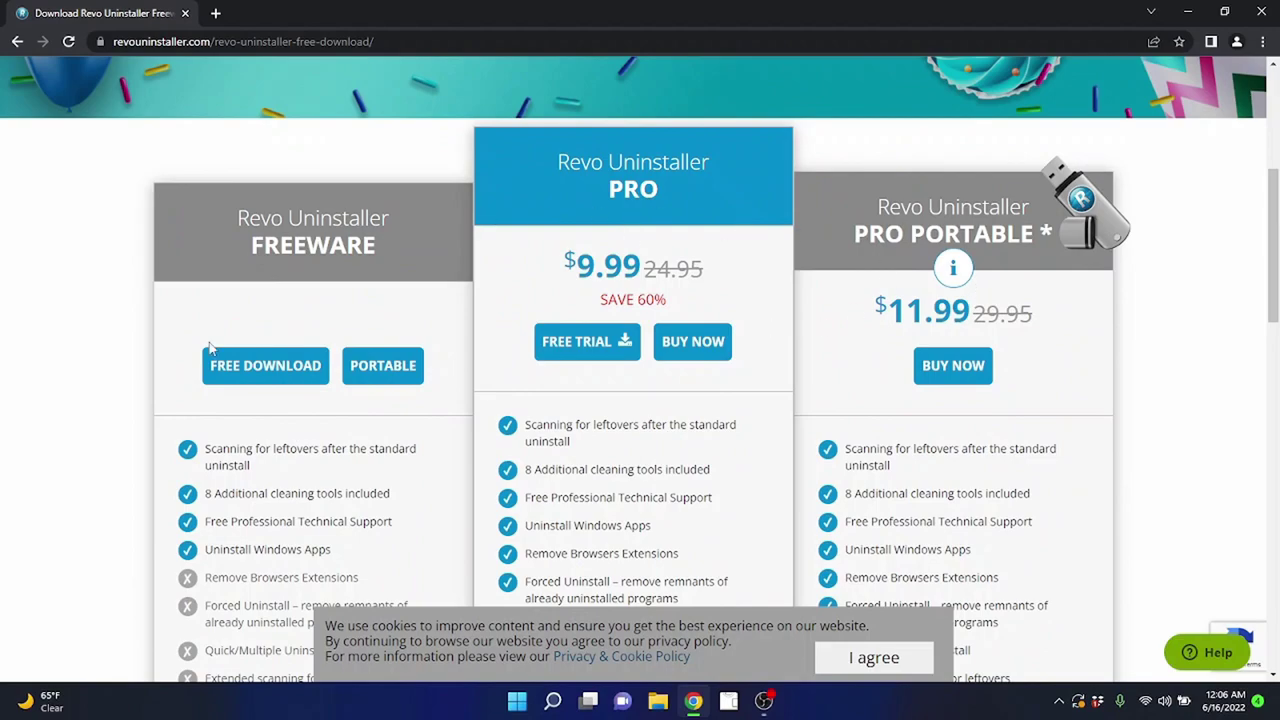
scroll(211, 347, "down", 5)
scroll(613, 405, "up", 4)
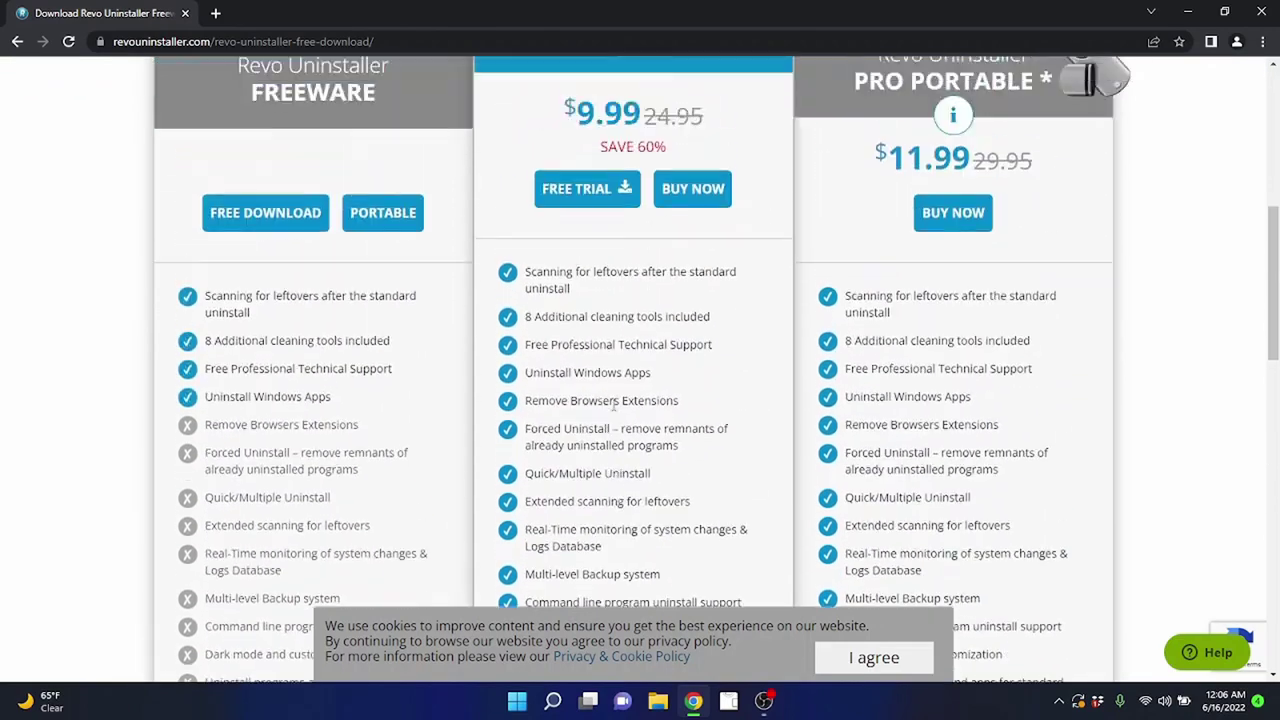
scroll(131, 308, "up", 1)
scroll(134, 323, "up", 1)
scroll(109, 309, "down", 1)
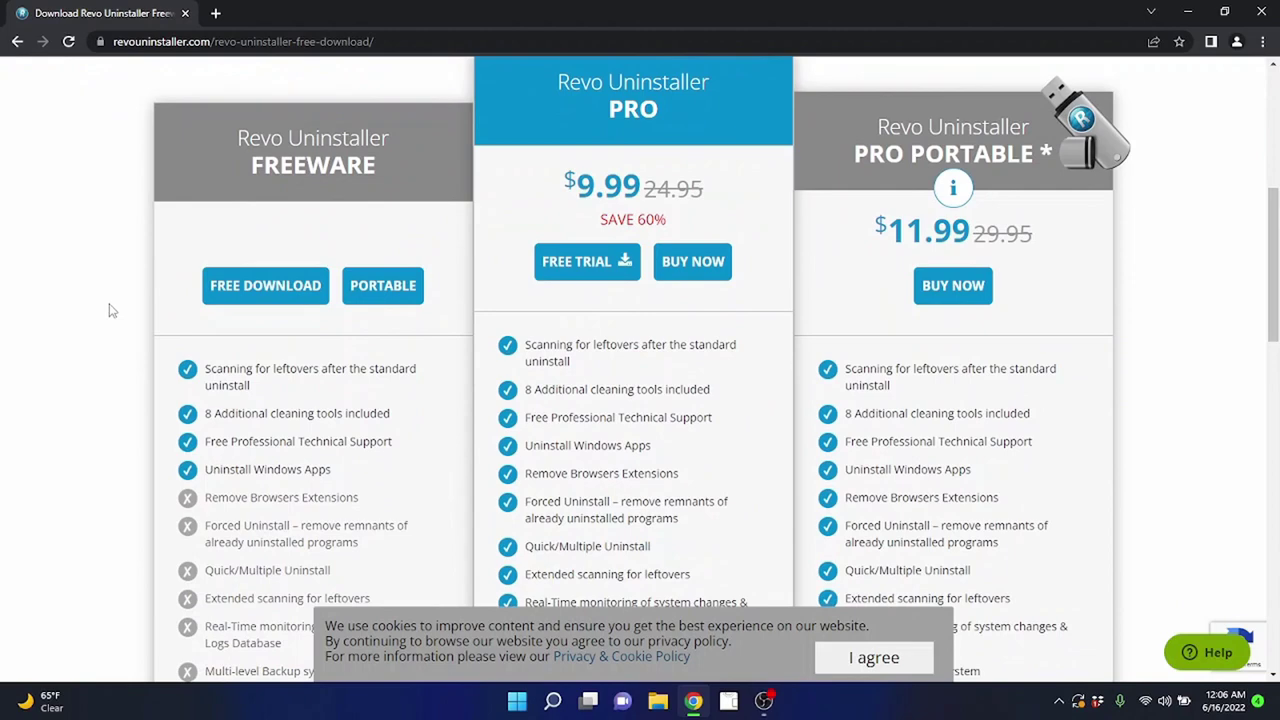
Download the Revo Uninstaller Freeware installer and start its setup in English.
left_click(250, 291)
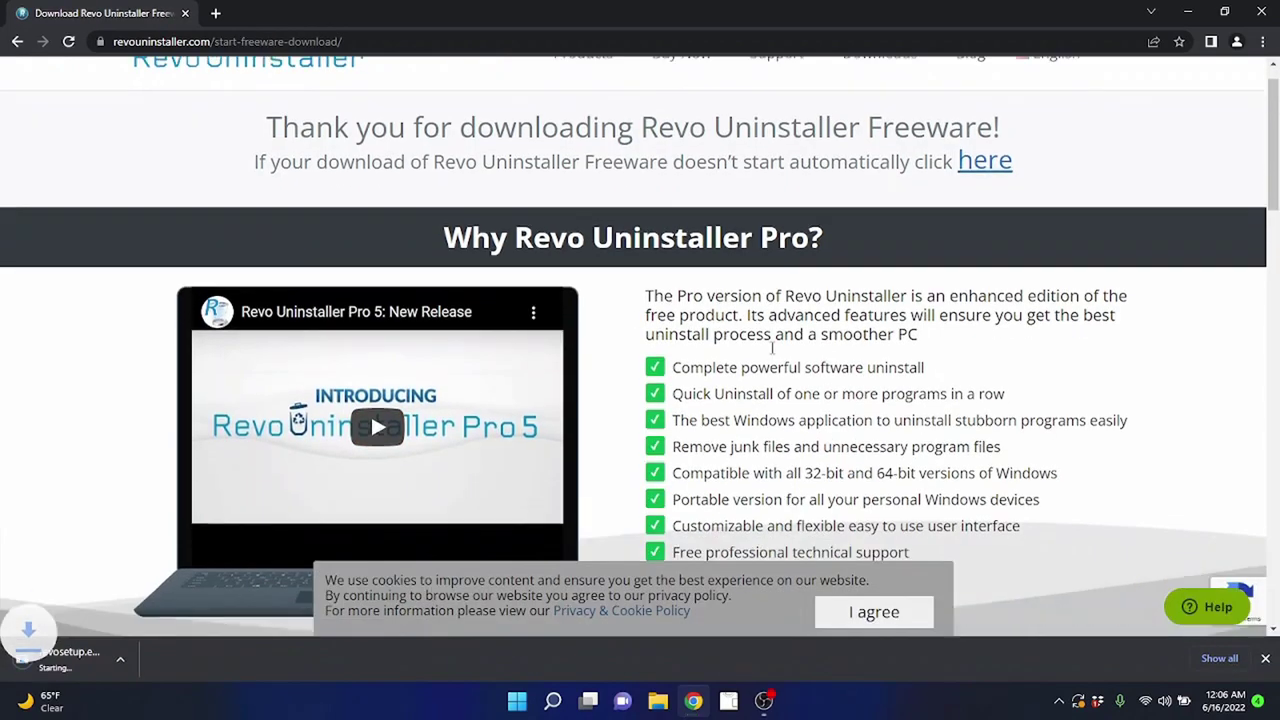
scroll(772, 347, "down", 1)
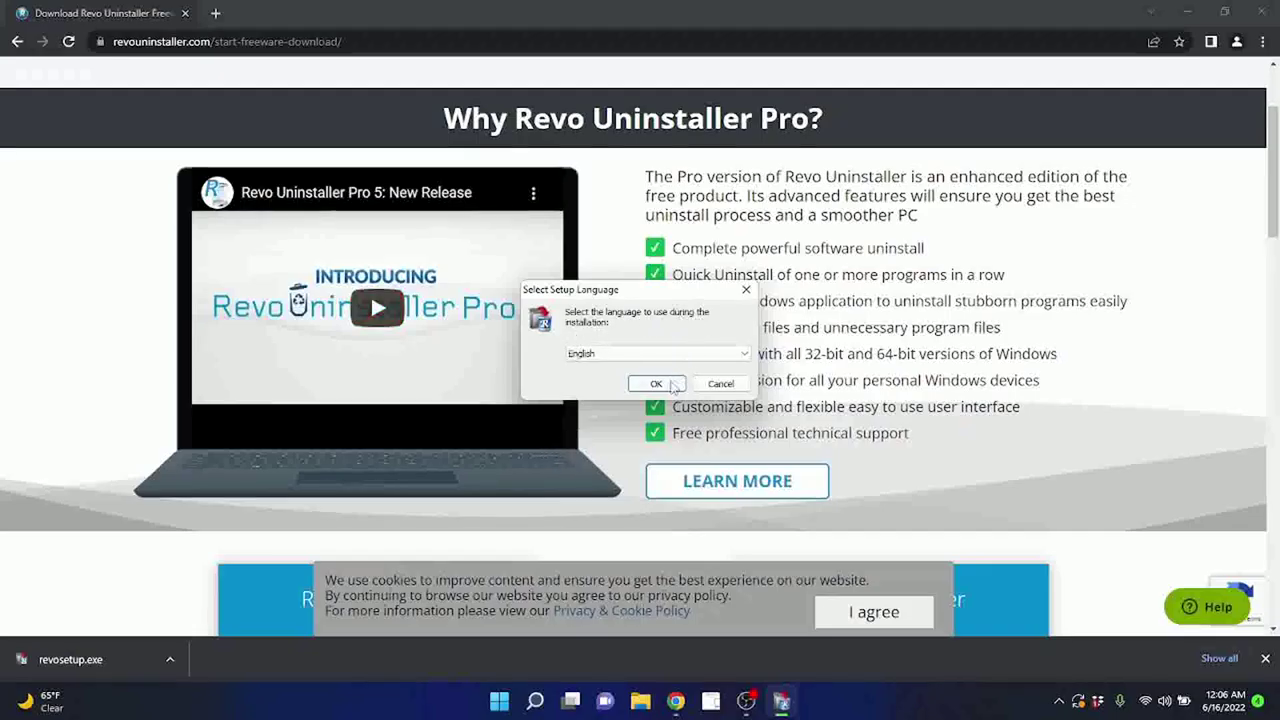
left_click(668, 389)
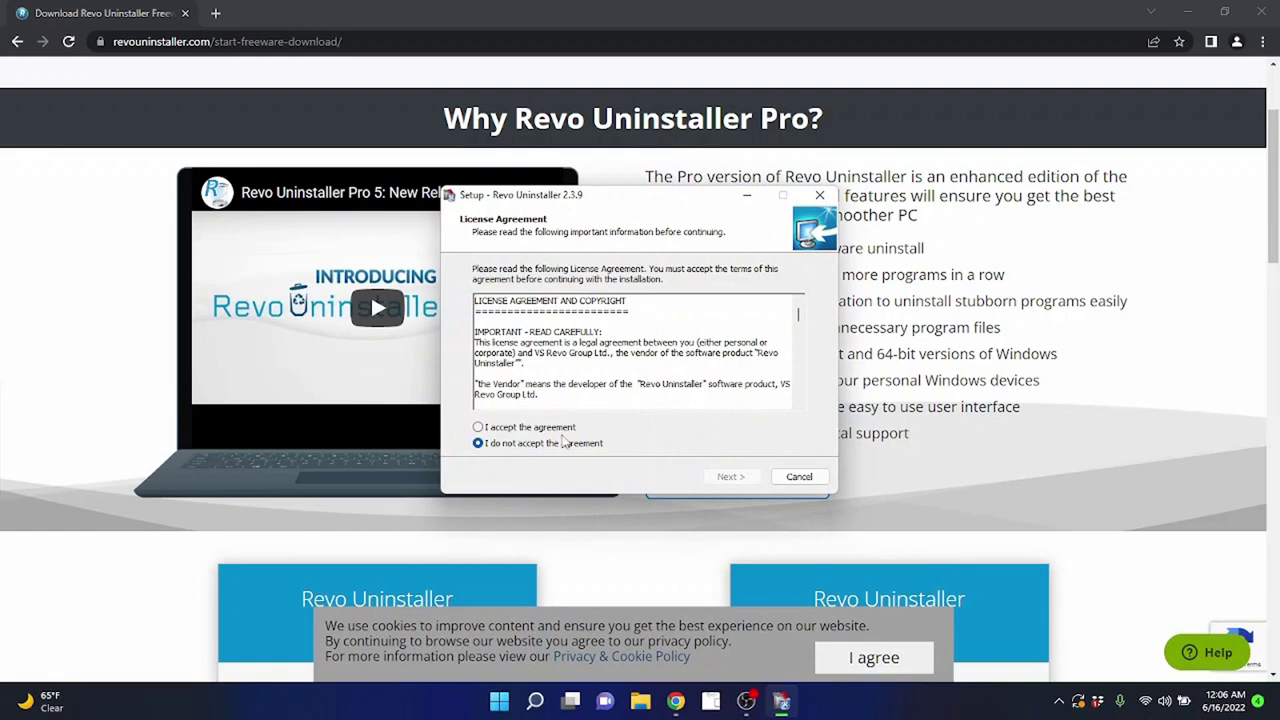
Accept the license agreement and install Revo Uninstaller in the default folder with a desktop shortcut, finishing setup without launching it.
left_click(530, 427)
left_click(730, 477)
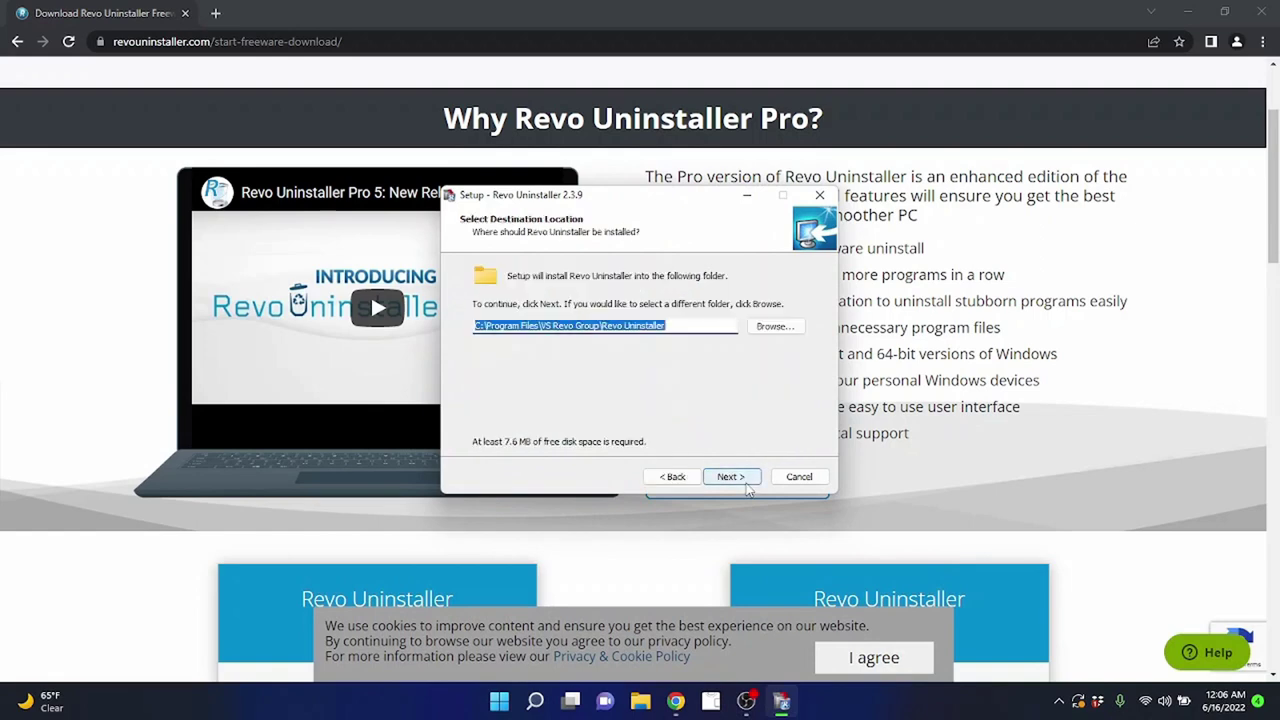
left_click(741, 484)
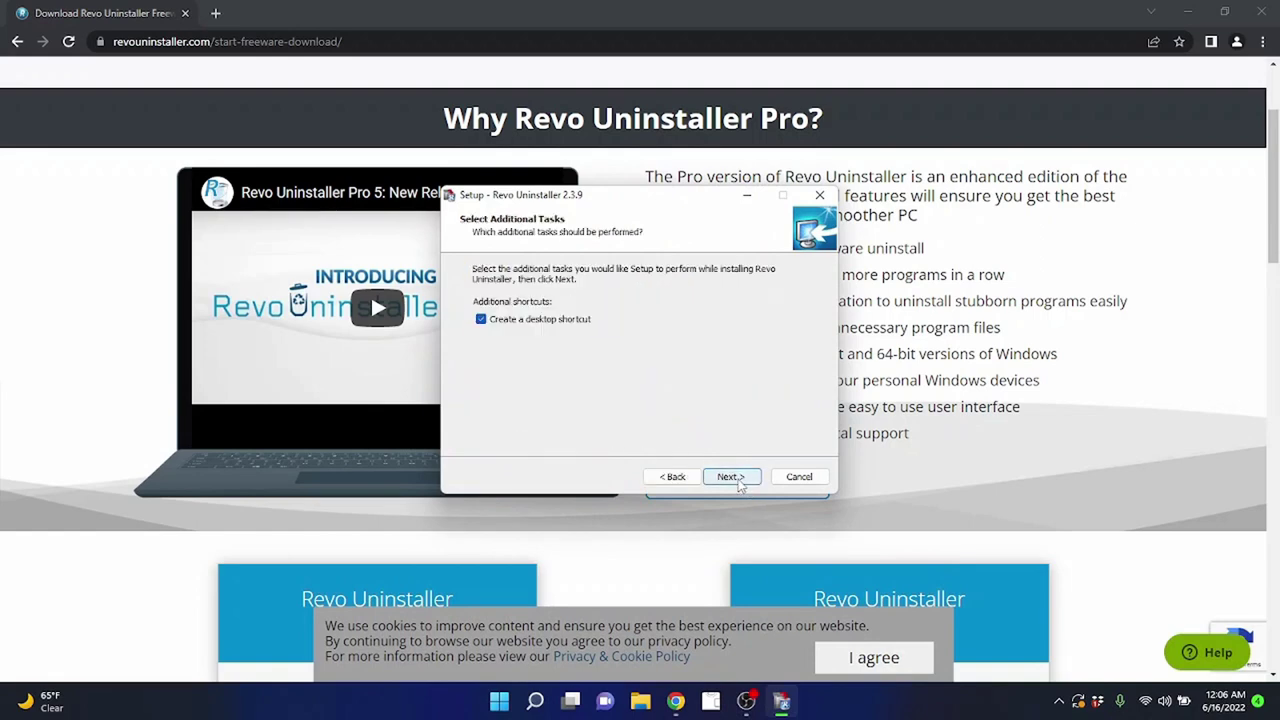
left_click(737, 481)
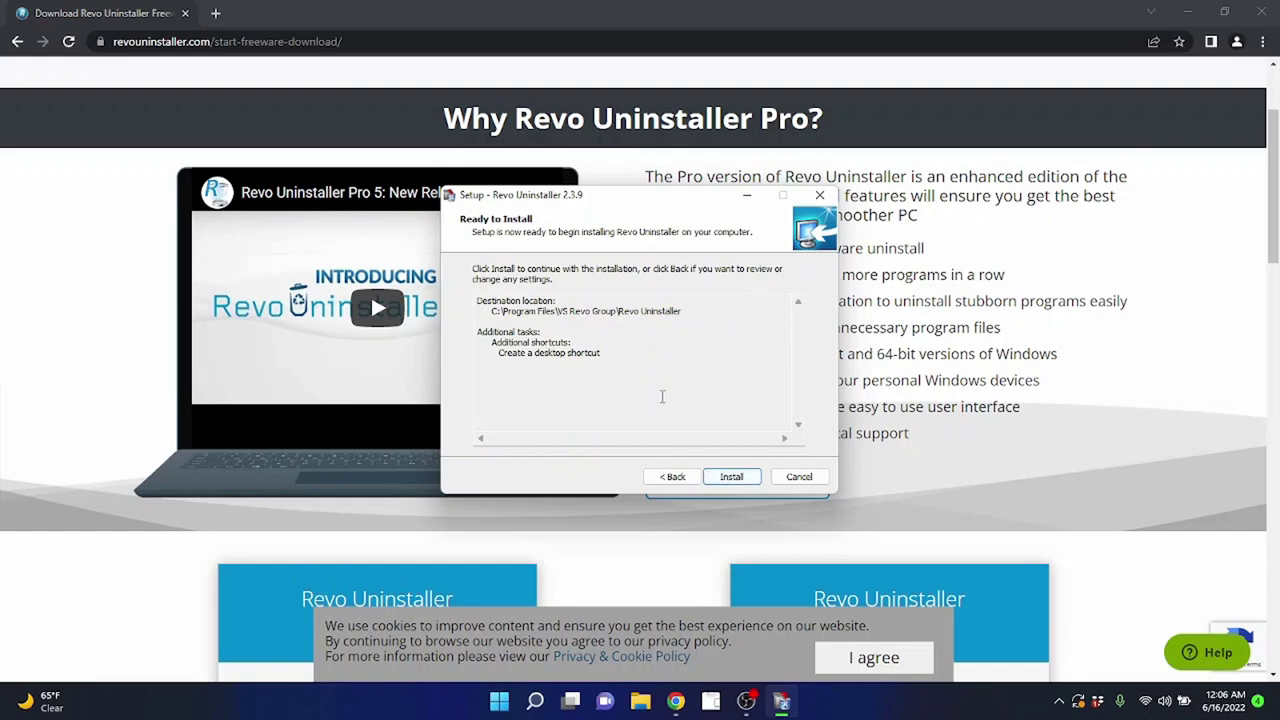
left_click(731, 477)
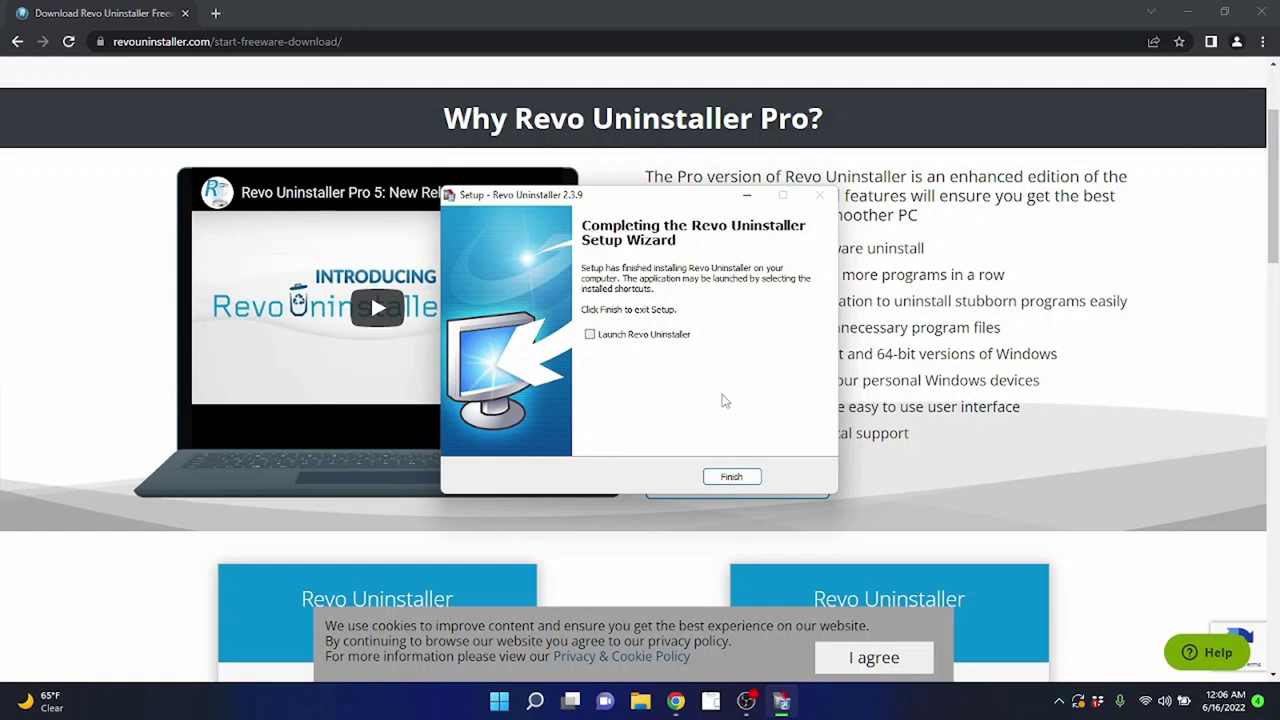
left_click(750, 477)
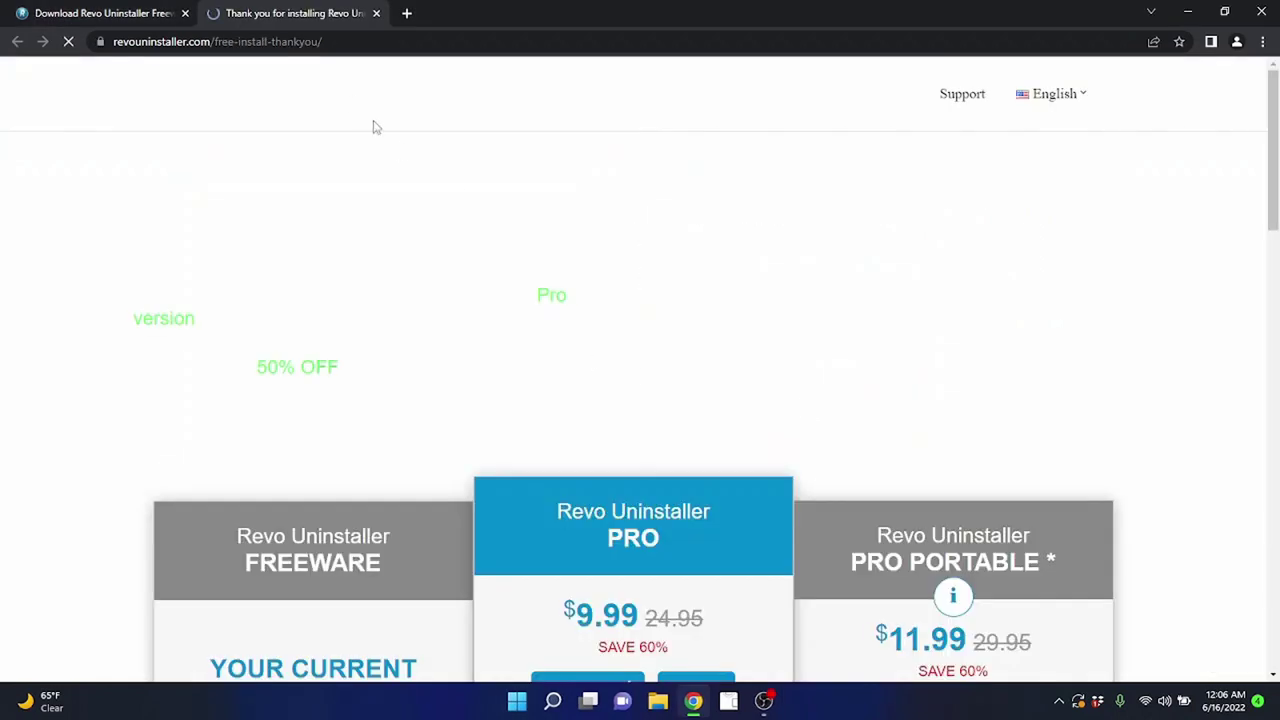
Return to the Revo download page, examine its Freeware and Pro comparison, and close both browser tabs.
key("ctrl+shift+Tab")
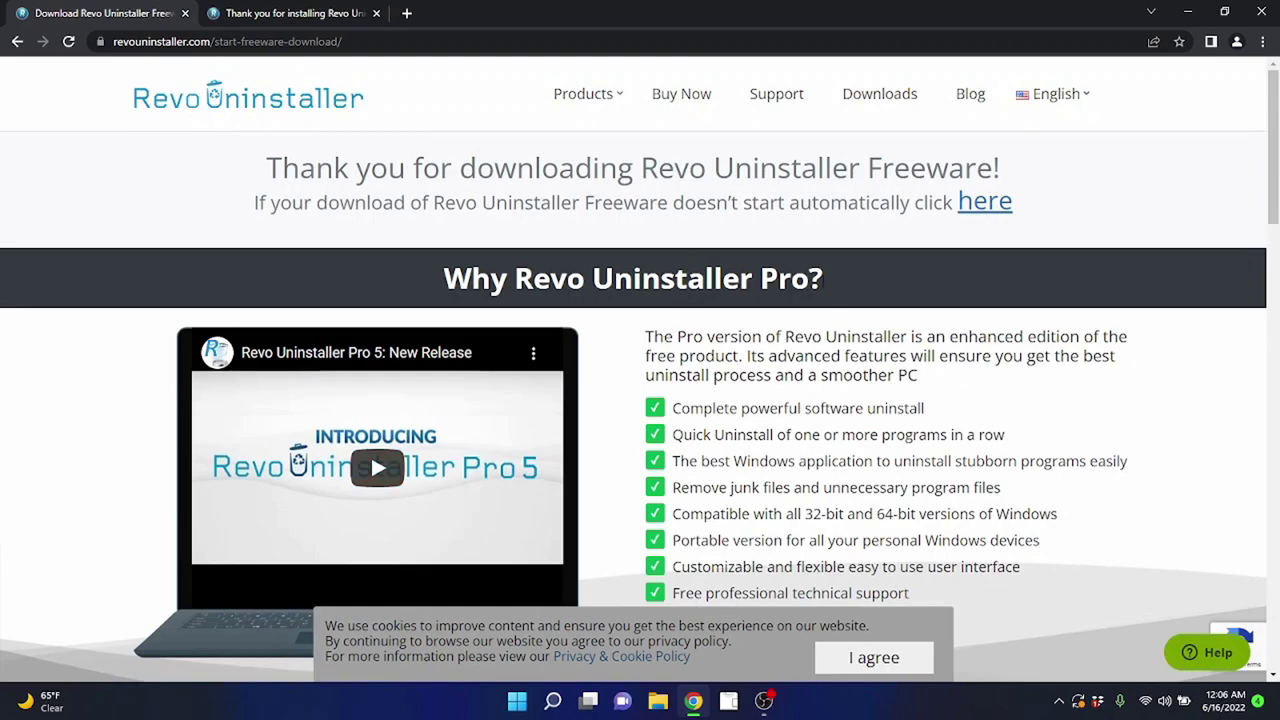
scroll(849, 295, "down", 6)
scroll(840, 305, "down", 8)
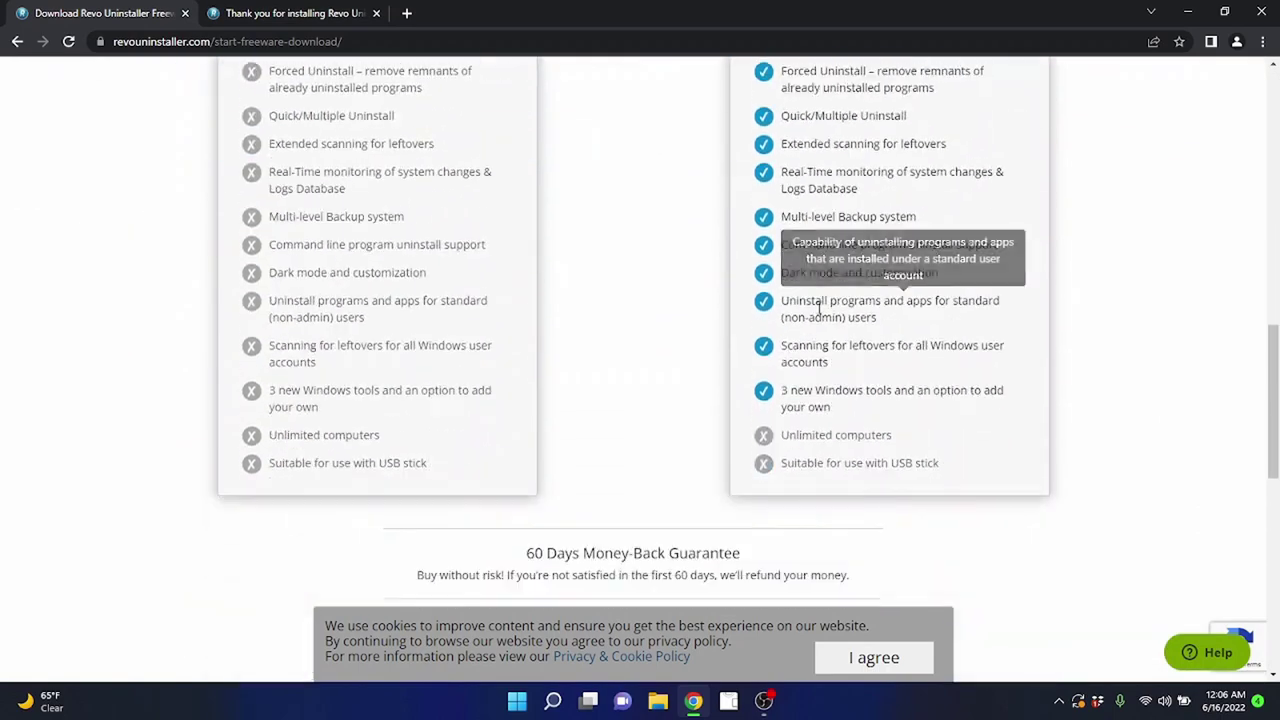
scroll(597, 323, "down", 2)
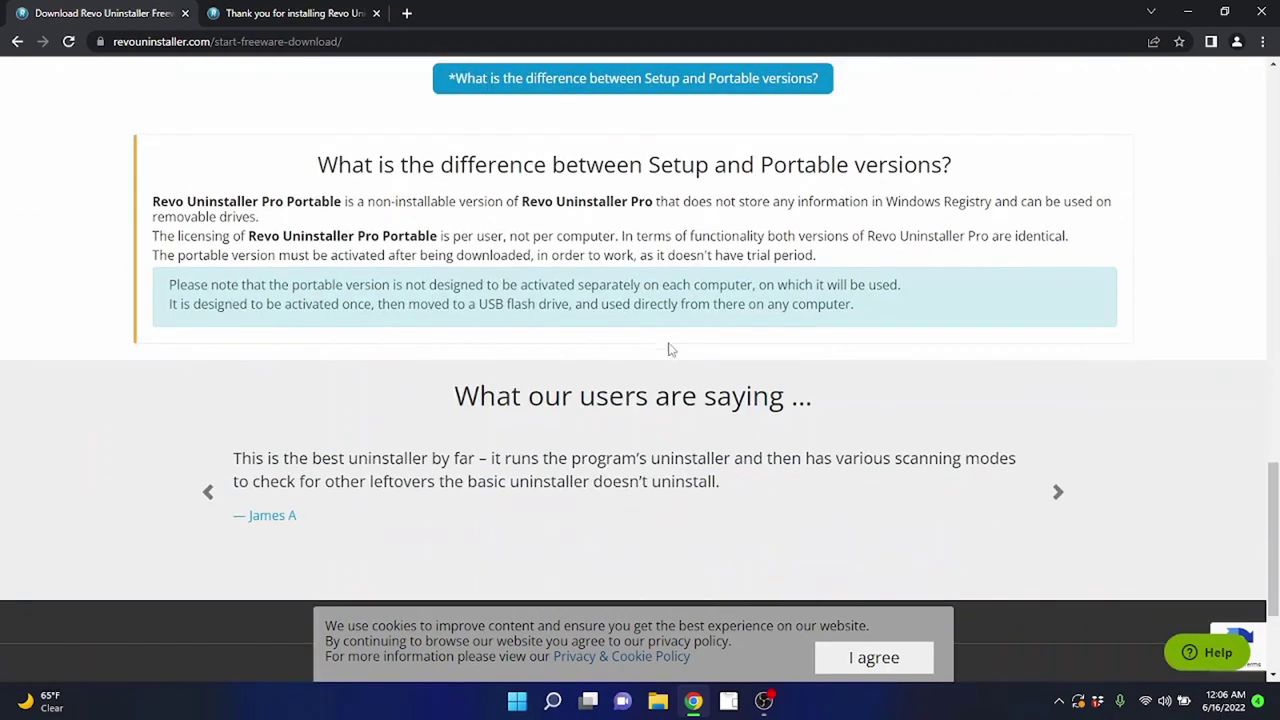
scroll(680, 350, "up", 10)
scroll(697, 360, "up", 5)
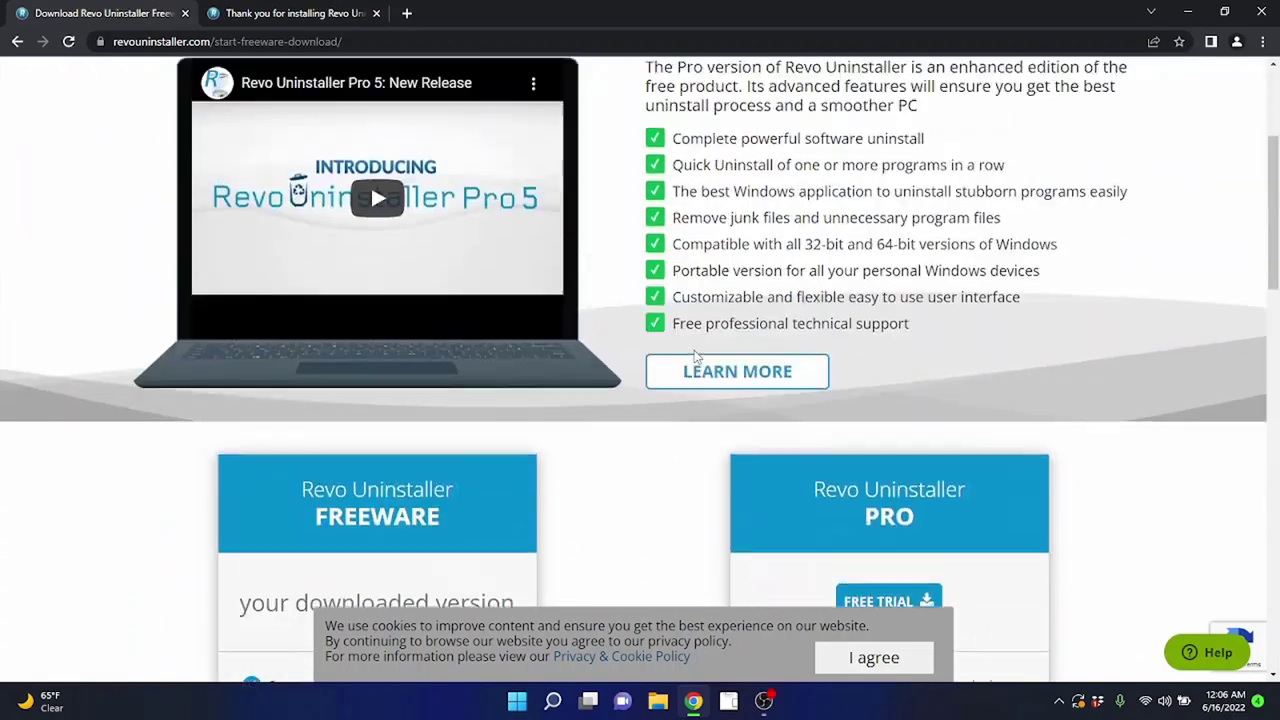
scroll(684, 360, "down", 7)
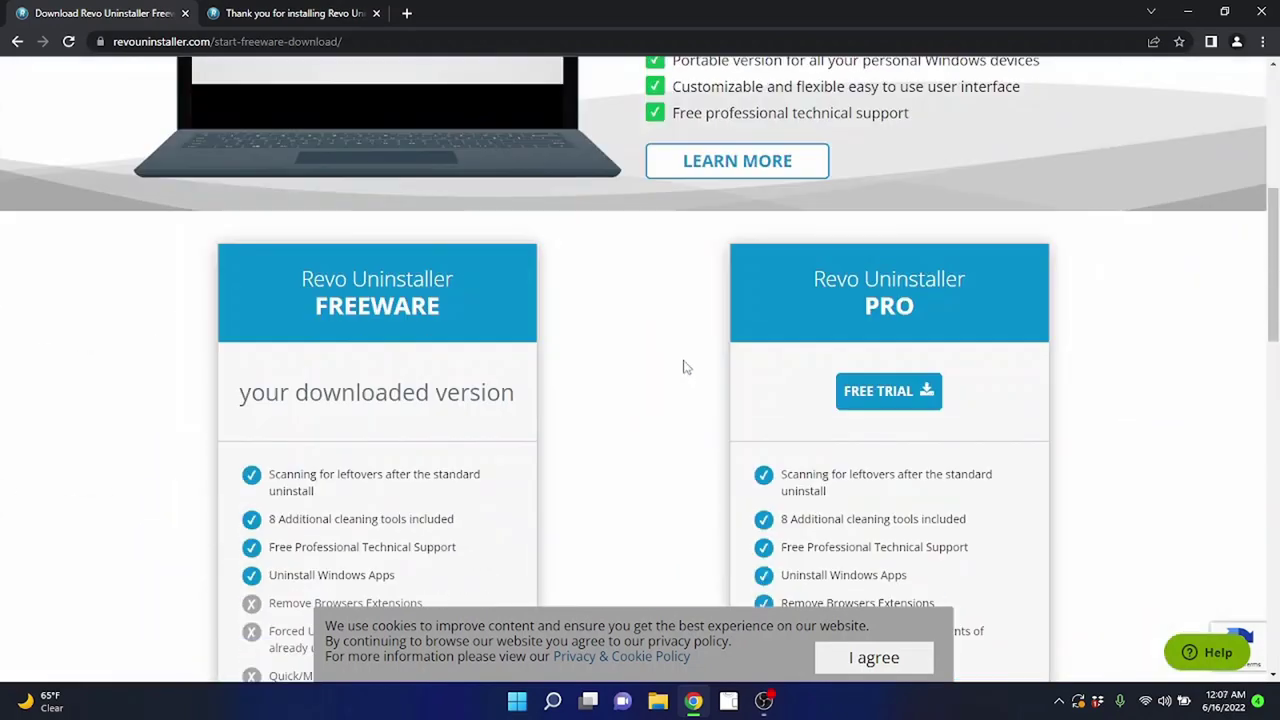
scroll(680, 362, "up", 7)
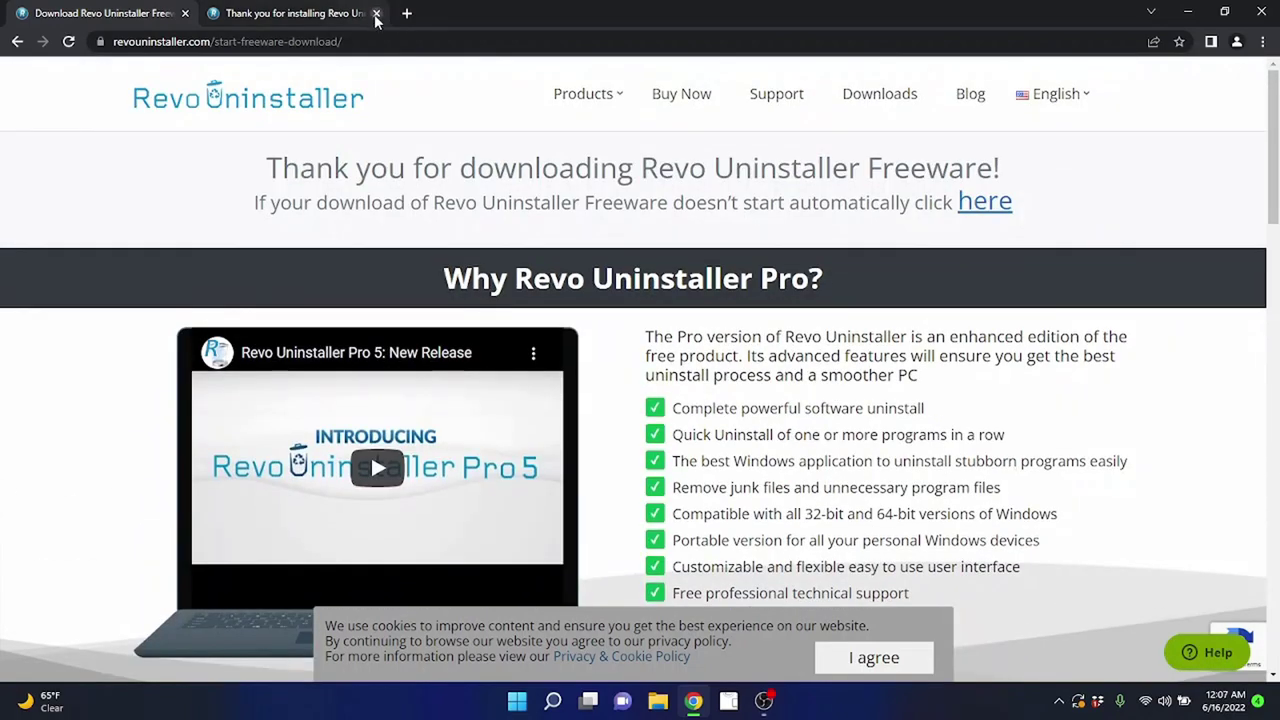
left_click(376, 13)
left_click(185, 13)
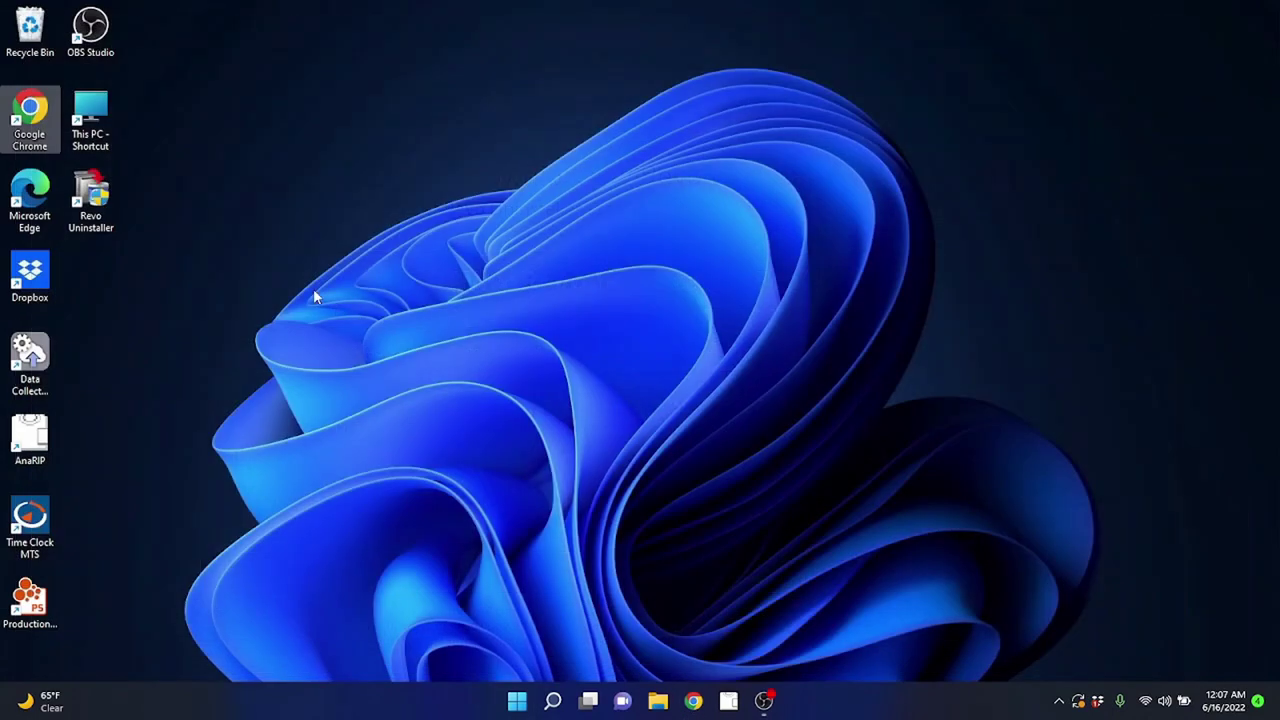
Open Revo Uninstaller from the desktop and look through its list of installed programs down to the end.
left_click(90, 200)
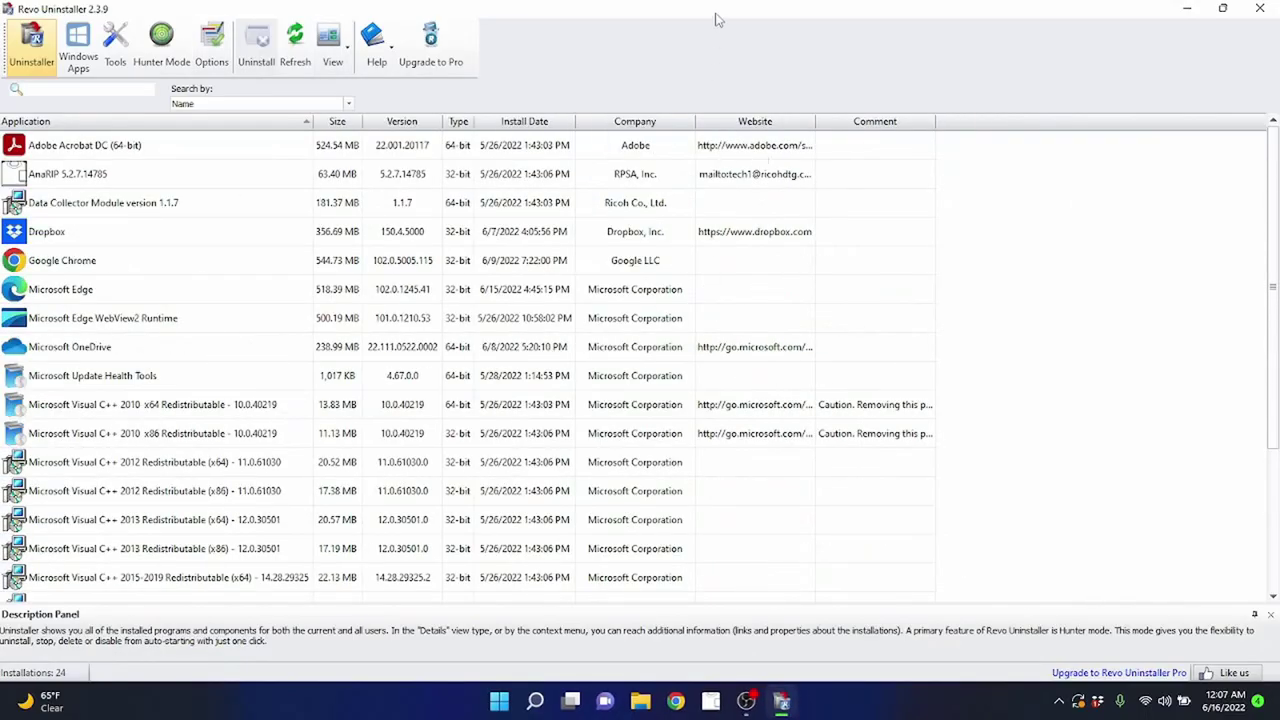
left_click_drag(714, 17, 690, 2)
scroll(98, 200, "down", 3)
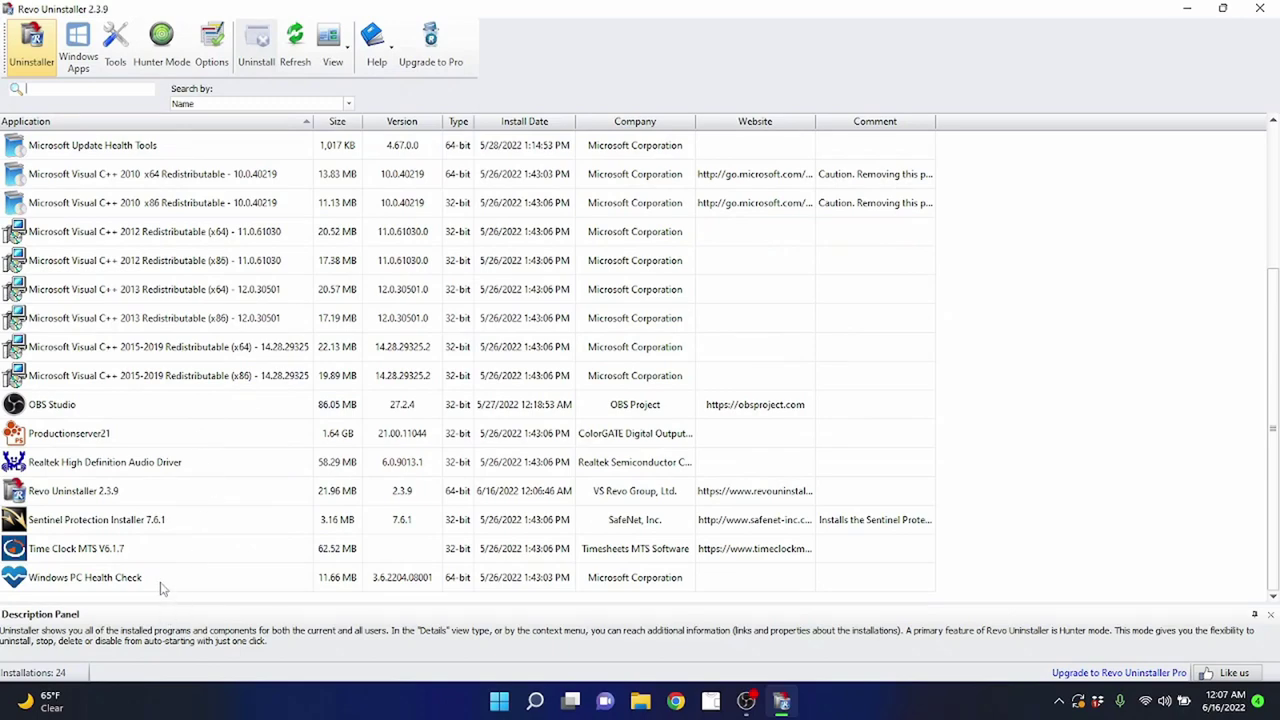
Start uninstalling Adobe Acrobat DC (64-bit) without making a System Restore Point first.
scroll(332, 437, "up", 2)
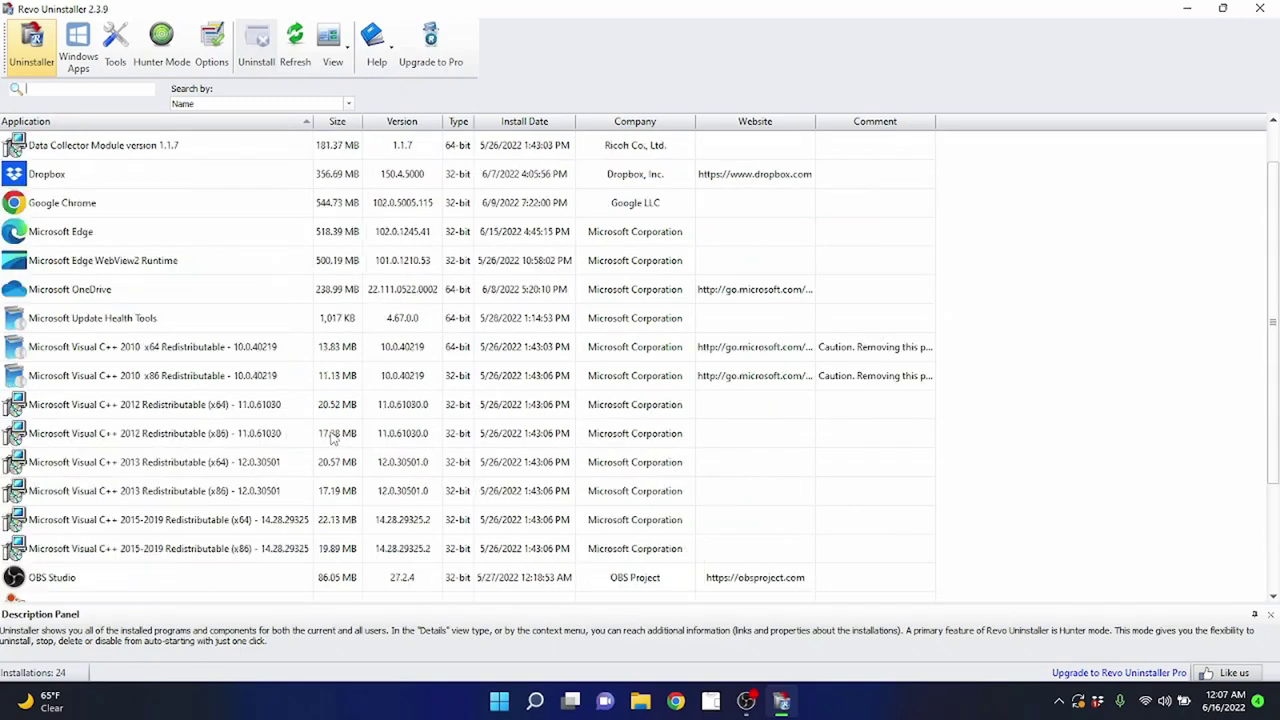
scroll(332, 437, "up", 1)
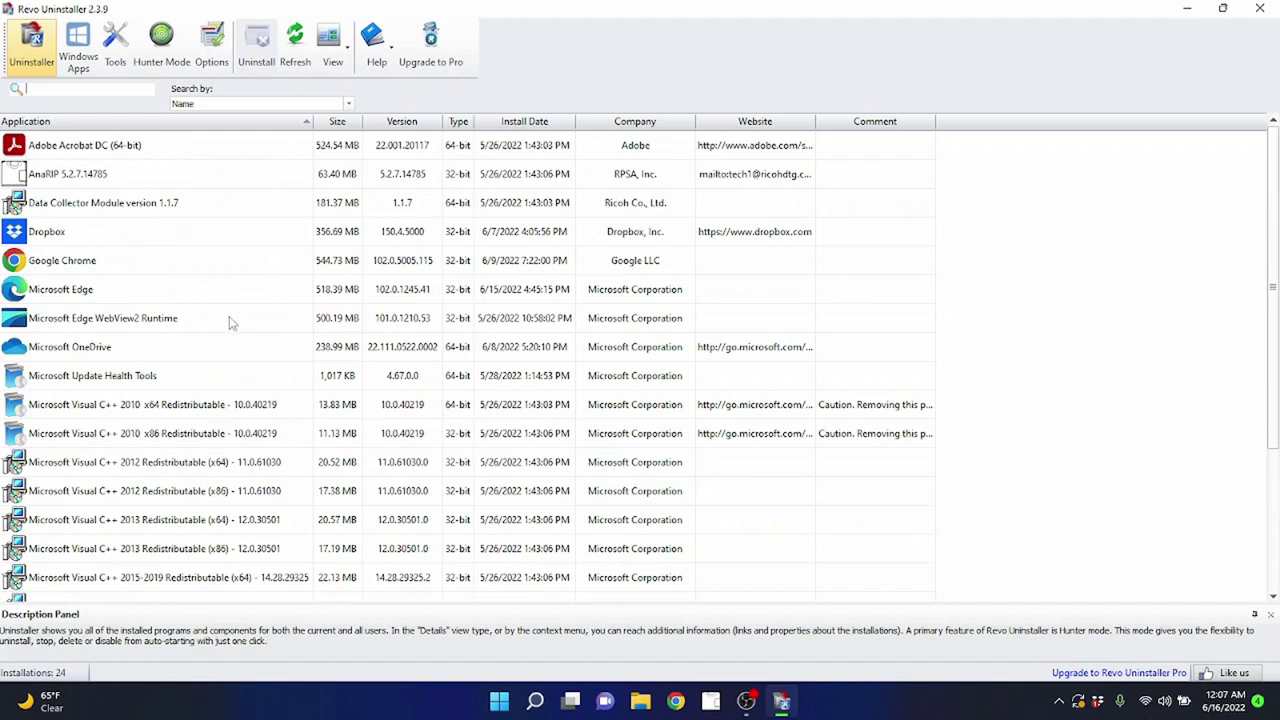
left_click(79, 150)
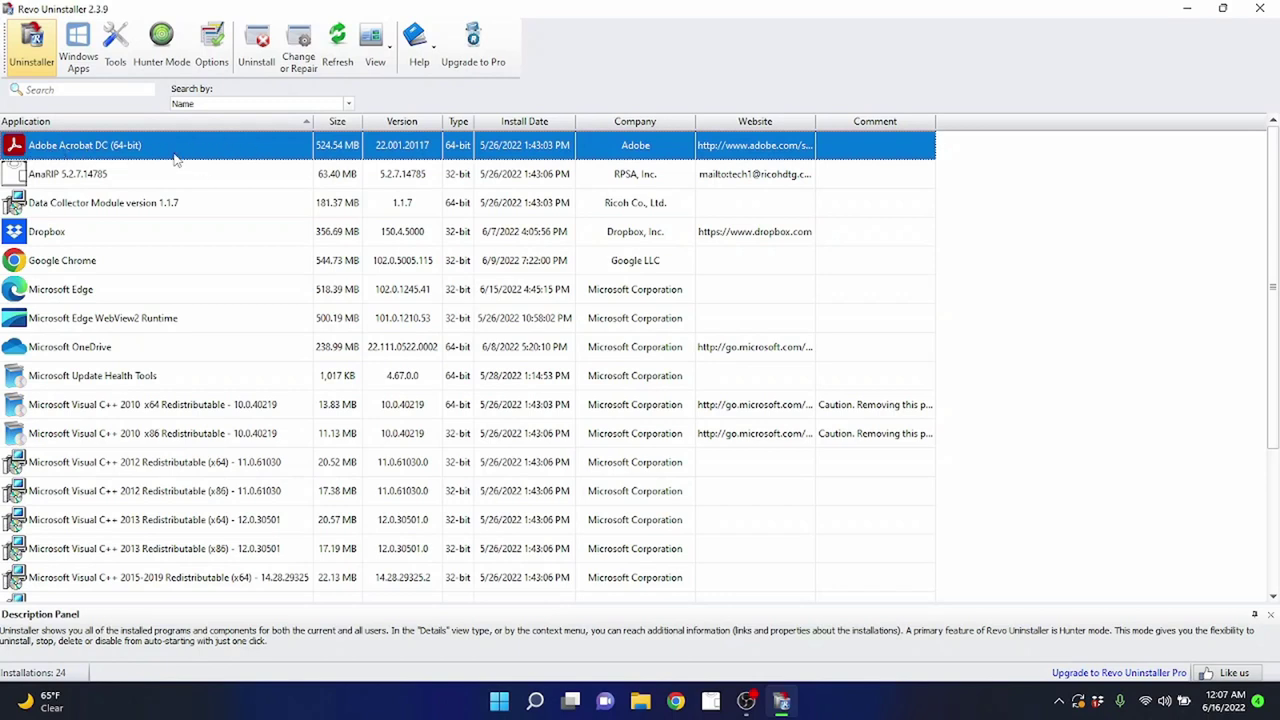
left_click(115, 178)
left_click(130, 157)
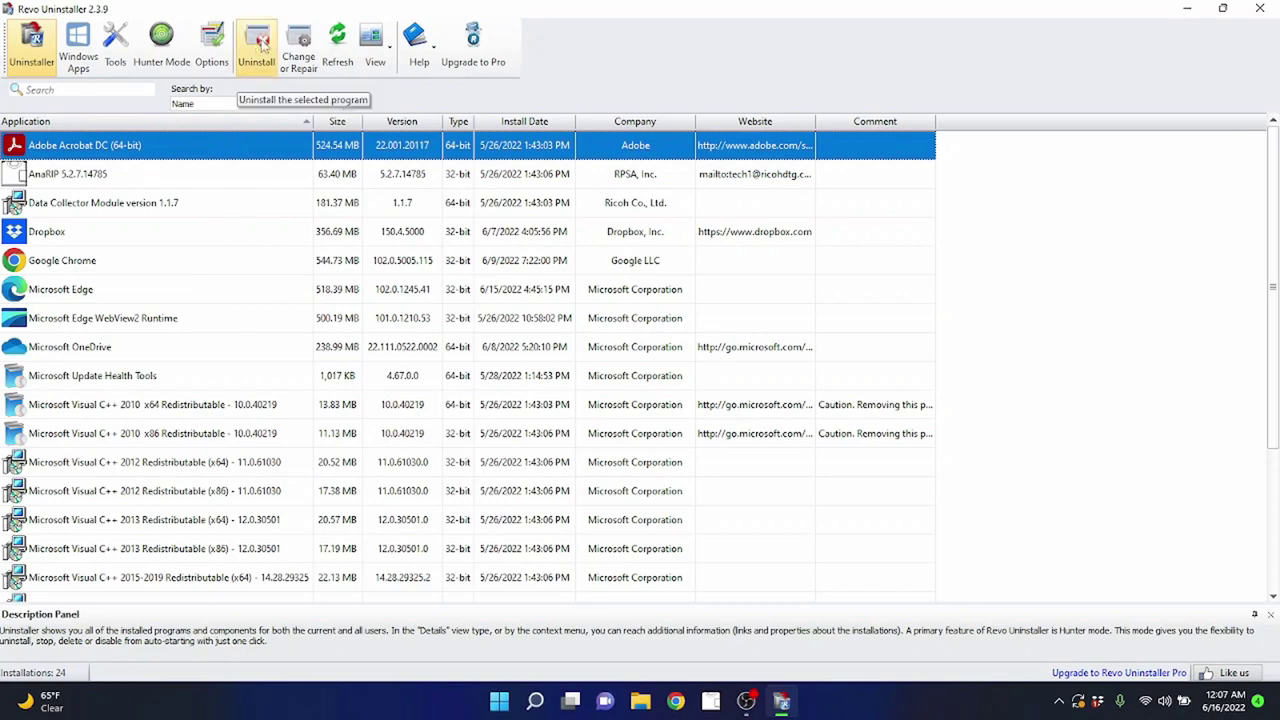
left_click(258, 45)
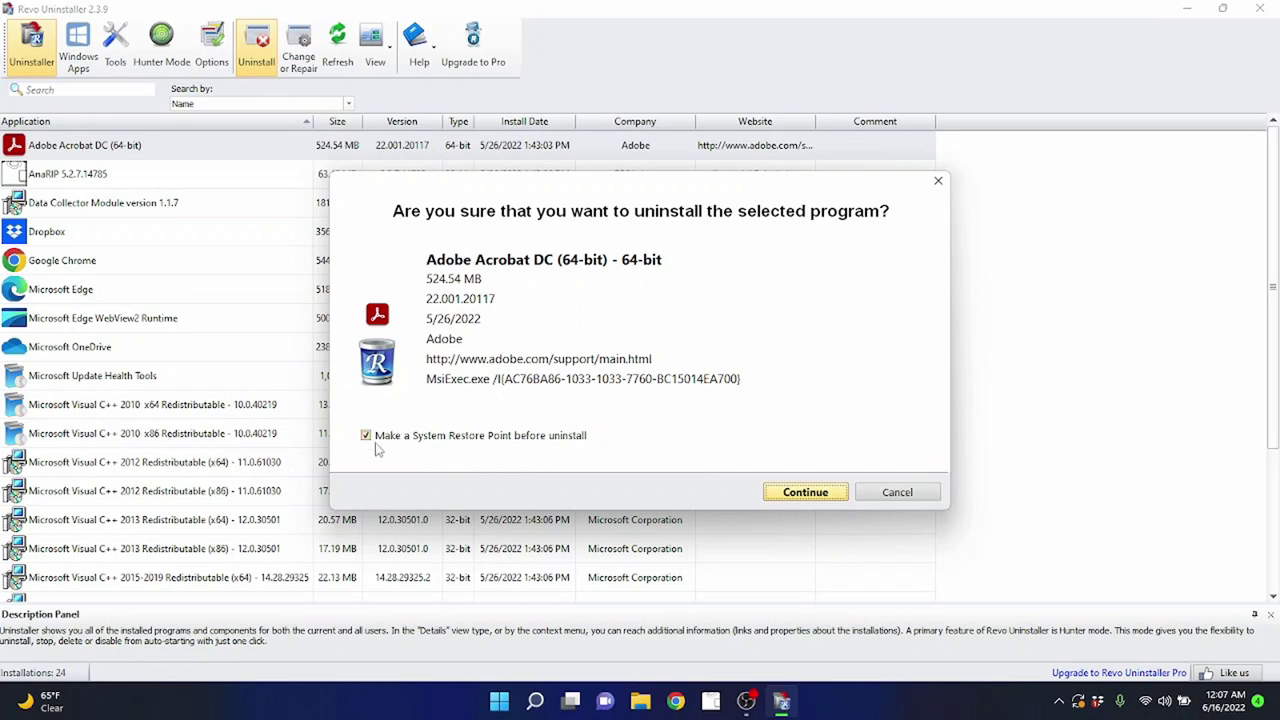
left_click(366, 436)
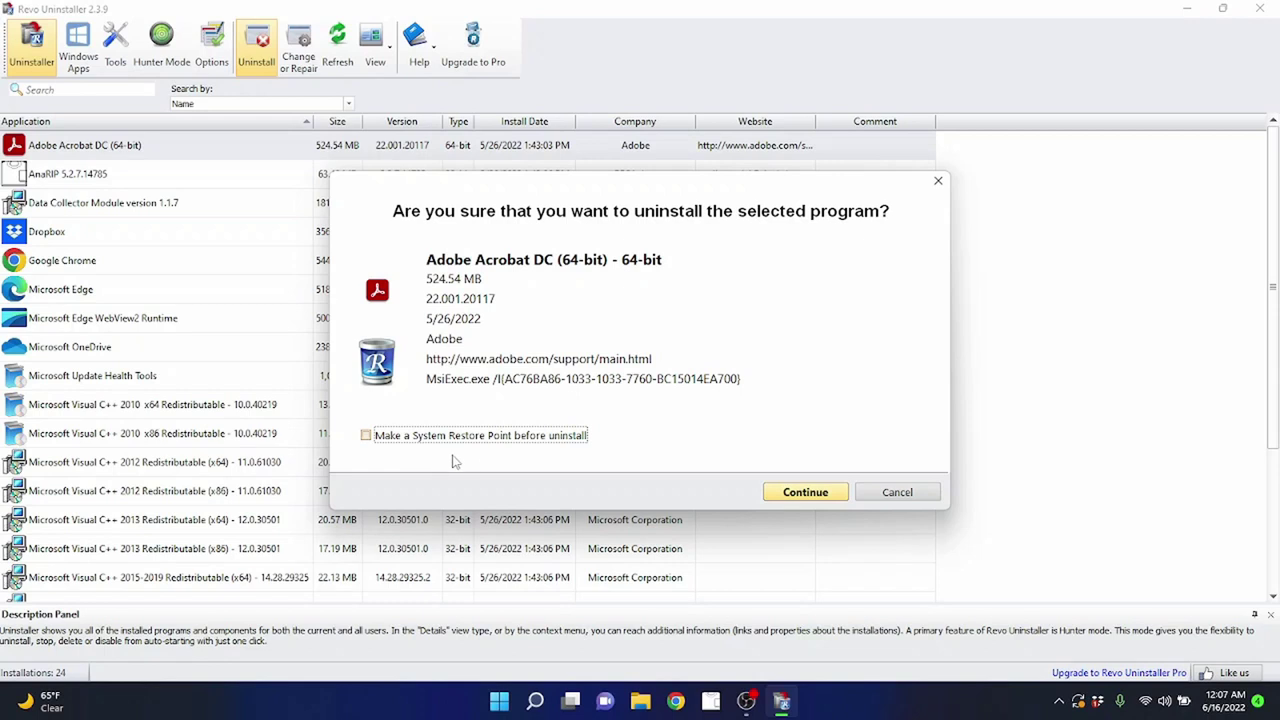
left_click(805, 492)
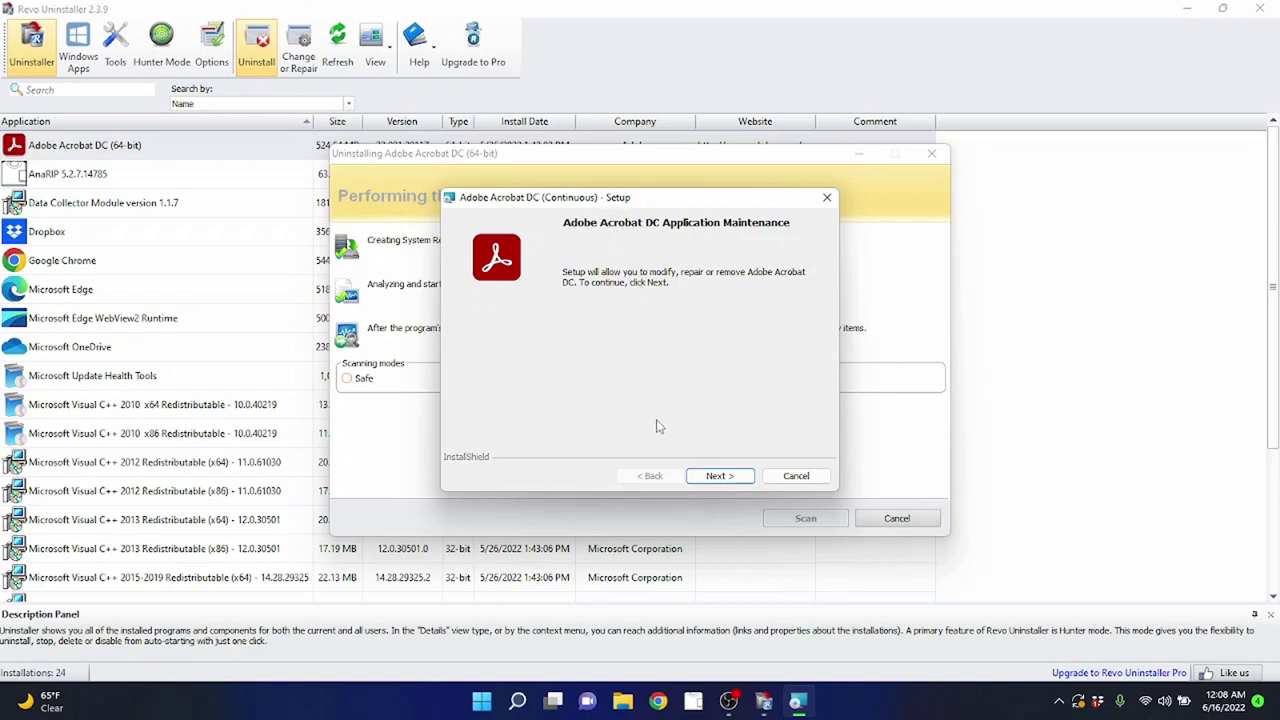
Remove Adobe Acrobat DC with the Remove option of its own setup wizard and finish the wizard.
left_click(745, 480)
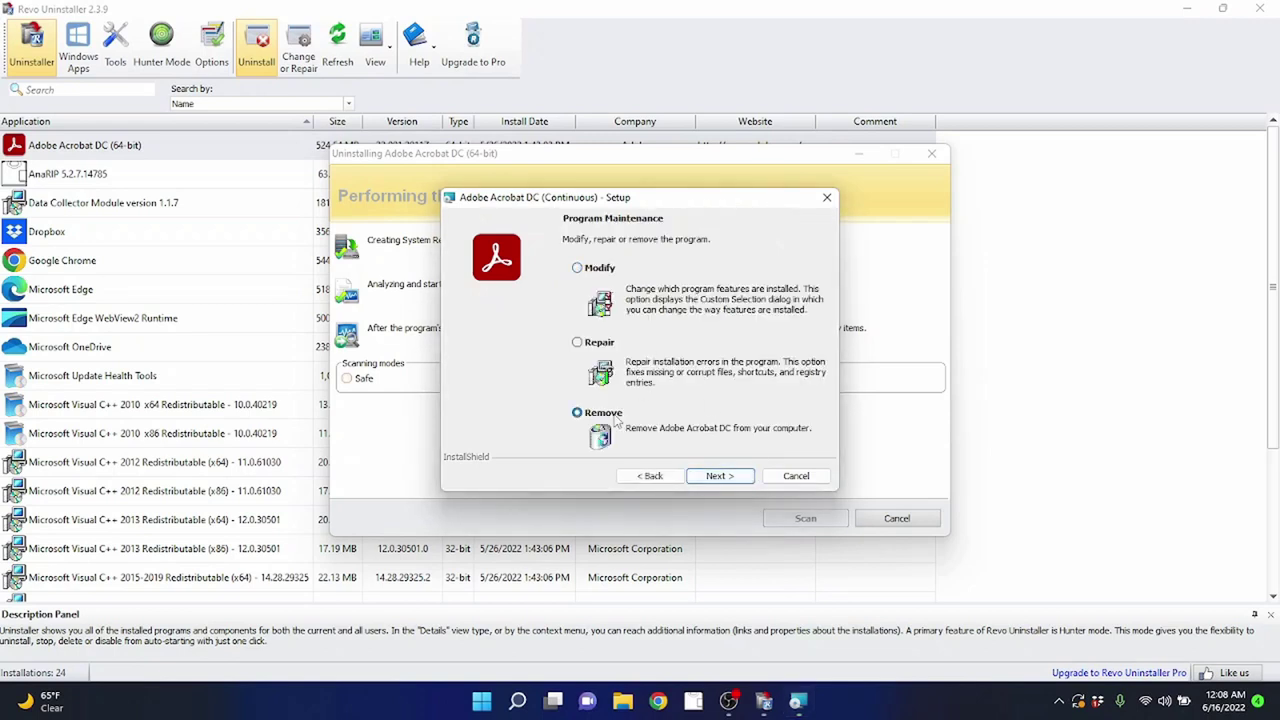
left_click(720, 476)
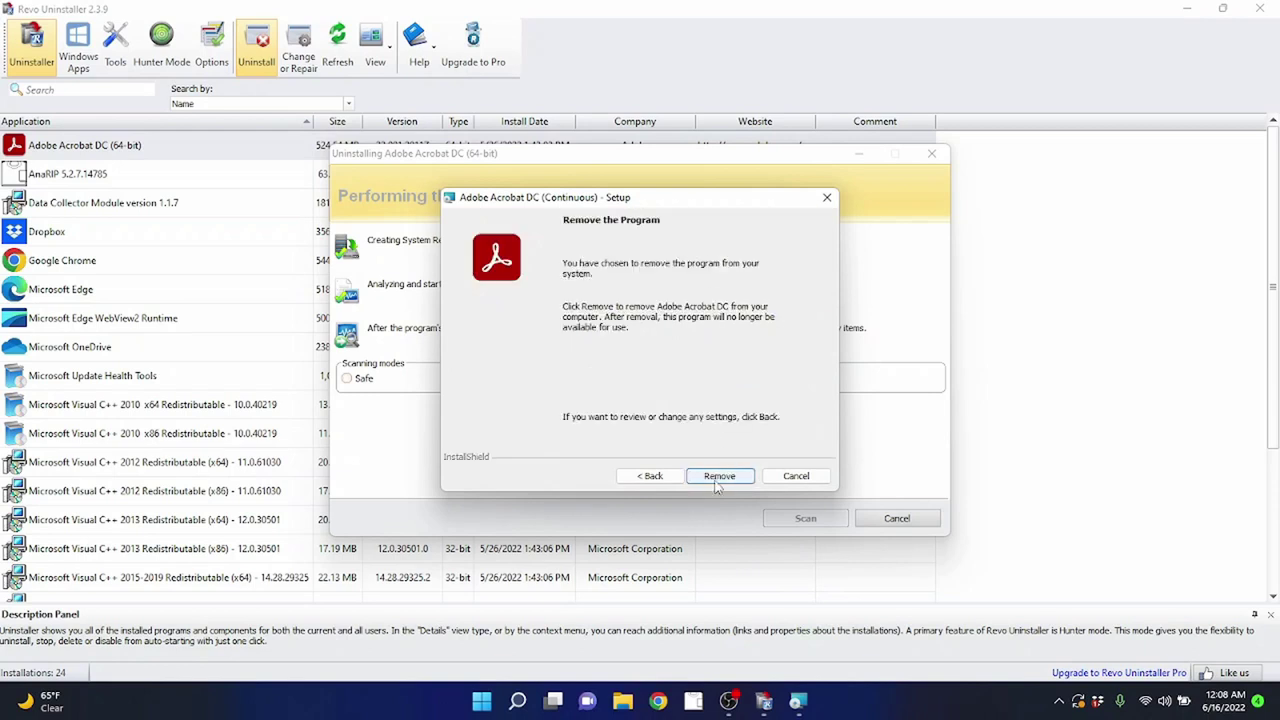
left_click(717, 479)
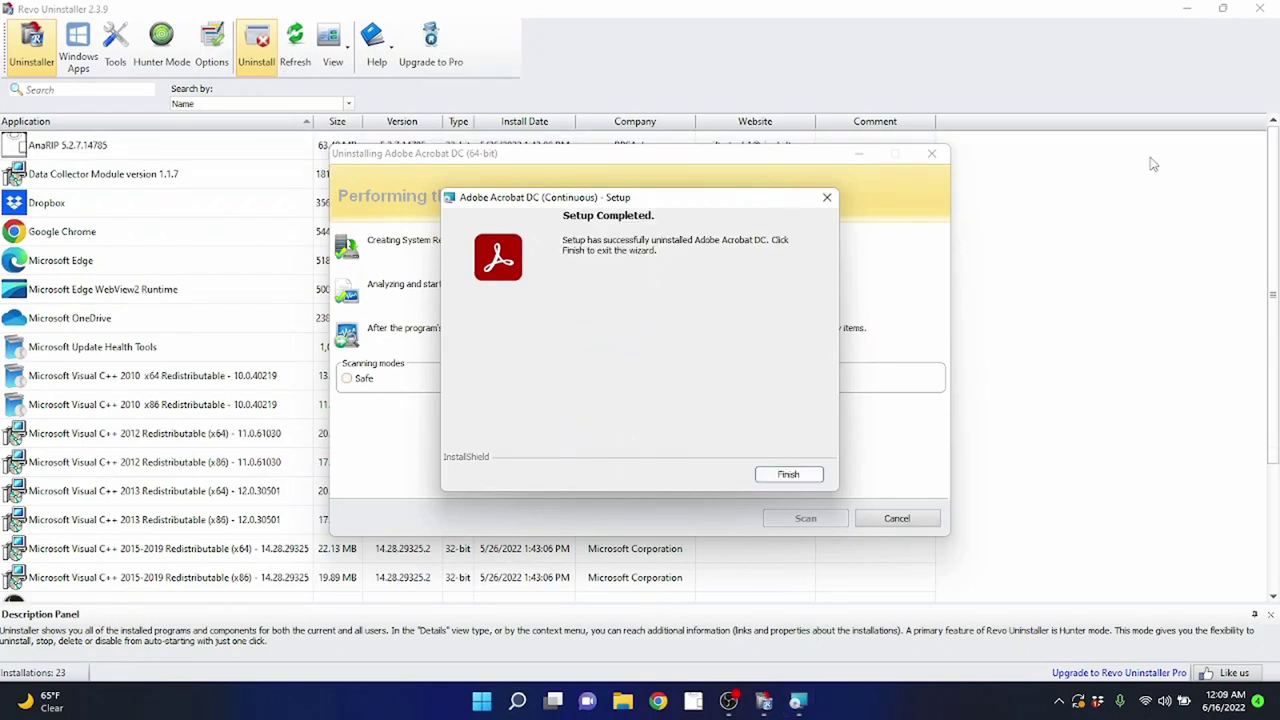
left_click(779, 478)
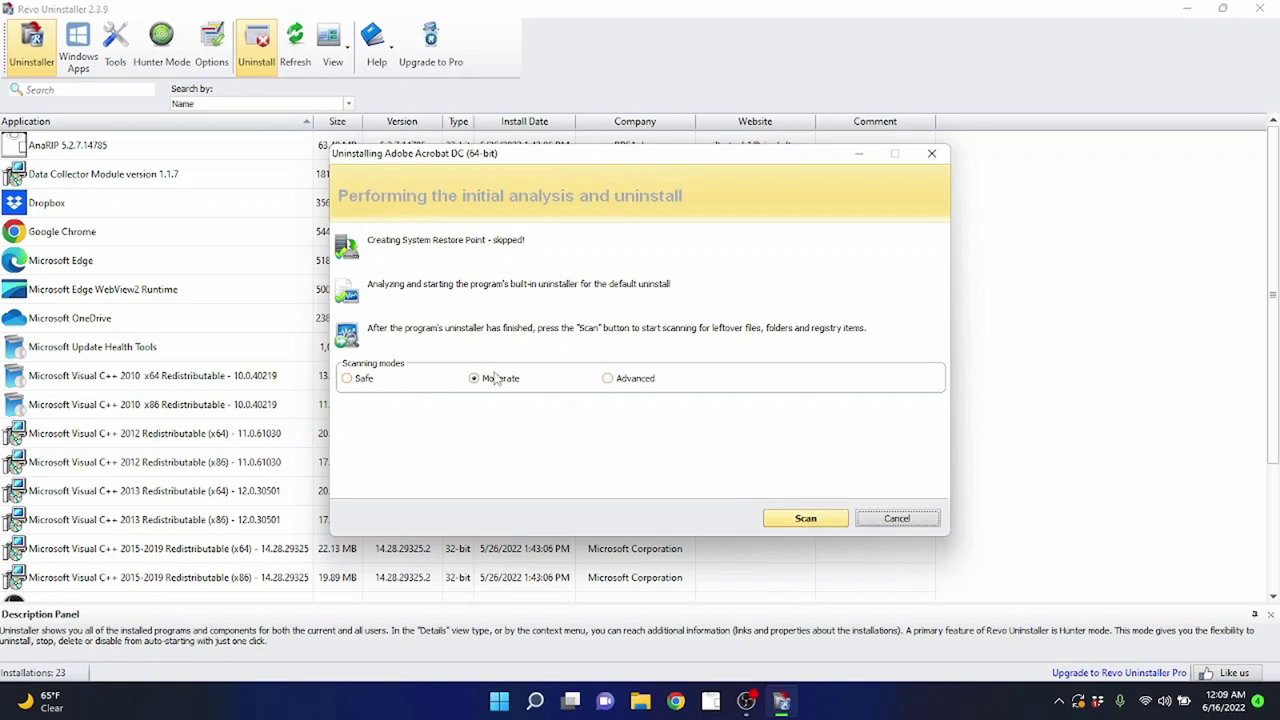
Scan for Adobe Acrobat DC leftovers in Moderate mode and delete all leftover registry items.
left_click(803, 520)
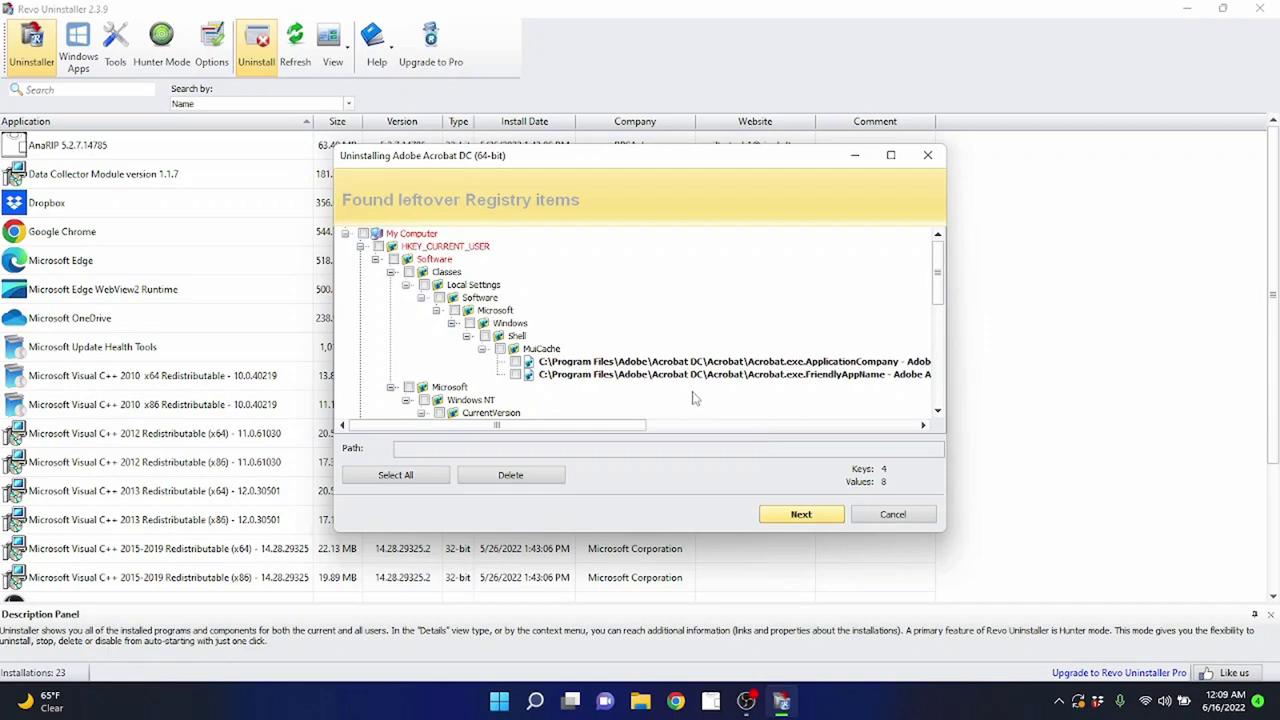
scroll(622, 355, "down", 5)
scroll(618, 362, "up", 10)
left_click(389, 479)
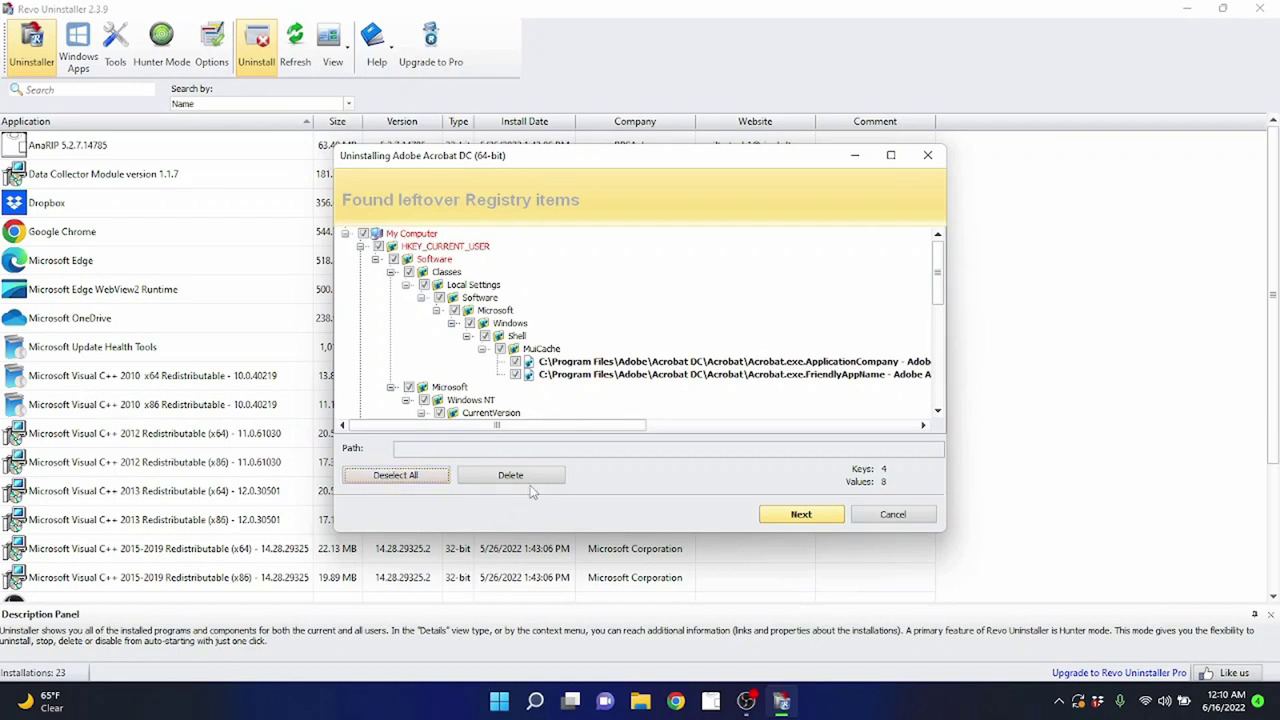
left_click(510, 476)
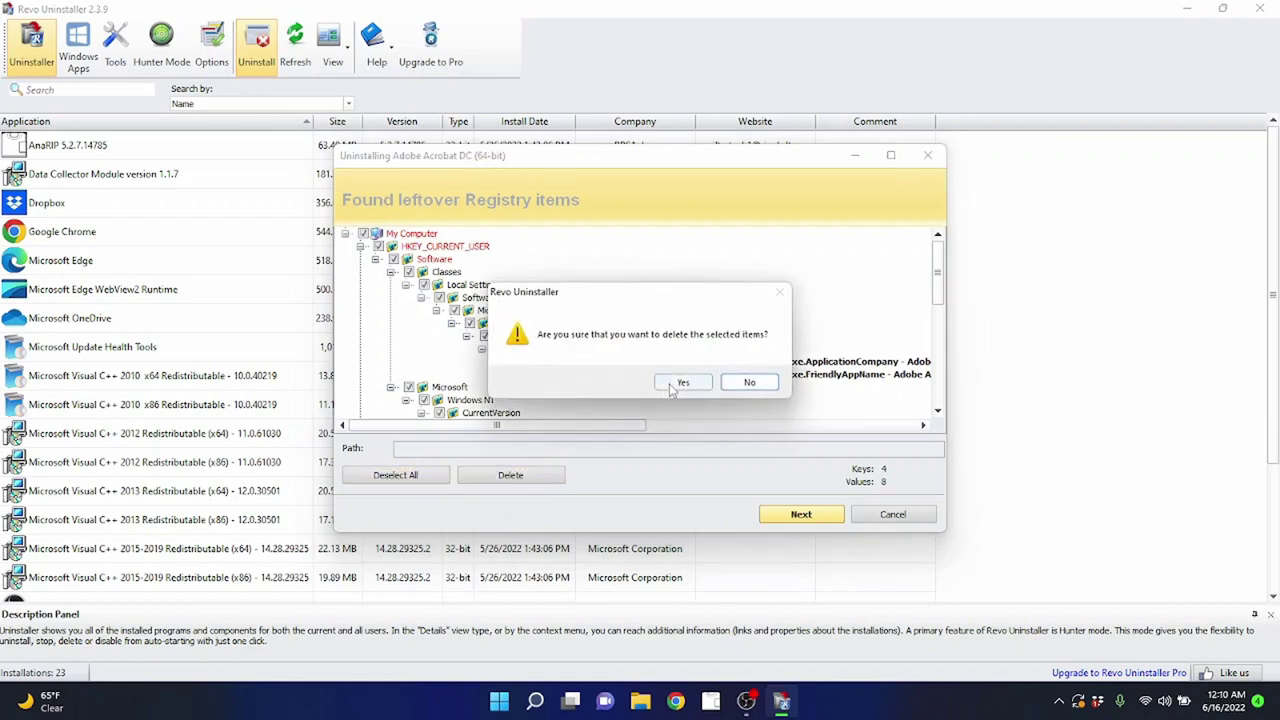
left_click(683, 385)
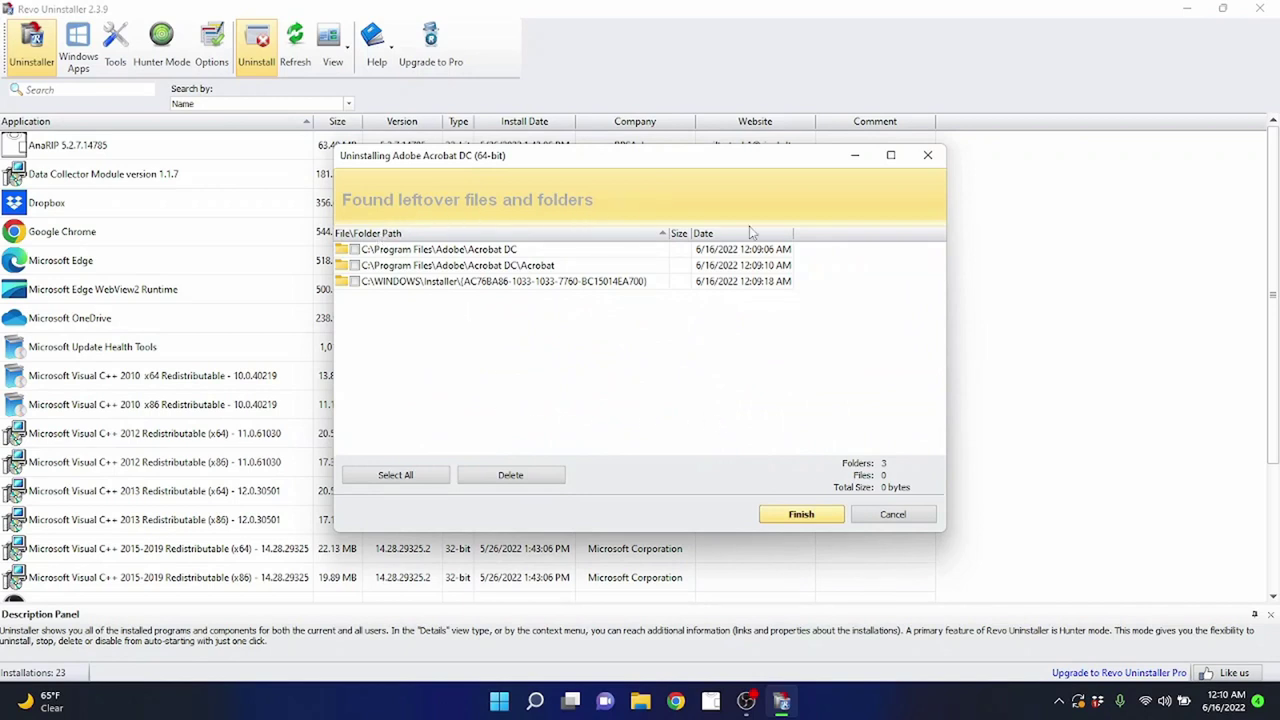
Delete all leftover Adobe Acrobat DC files and folders.
left_click(433, 478)
left_click(545, 474)
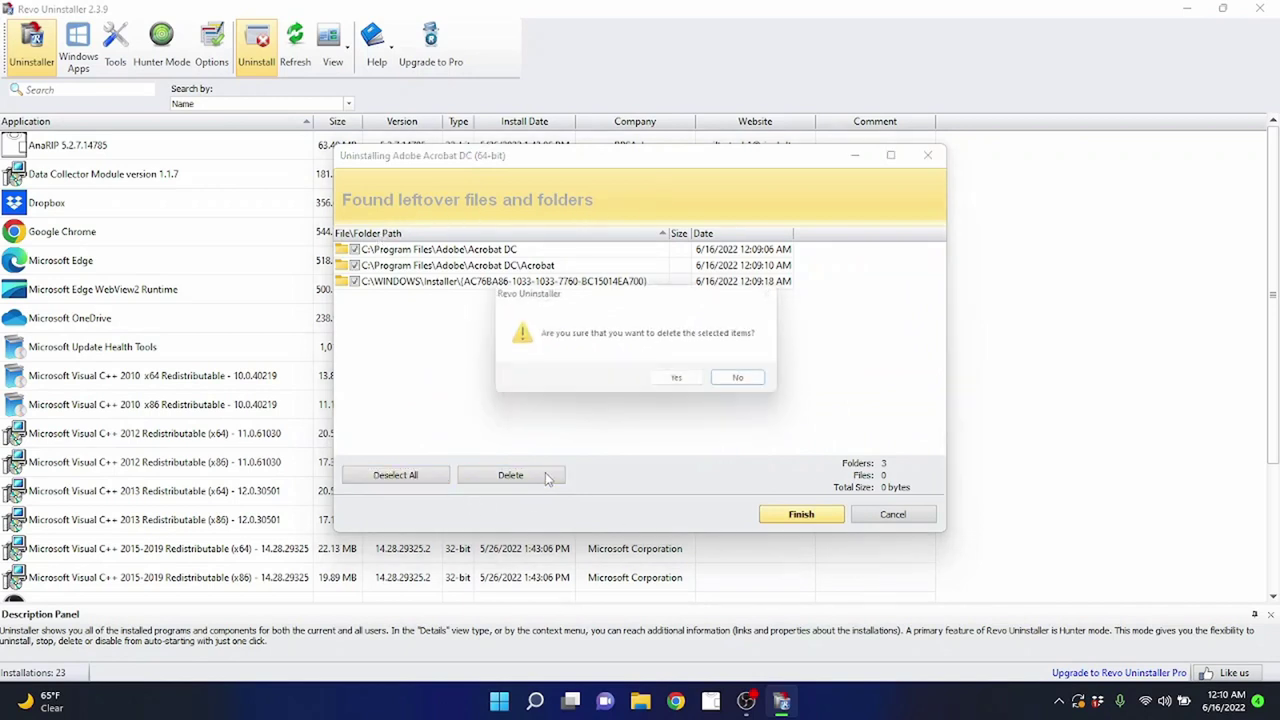
left_click(683, 383)
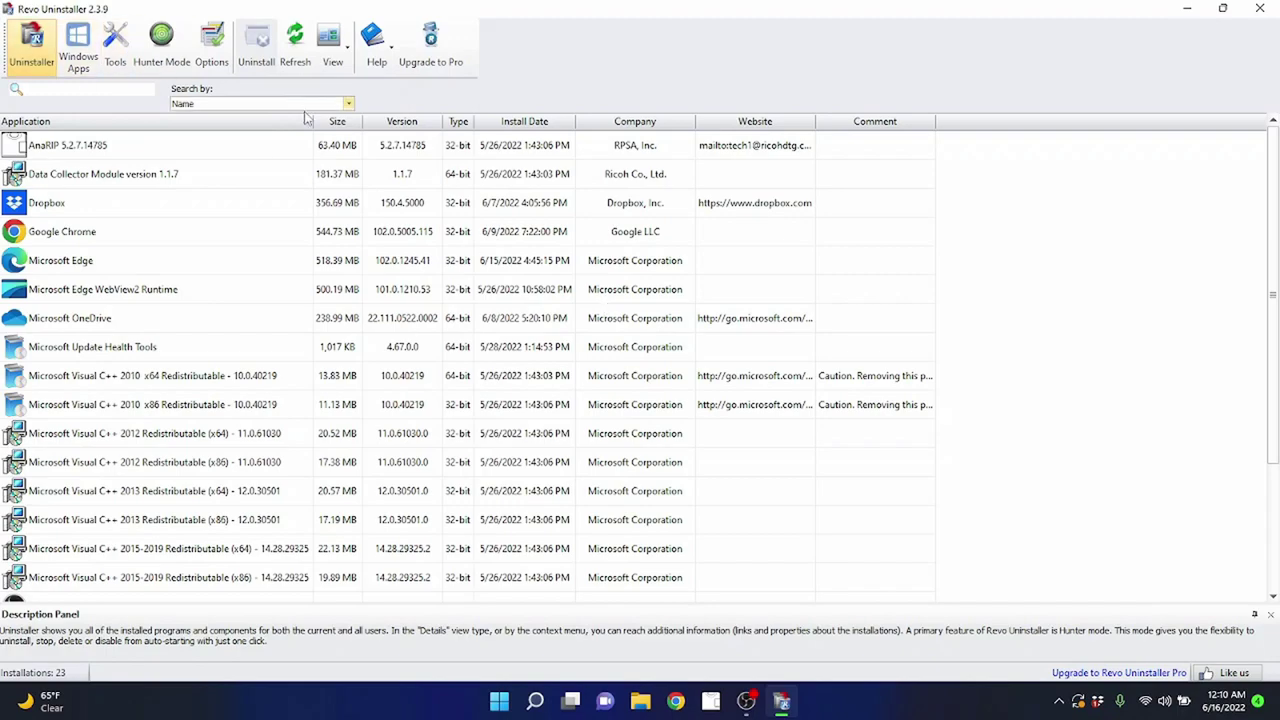
mouse_move(667, 17)
left_mouse_down()
mouse_move(671, 100)
mouse_move(663, 6)
left_mouse_up()
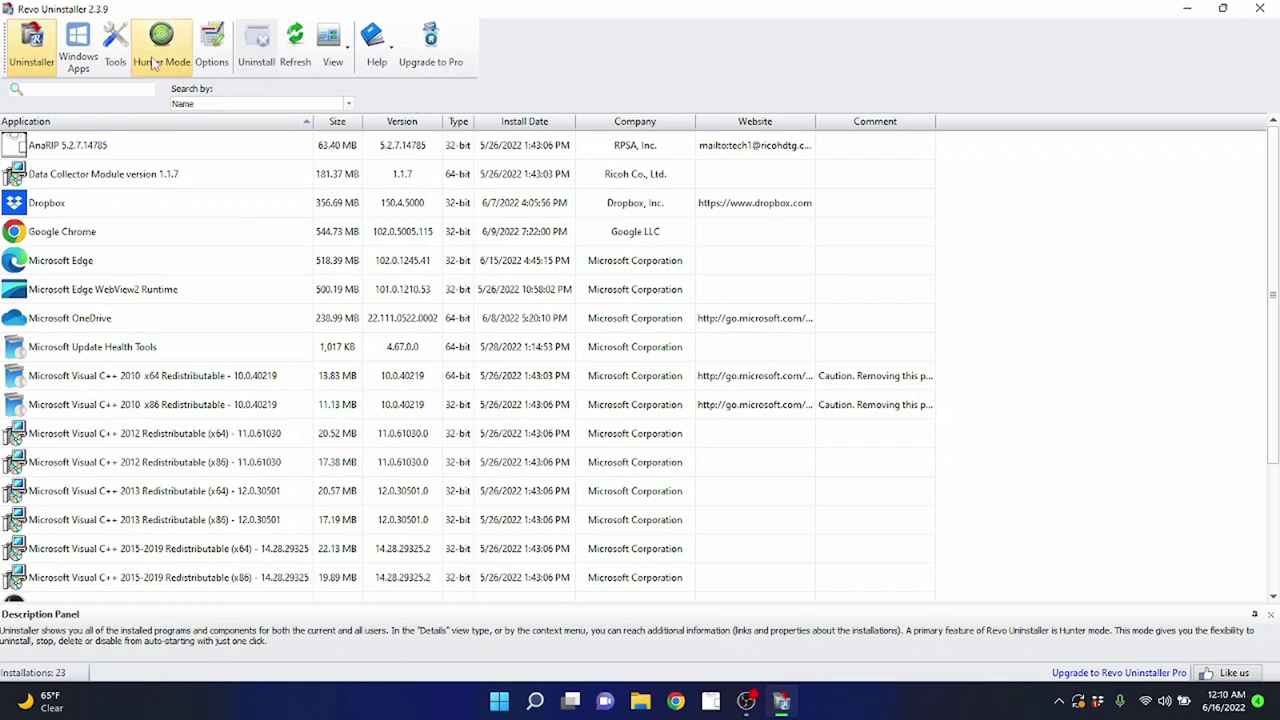
Open the Junk Files Cleaner and scan Local Disk (C:) for junk files.
left_click(115, 48)
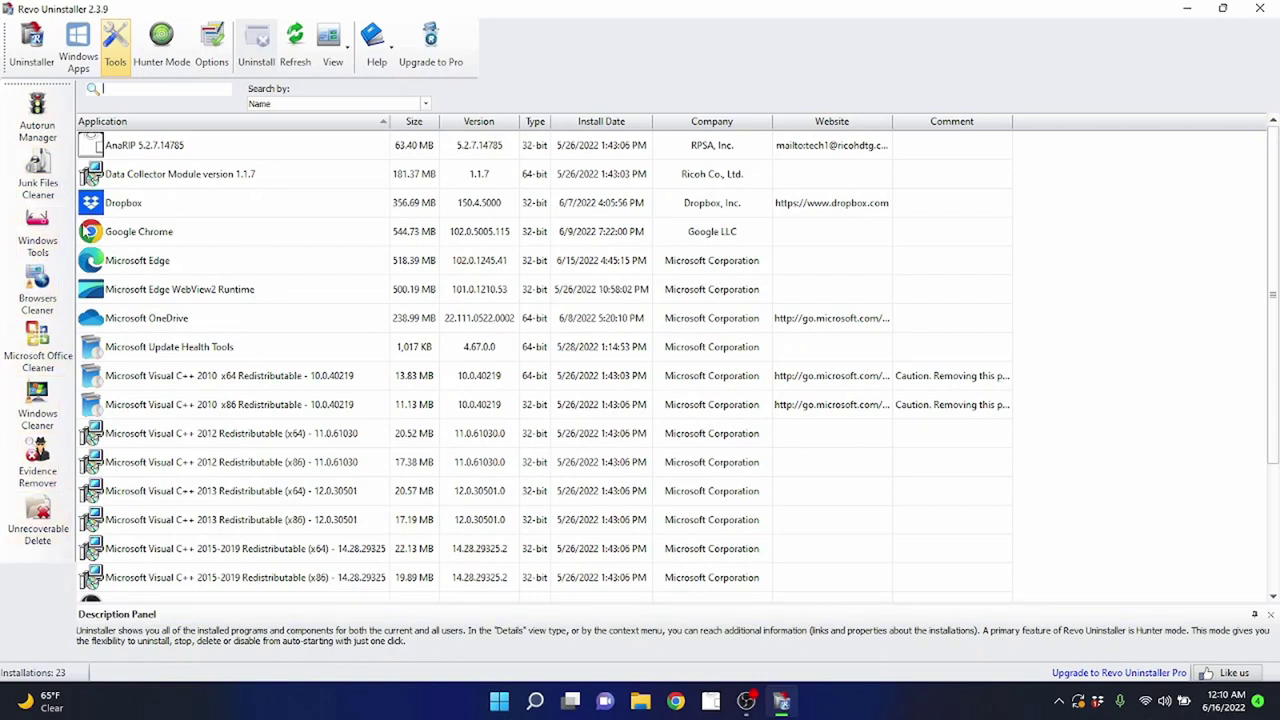
left_click(38, 172)
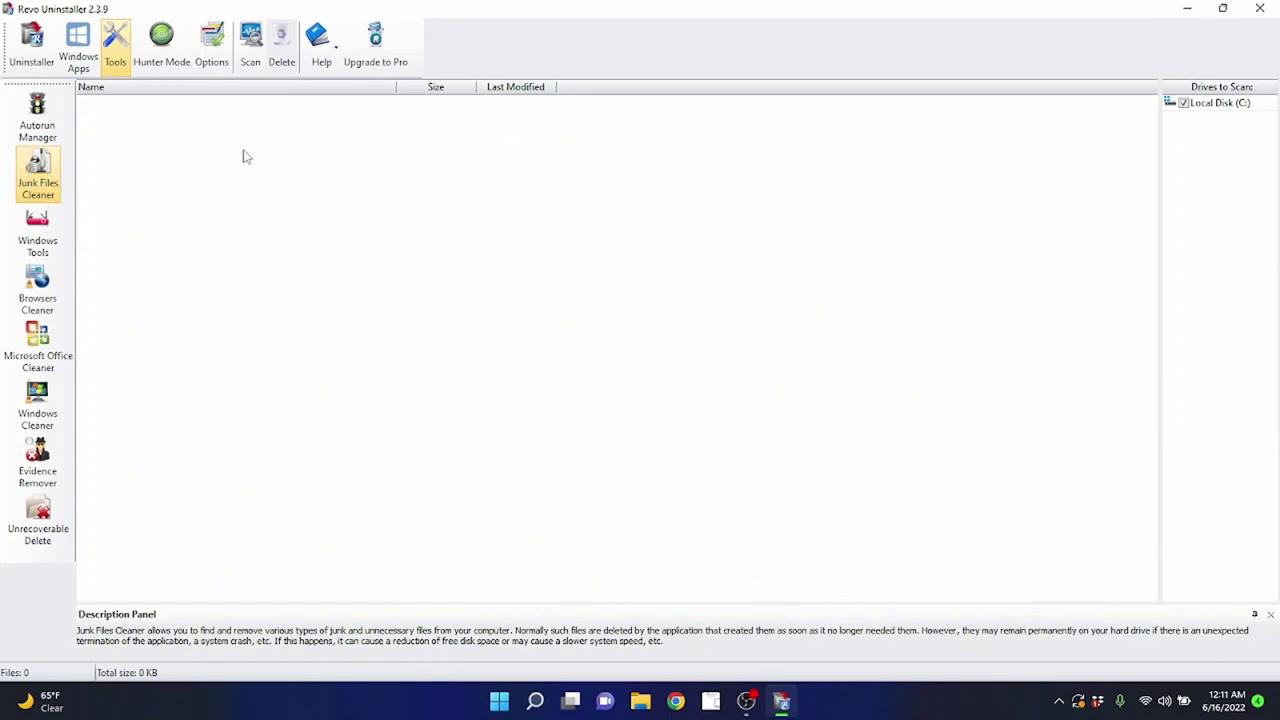
left_click(252, 38)
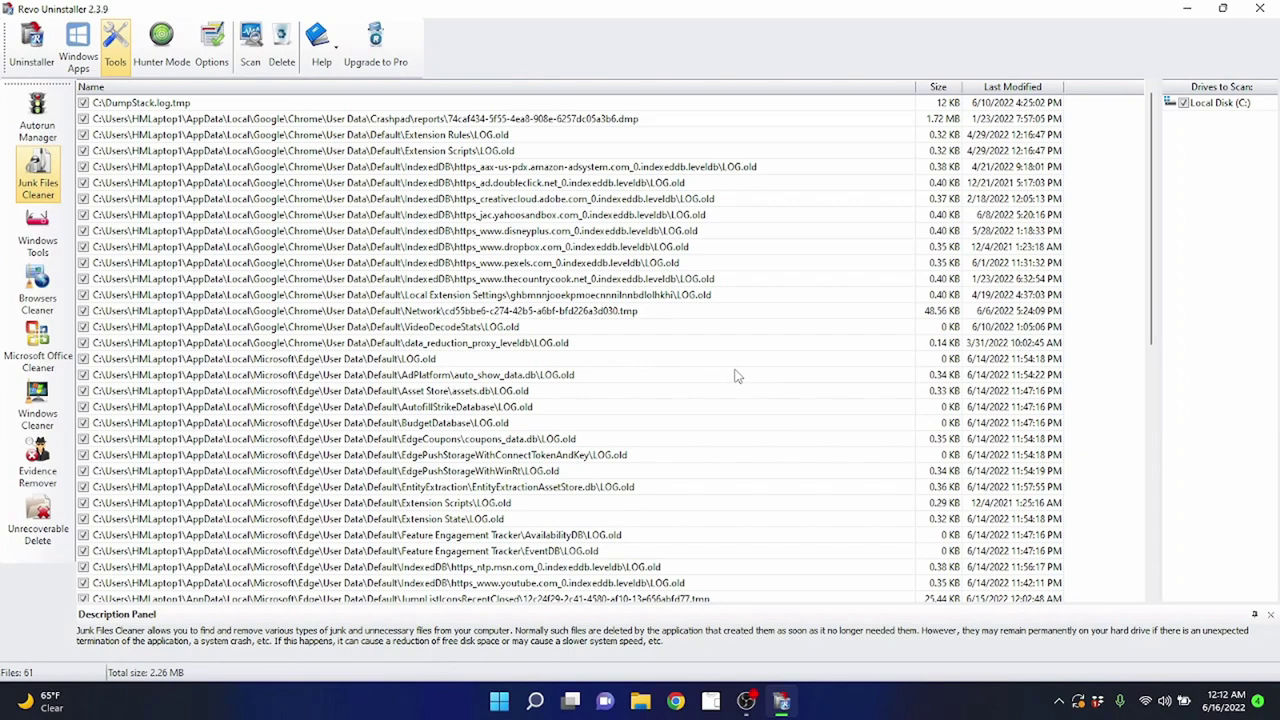
Look through the found junk files, delete all the checked ones and dismiss the files-in-use notice.
scroll(558, 272, "down", 5)
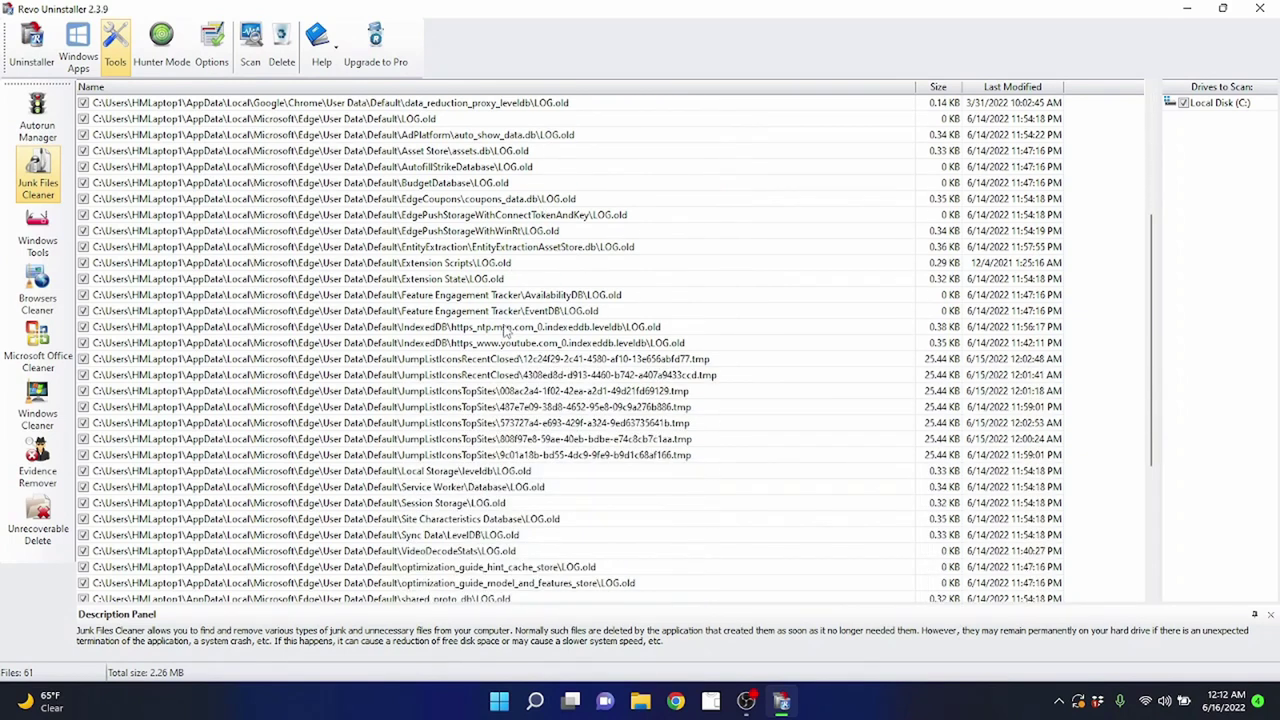
scroll(448, 410, "up", 5)
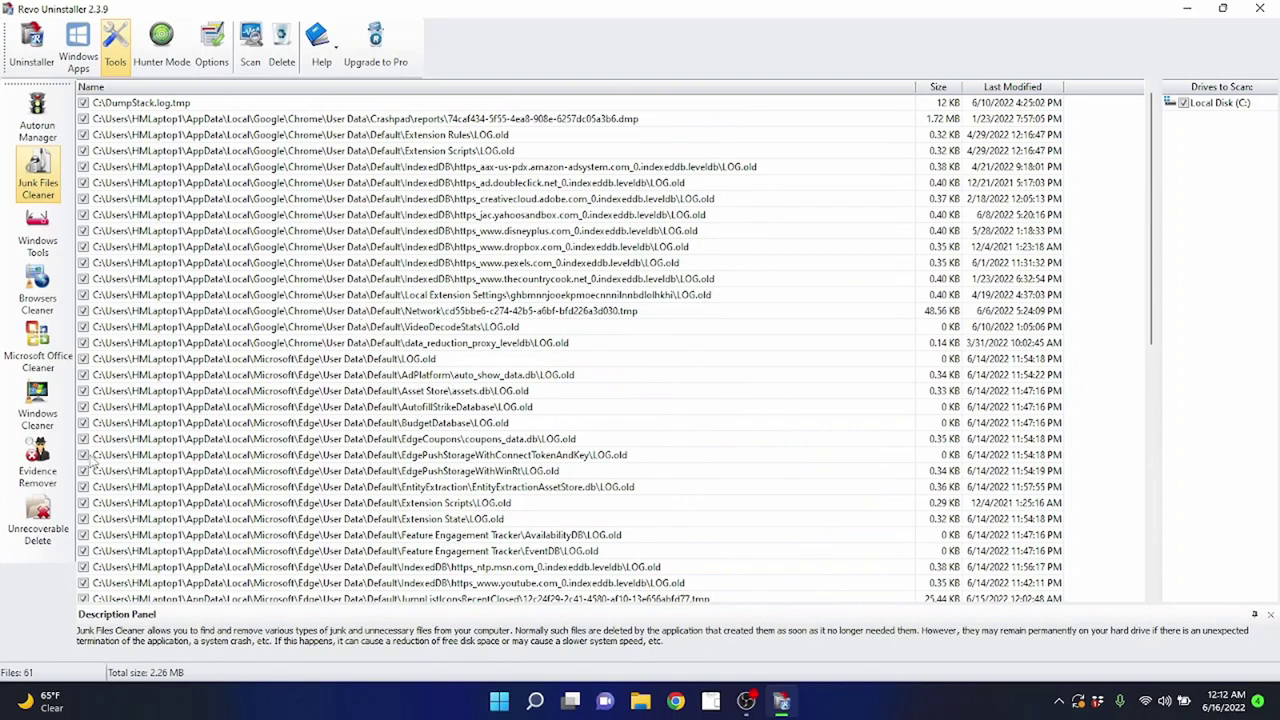
scroll(476, 300, "down", 10)
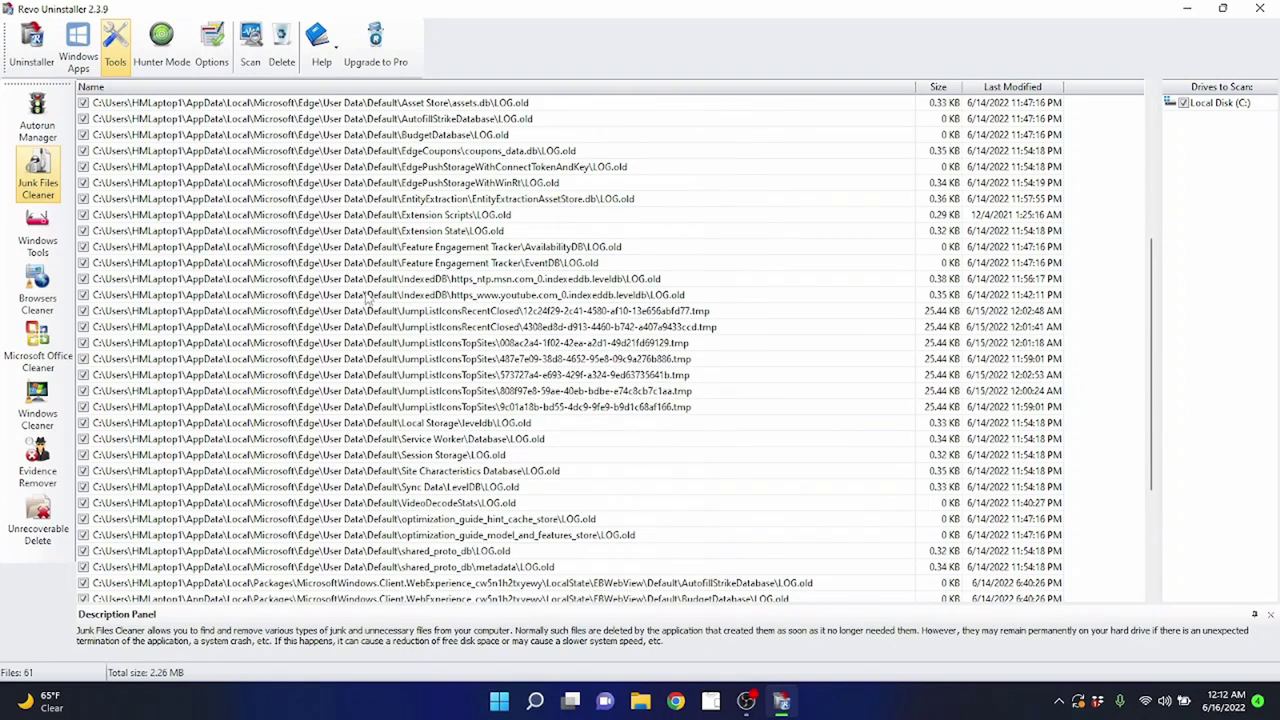
scroll(184, 254, "up", 10)
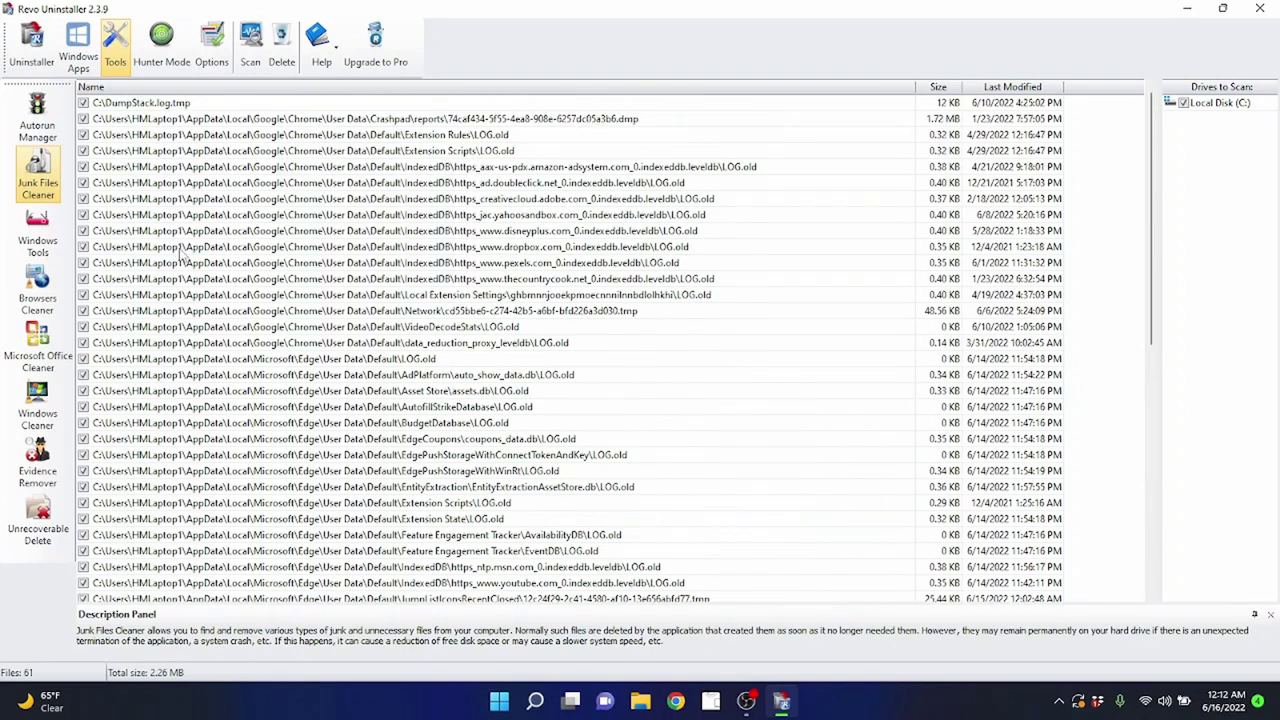
left_click(281, 45)
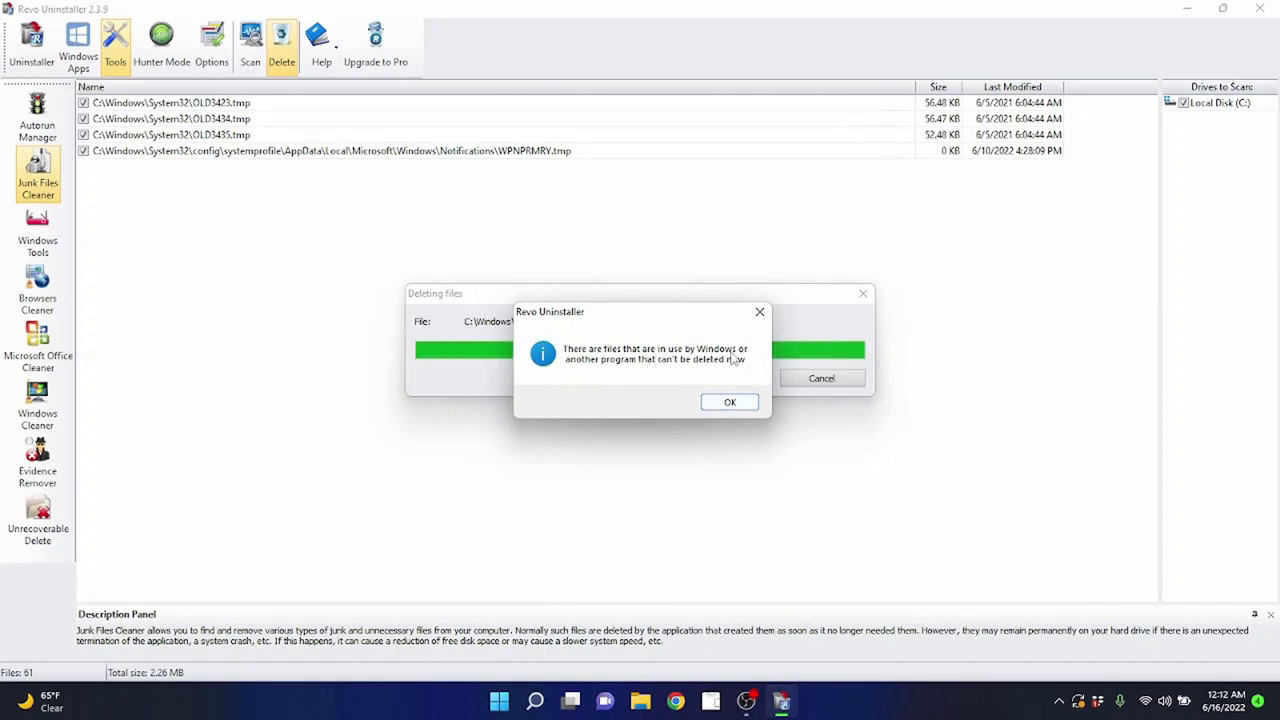
left_click(730, 403)
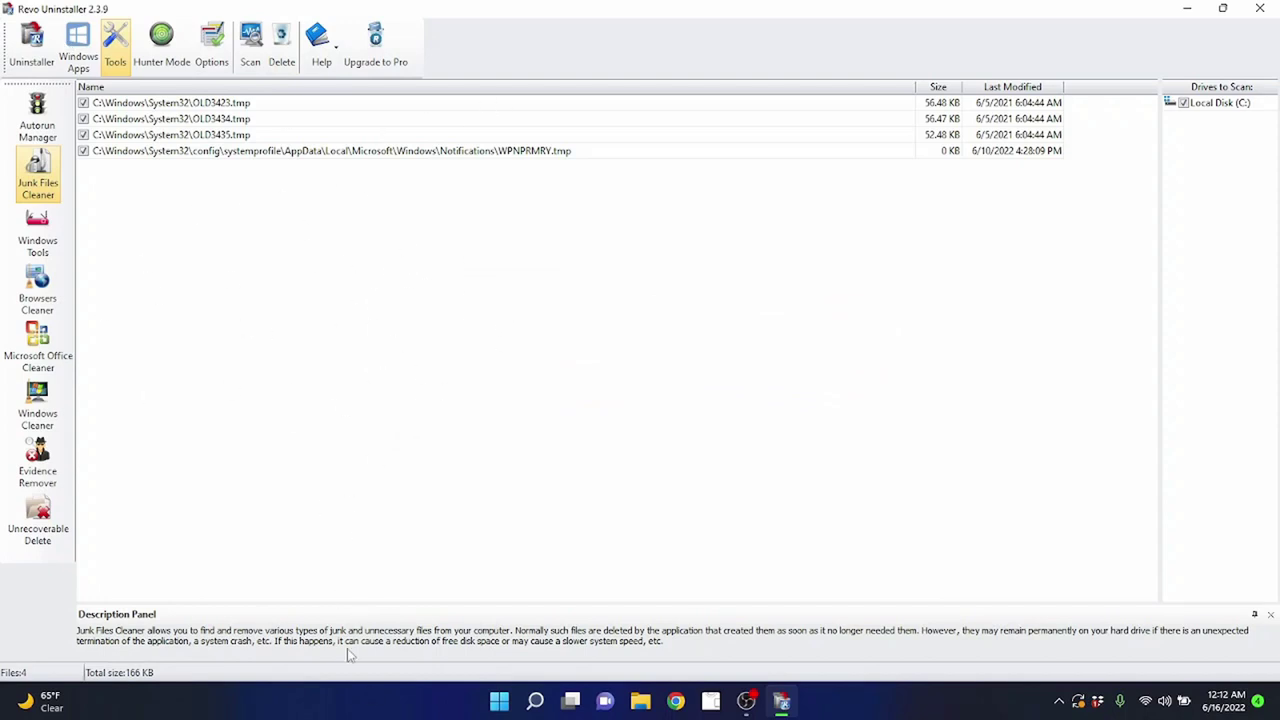
Return to the uninstaller's program list and look through it for unfamiliar programs.
left_click(31, 45)
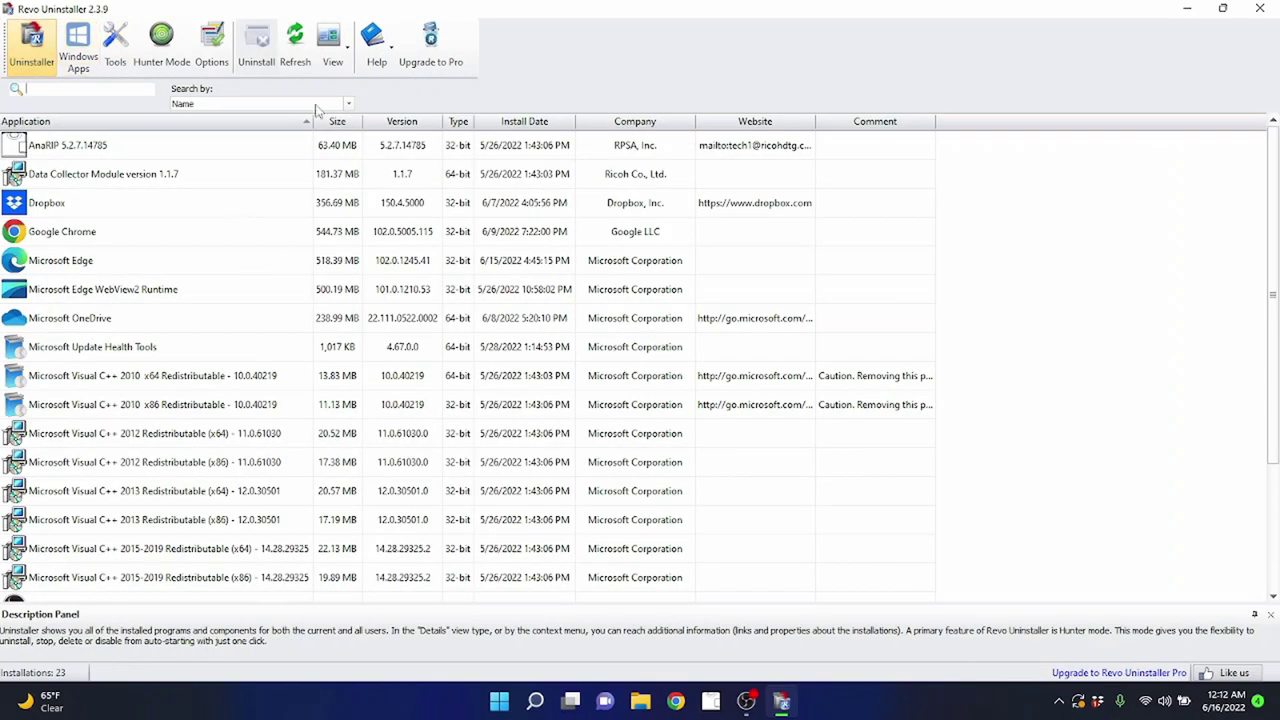
scroll(157, 240, "down", 3)
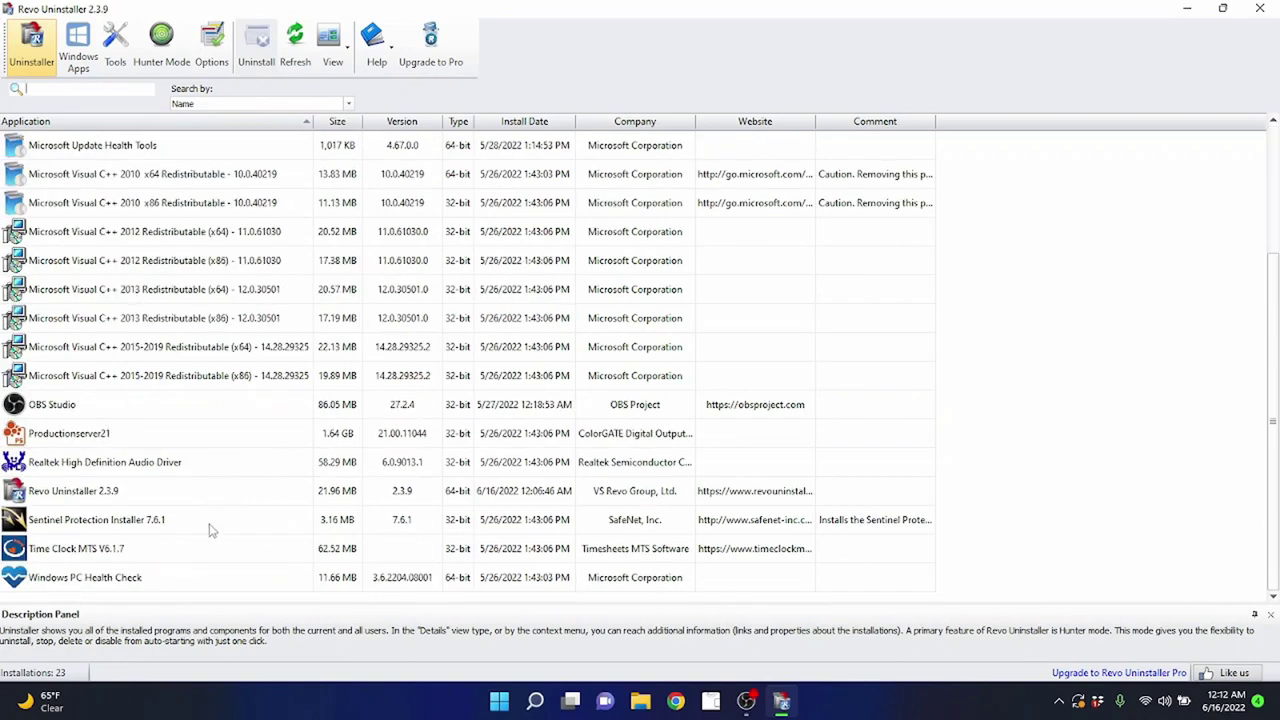
scroll(255, 542, "up", 3)
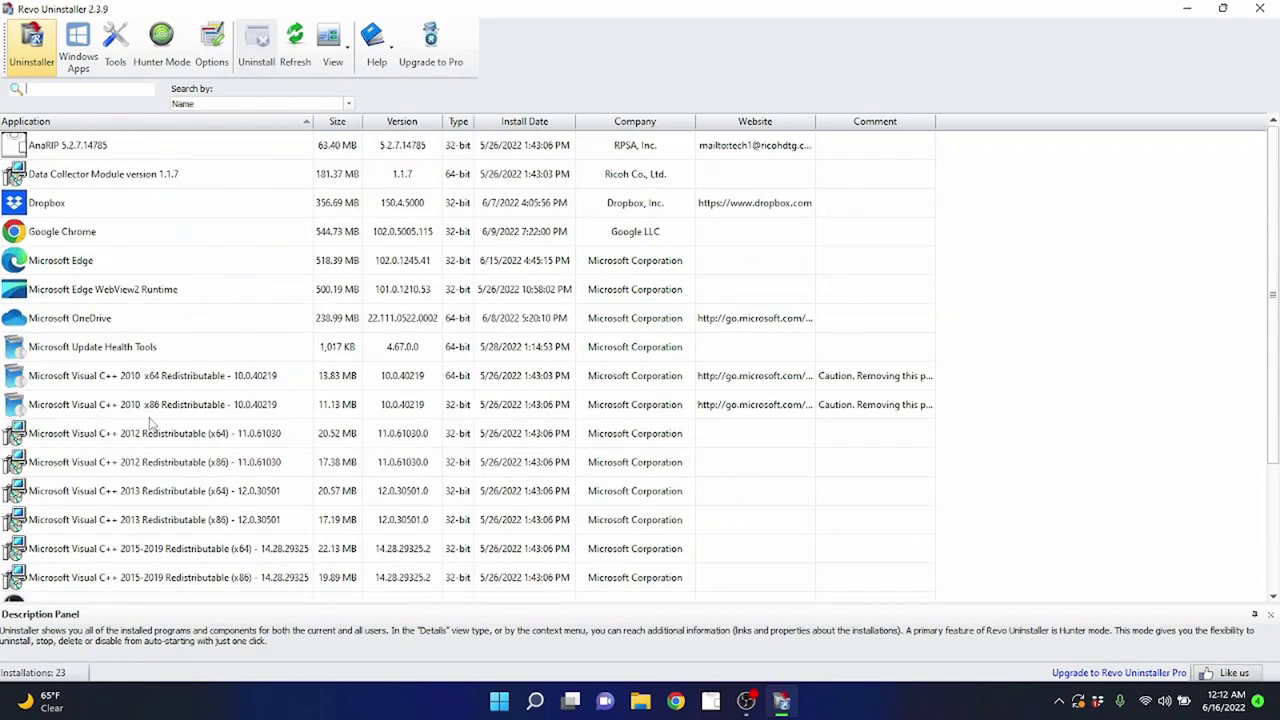
scroll(155, 425, "down", 3)
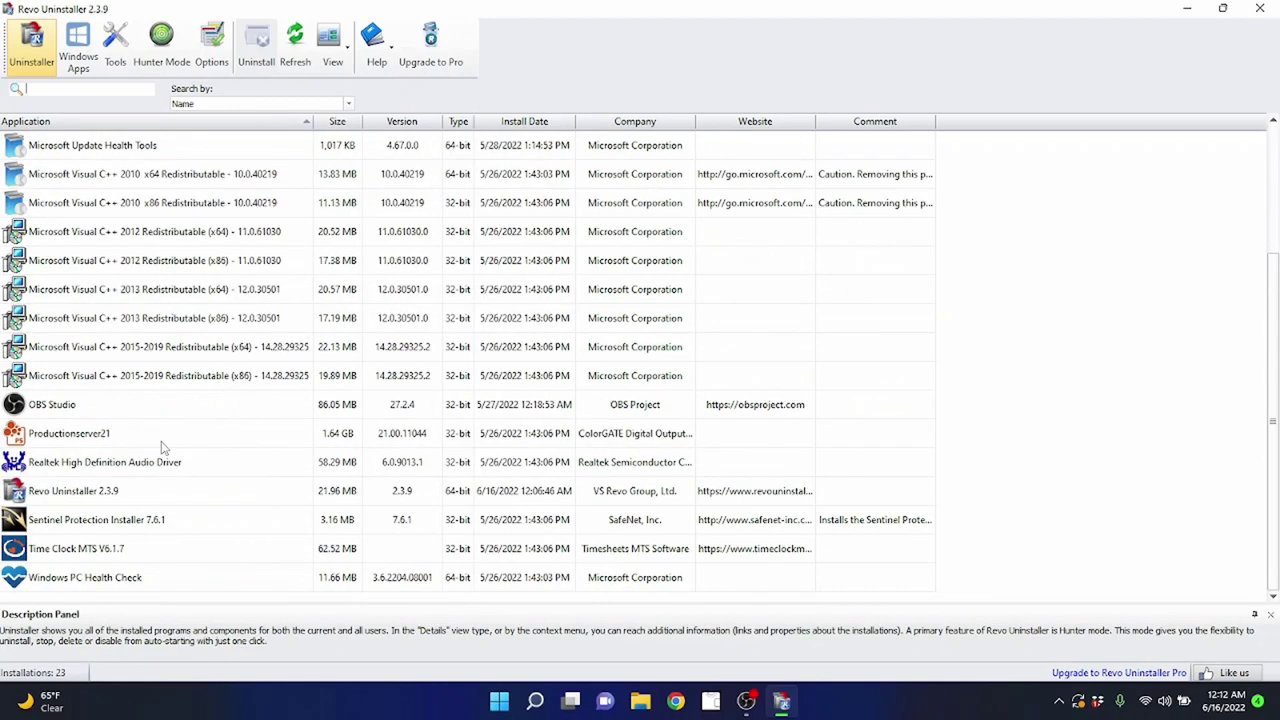
Switch to Chrome and search Google for "productionserver21" to identify the installed program.
left_click(676, 701)
left_click(317, 34)
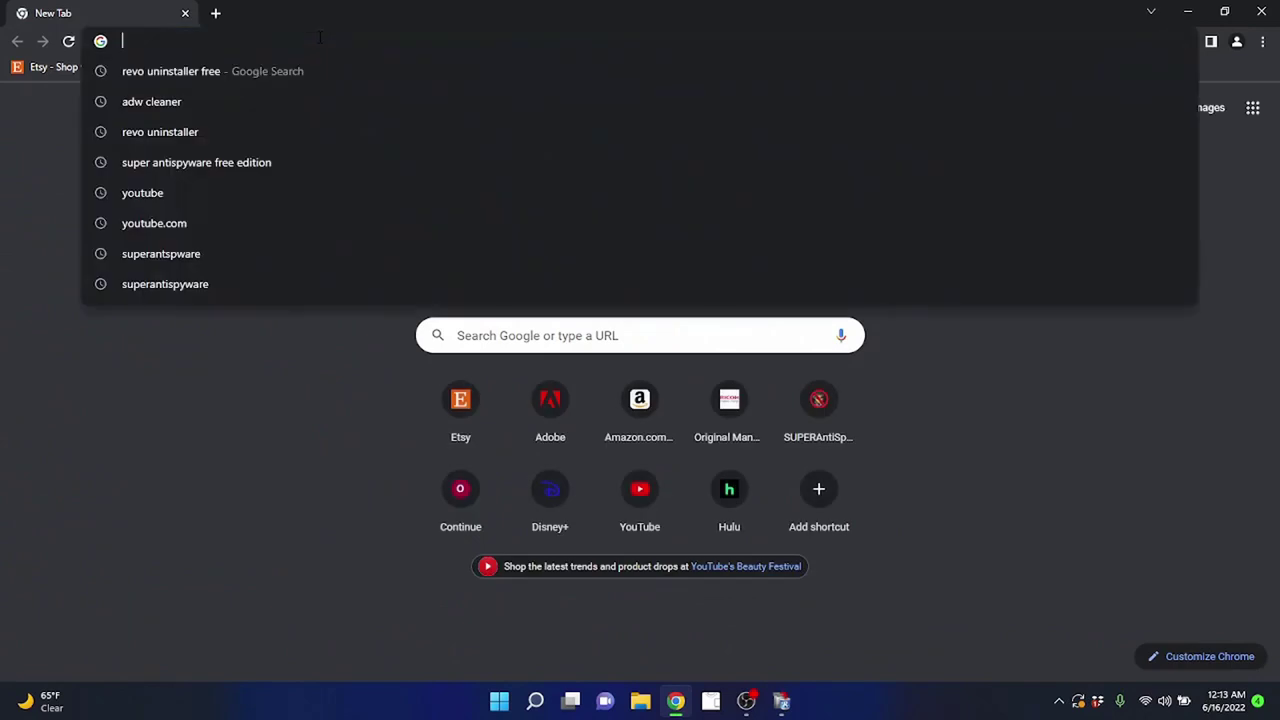
type("pro")
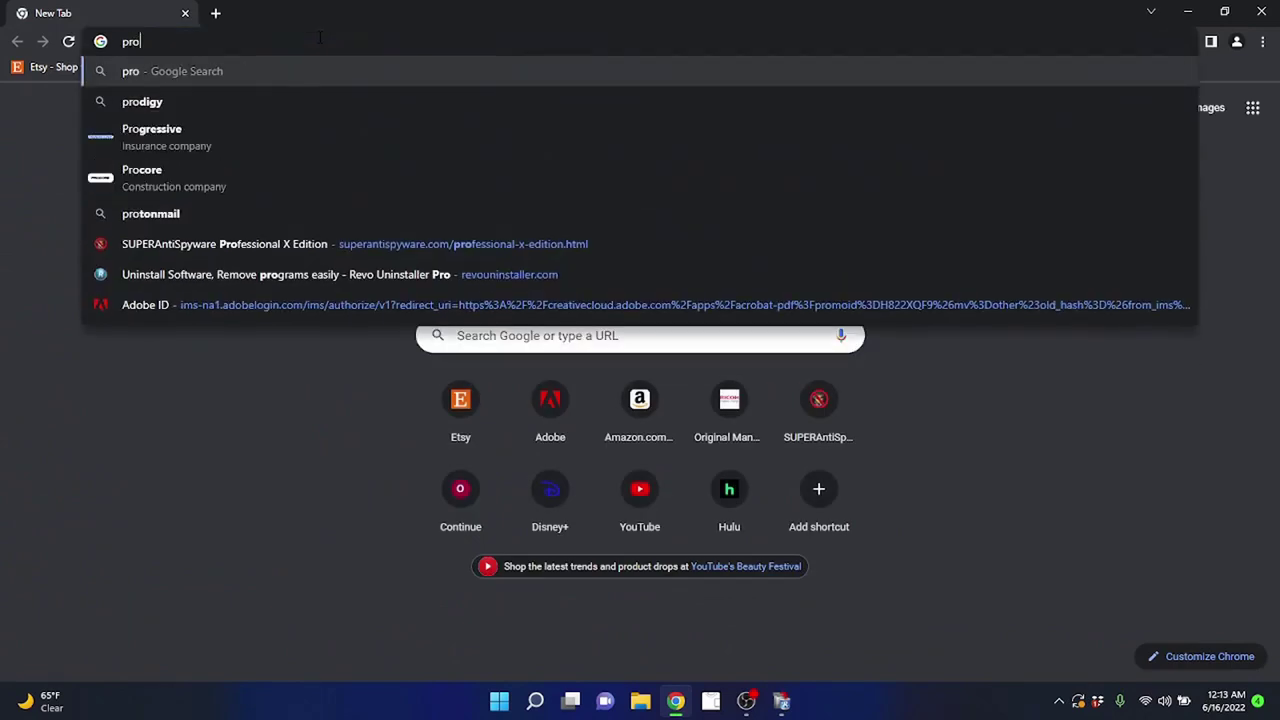
type("ductionserve")
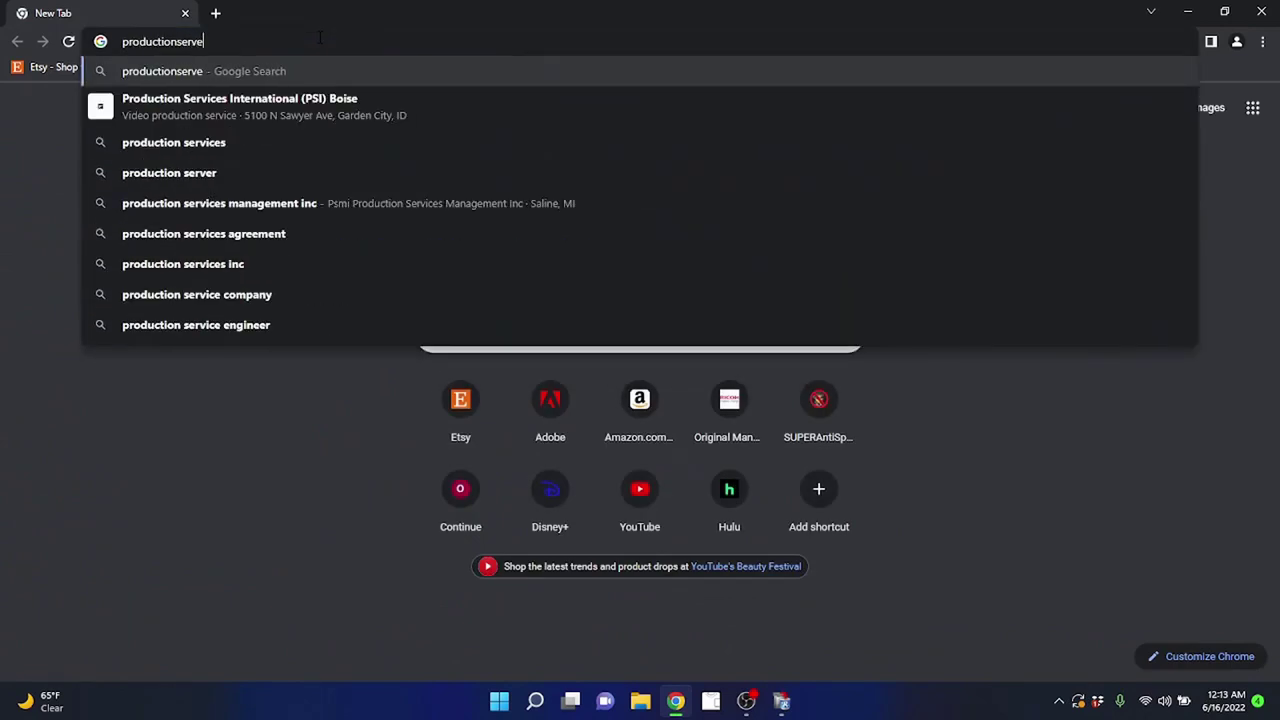
type("r21")
key("Return")
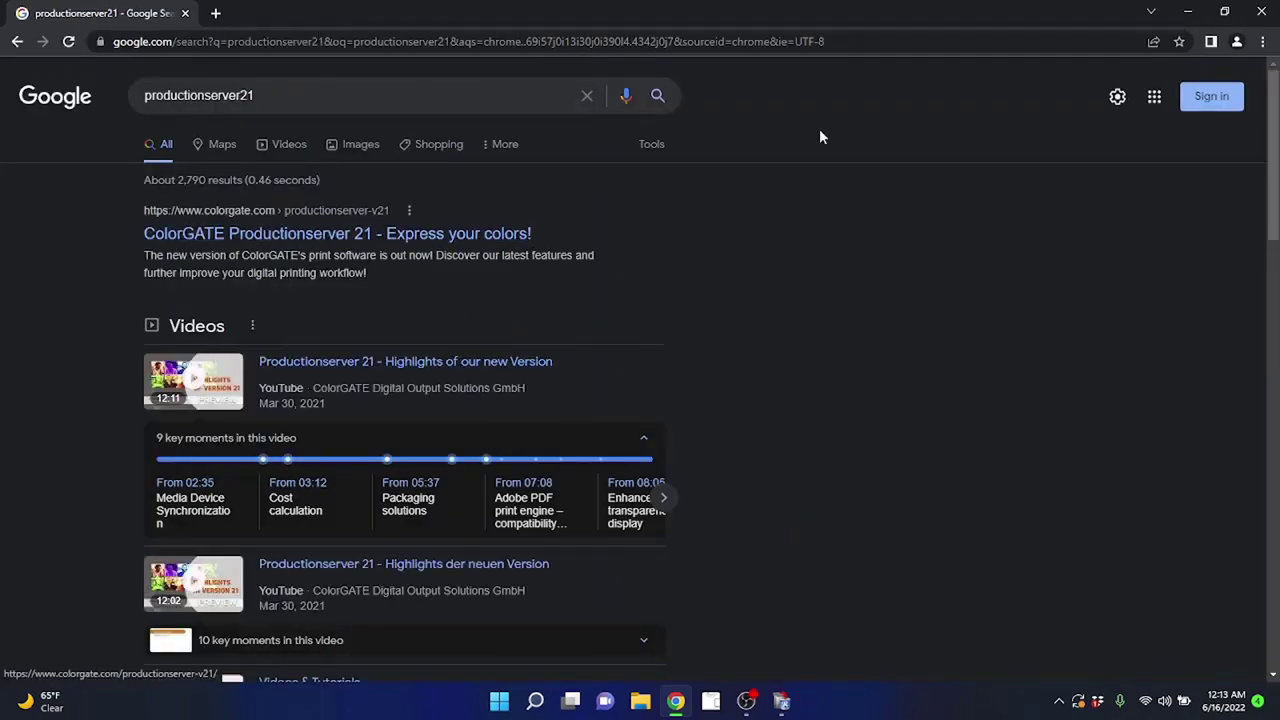
Return from Chrome to Revo Uninstaller, look over the installed programs list once more and close the uninstaller.
left_click(1188, 10)
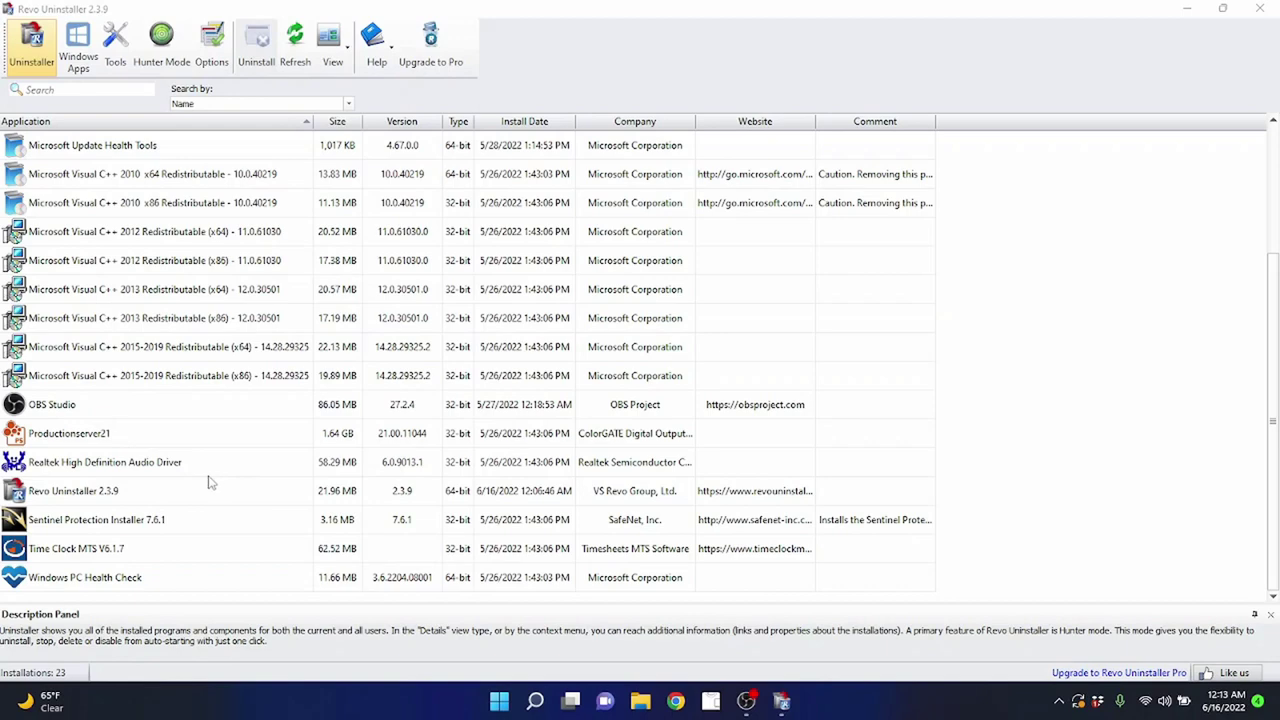
scroll(130, 352, "up", 3)
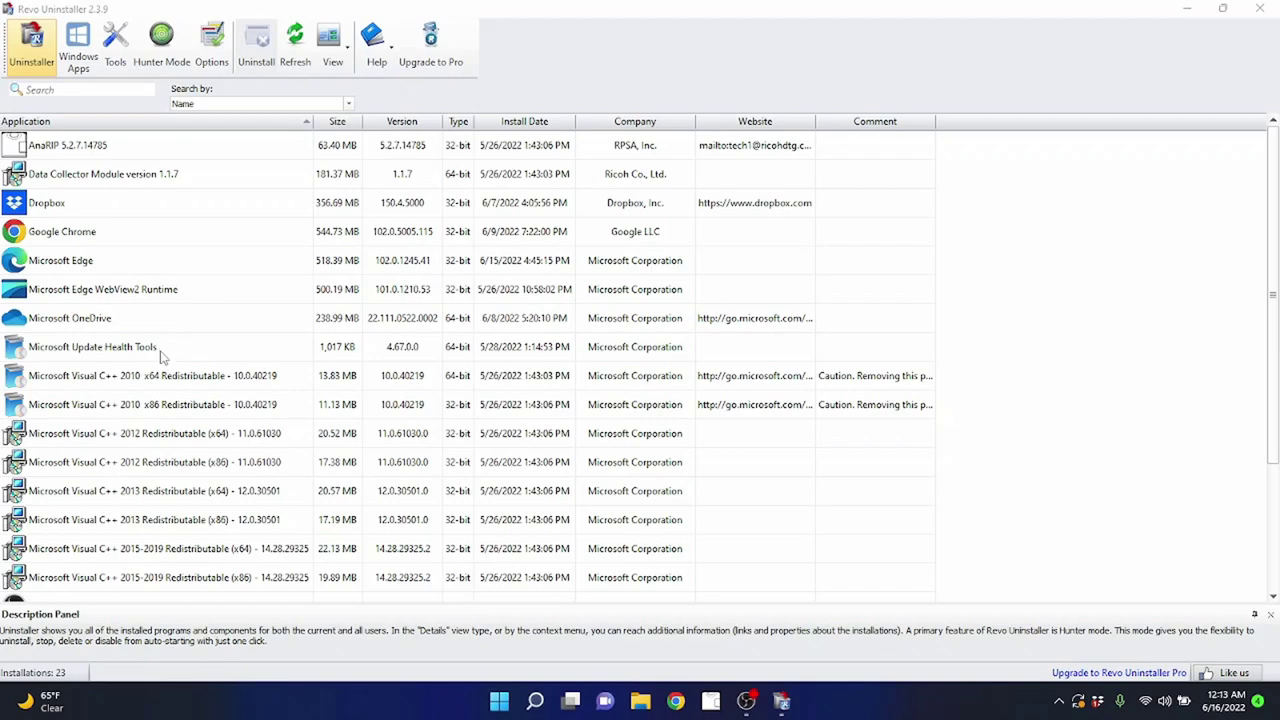
scroll(165, 356, "down", 3)
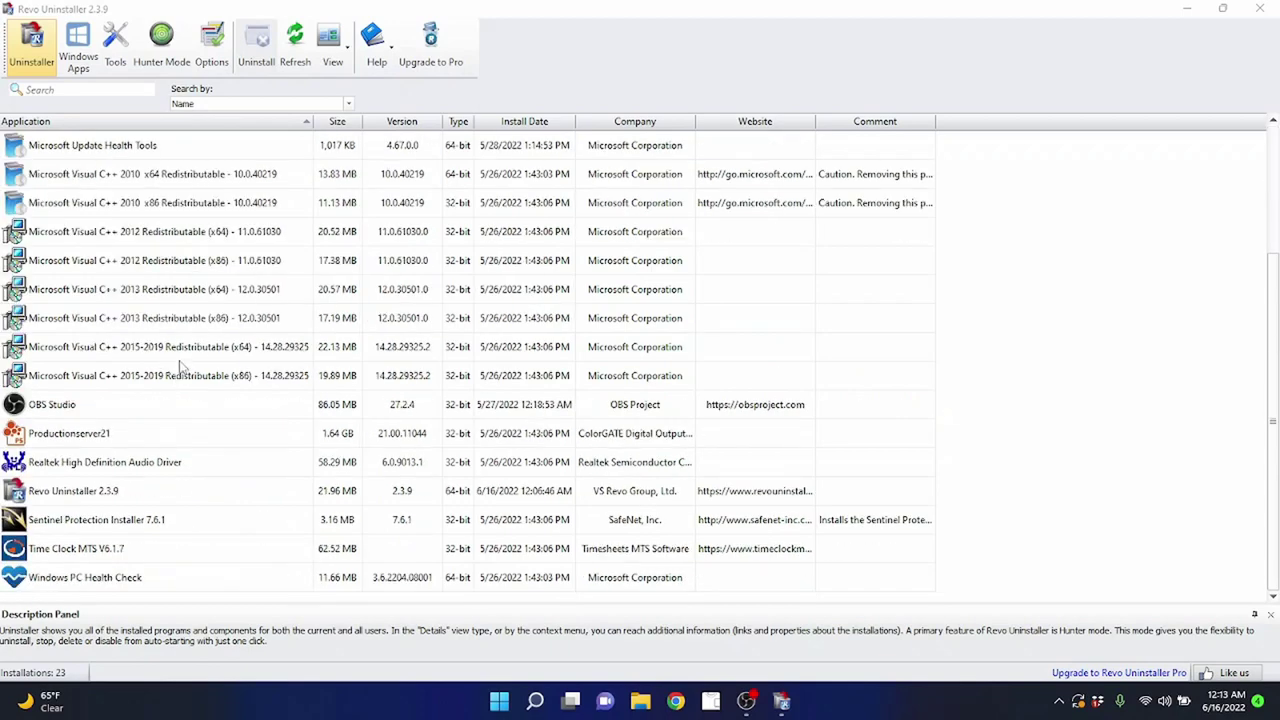
left_click(1266, 16)
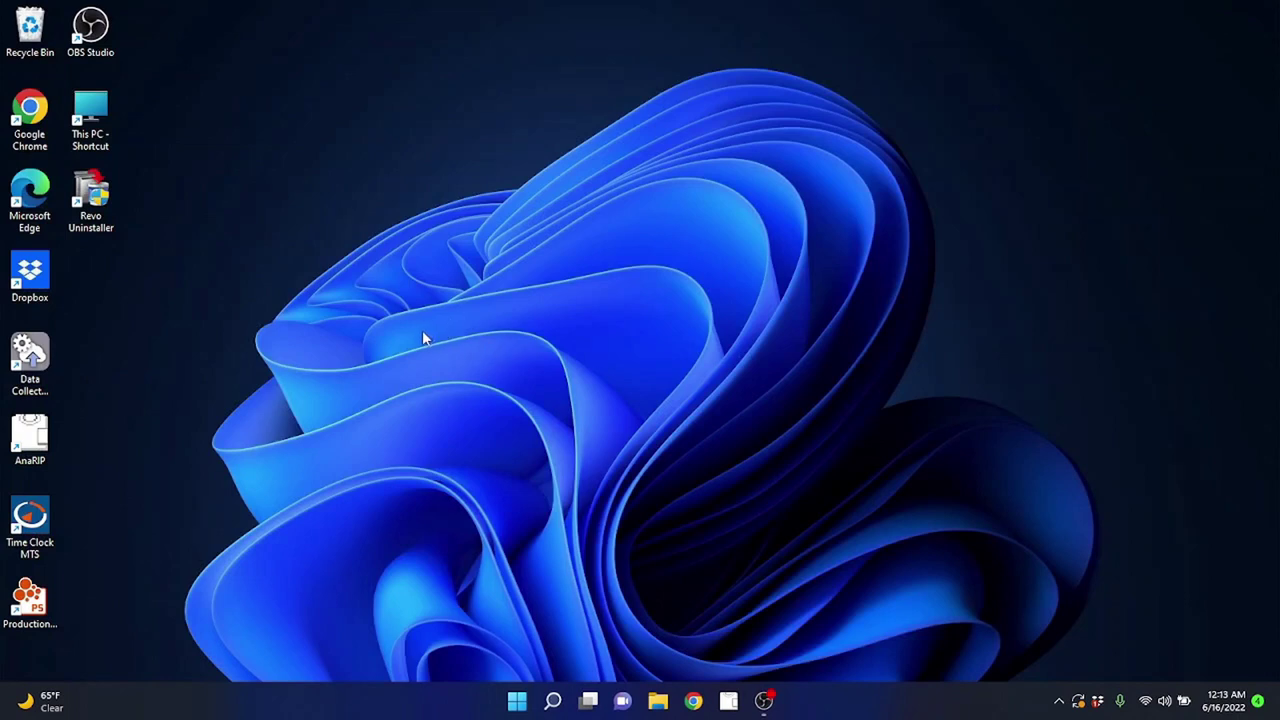
left_click(118, 201)
left_click(429, 471)
left_click(30, 115)
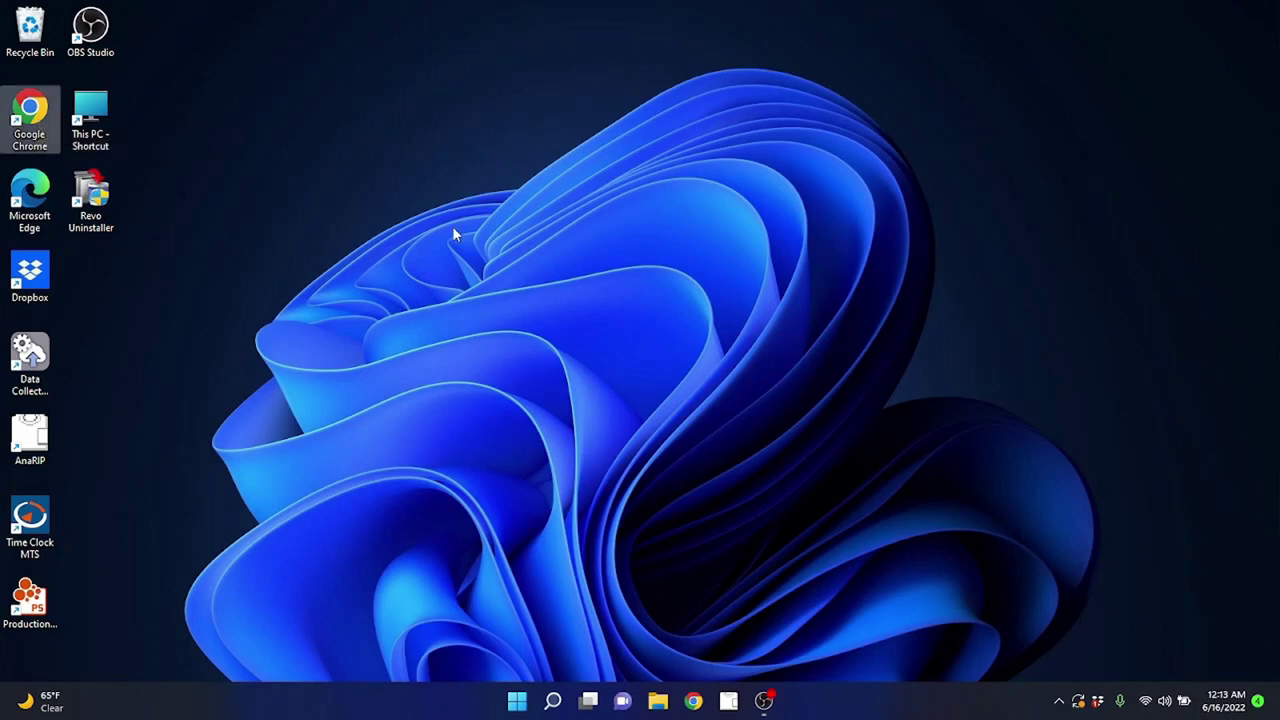
left_click(474, 255)
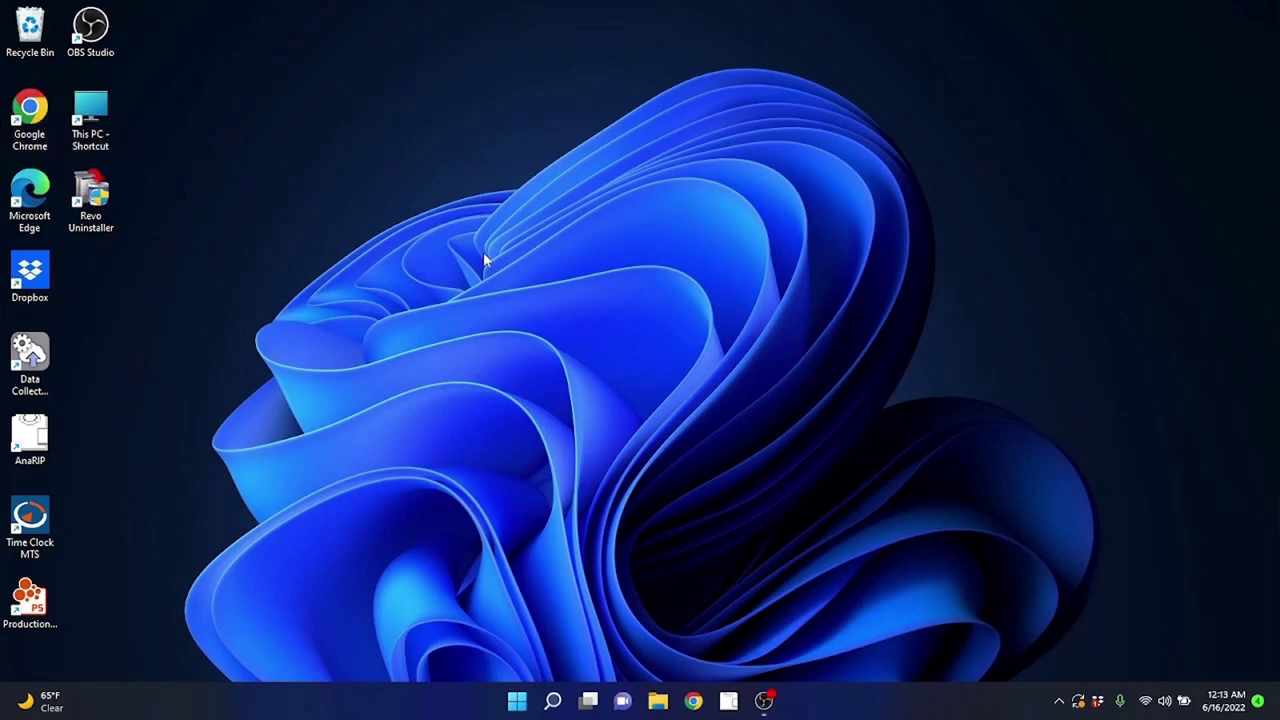